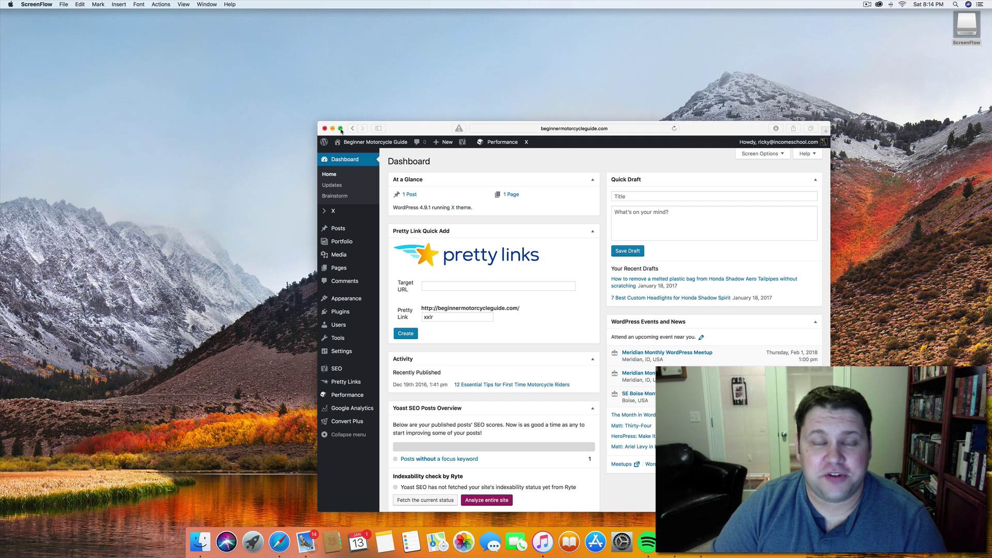
Make the browser window full screen and open the X theme's overview page
click(341, 128)
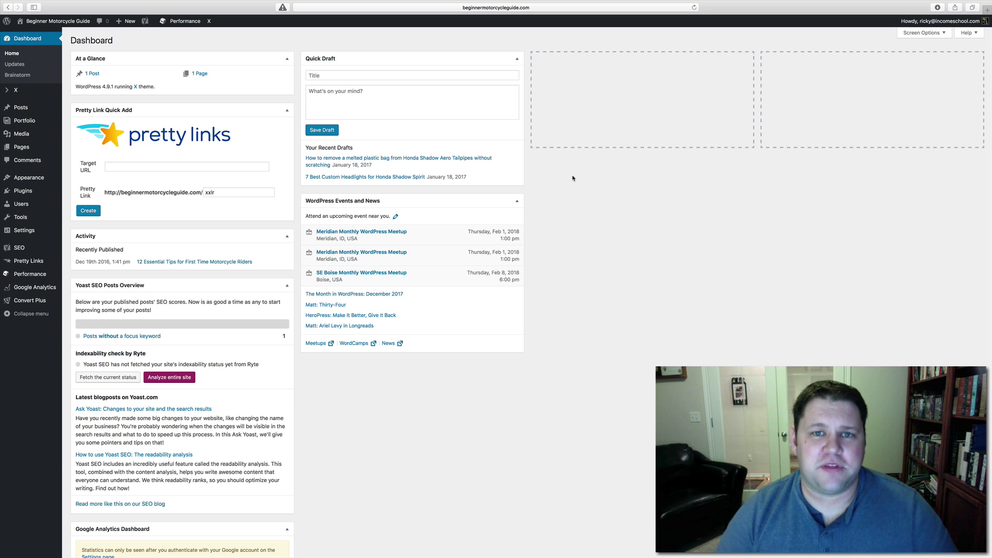
mouse_move(18, 91)
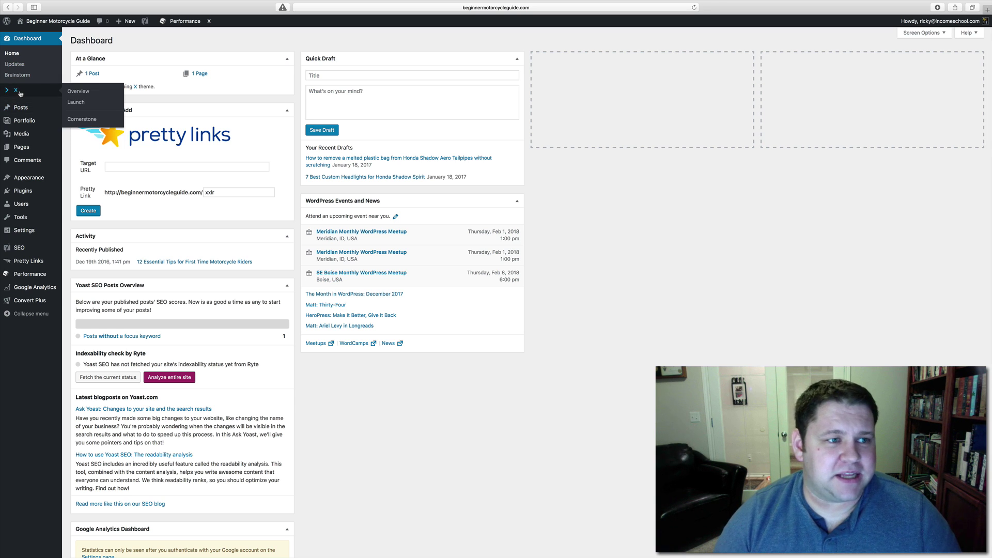
click(84, 93)
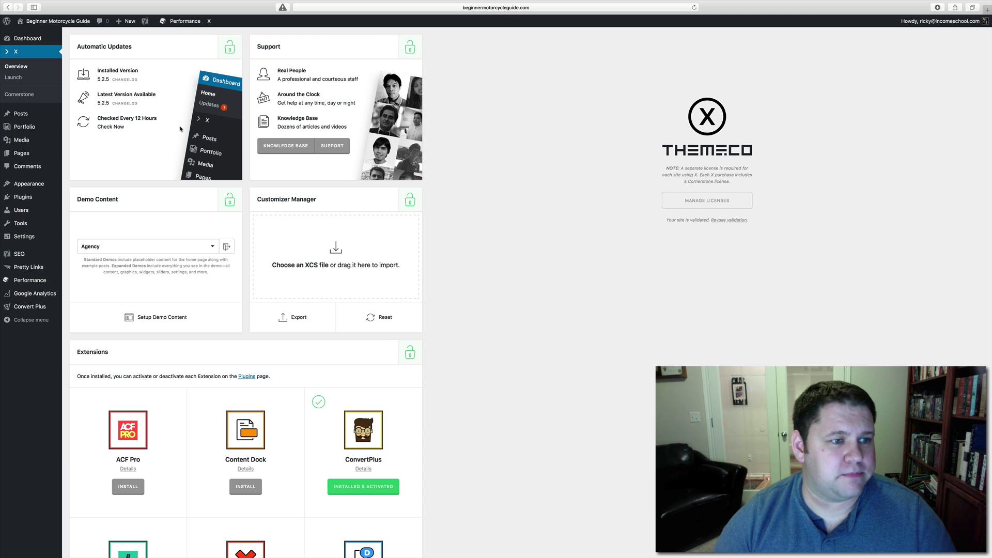
Open the form for uploading a new theme as a .zip file
mouse_move(22, 187)
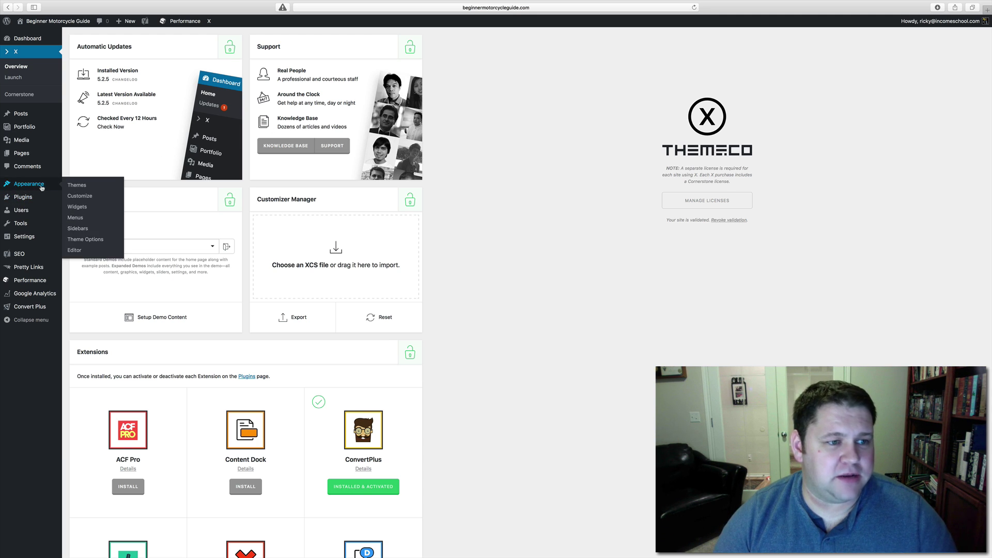
click(75, 188)
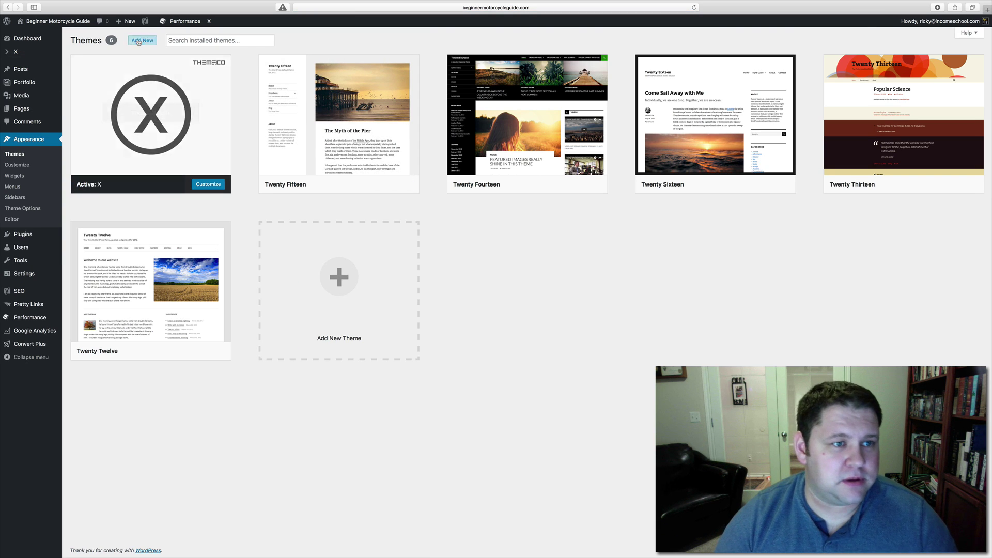
click(142, 41)
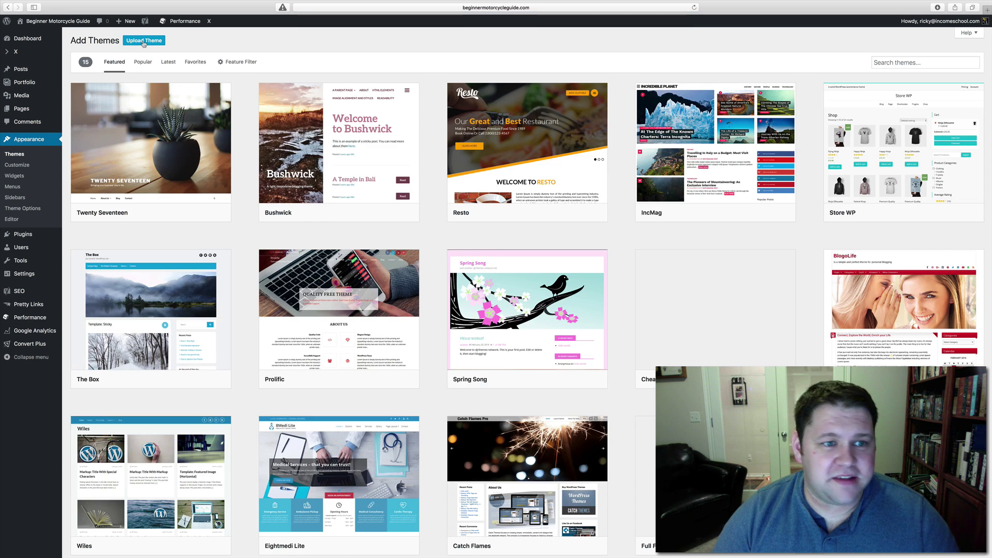
click(144, 42)
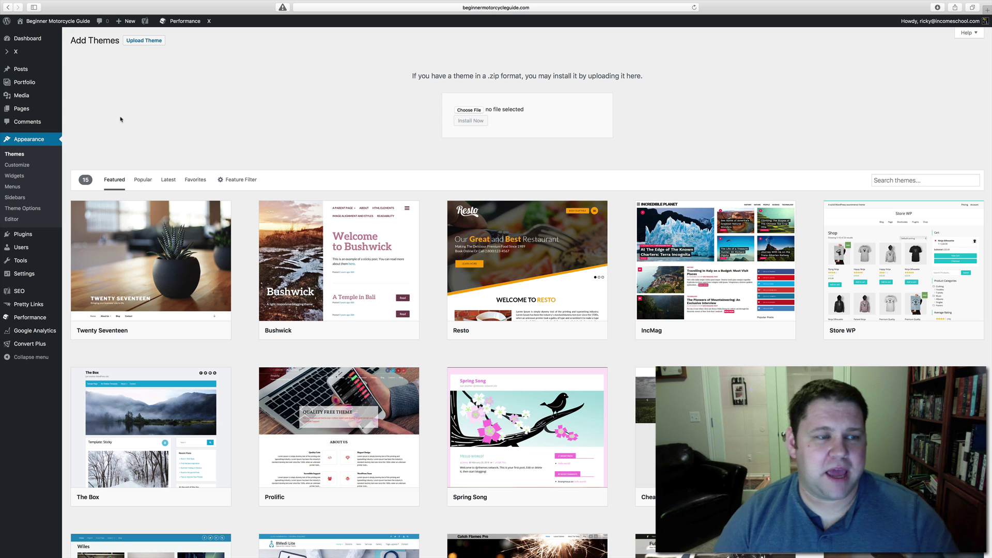
View the theme license list from the X overview by logging in to Apex without saving the password, and close the list
mouse_move(23, 55)
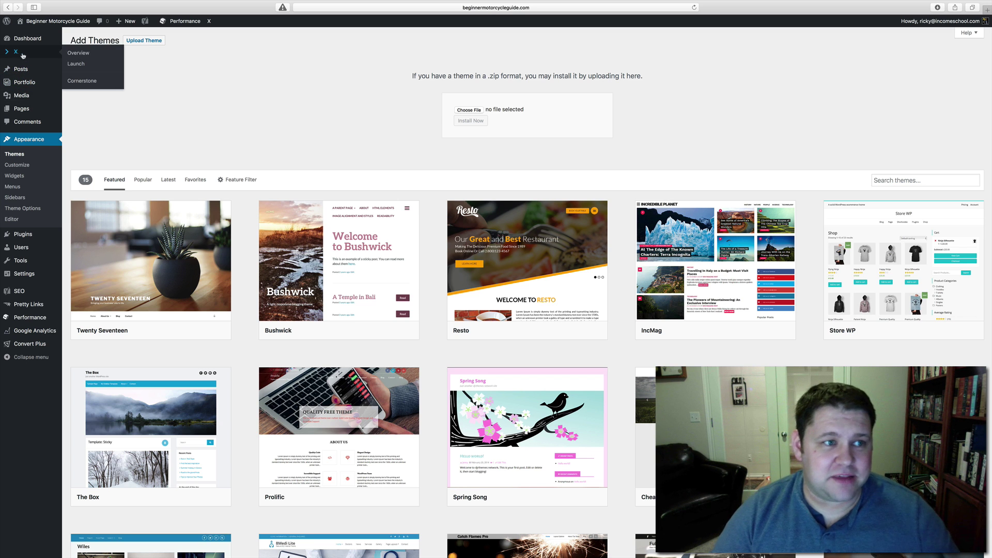
click(76, 57)
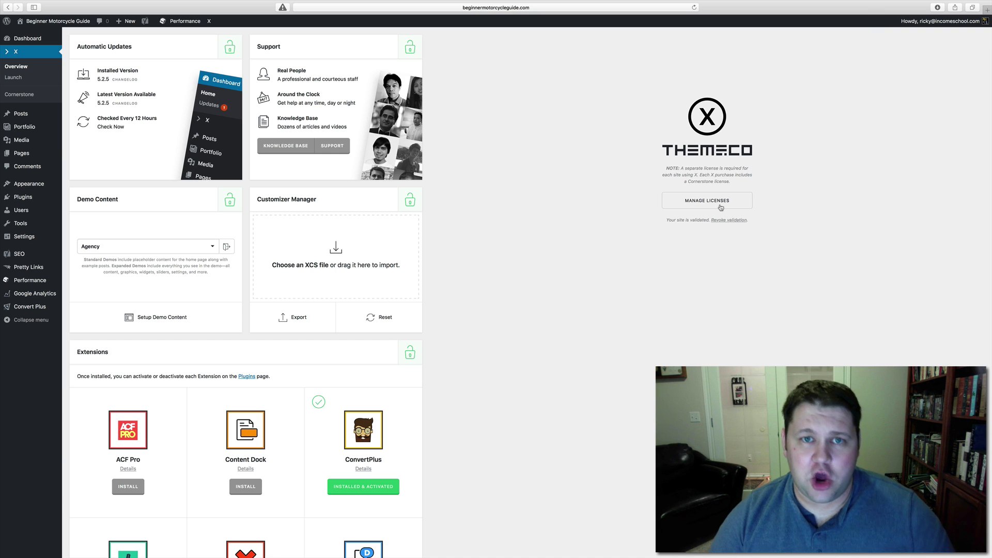
click(720, 207)
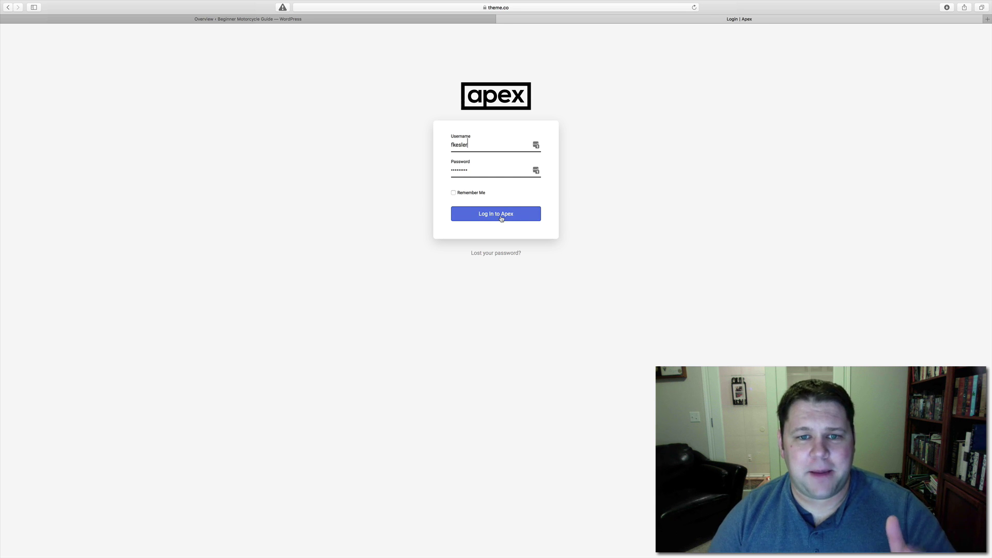
click(502, 218)
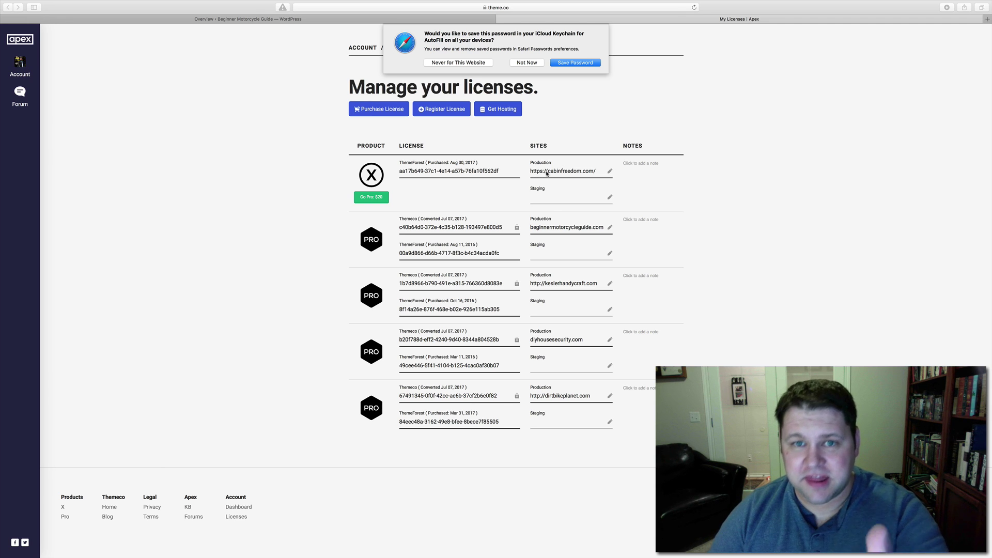
click(523, 62)
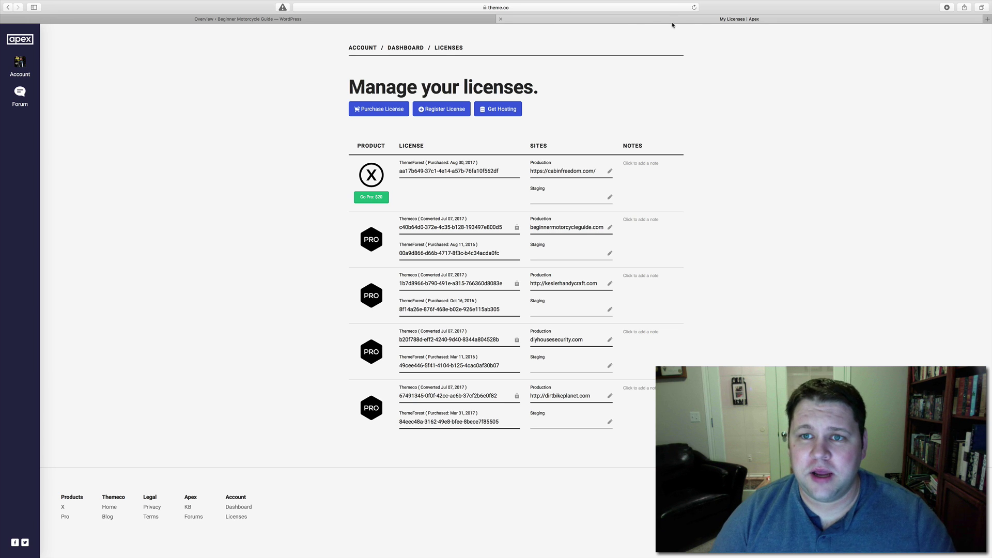
click(501, 20)
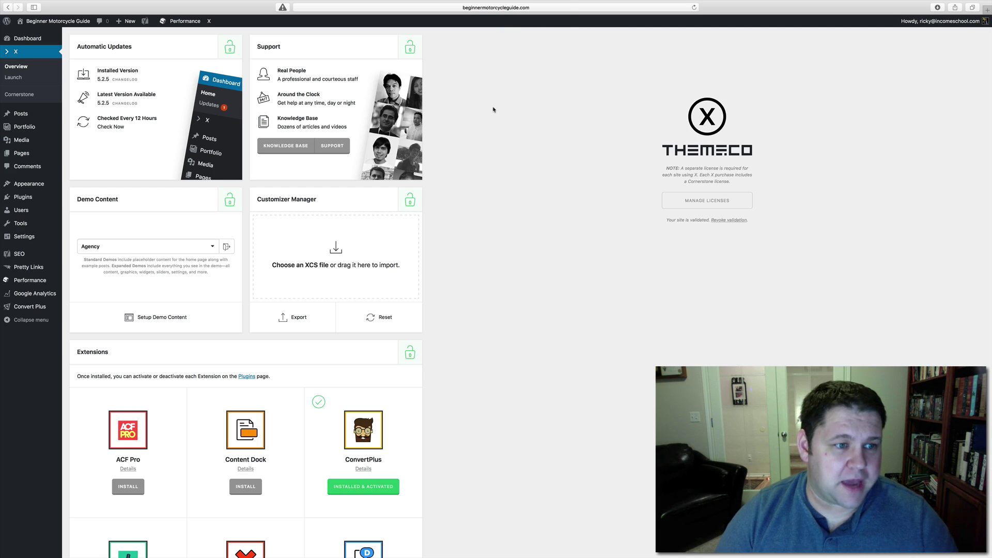
Select the Ethos 1 standard demo as the X theme's demo content
click(213, 249)
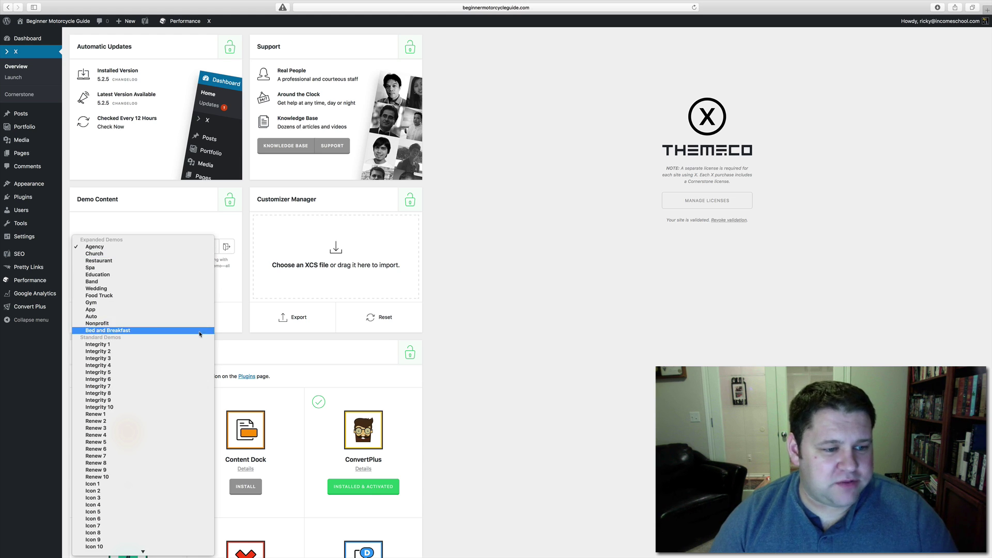
scroll(200, 333, down, 1)
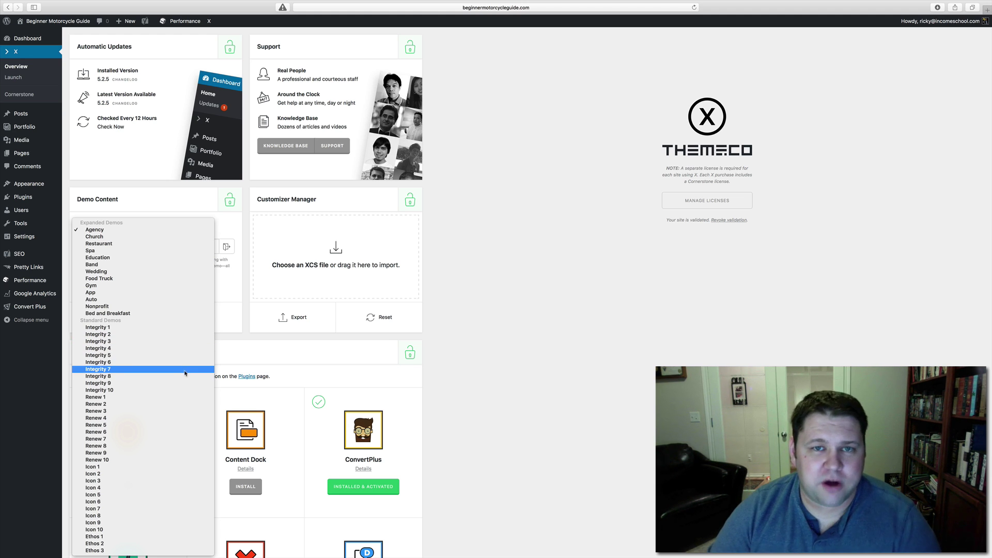
click(96, 536)
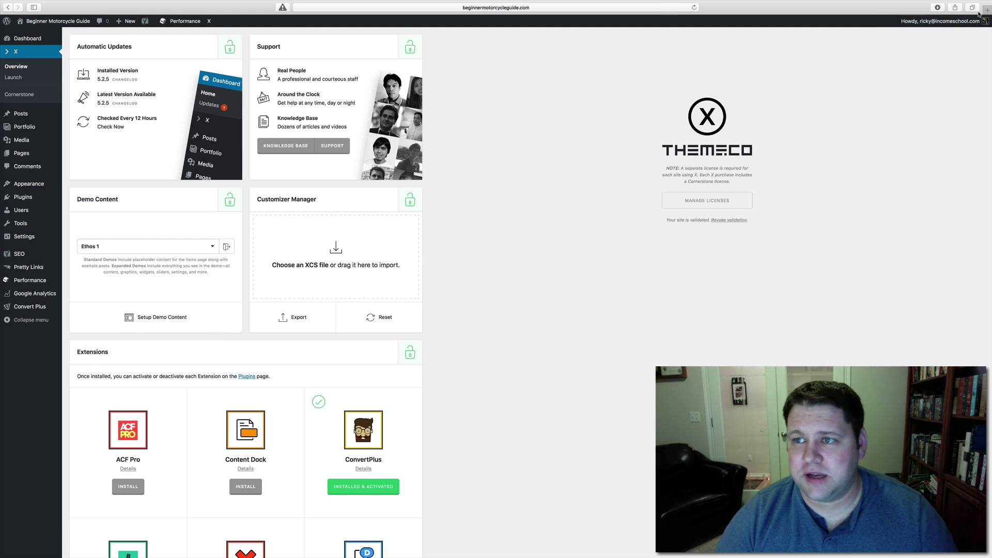
Open knifeup.com in a new tab and examine its home page slider, Our Favorite Knives and Featured Articles pages as a layout example
key(super+t)
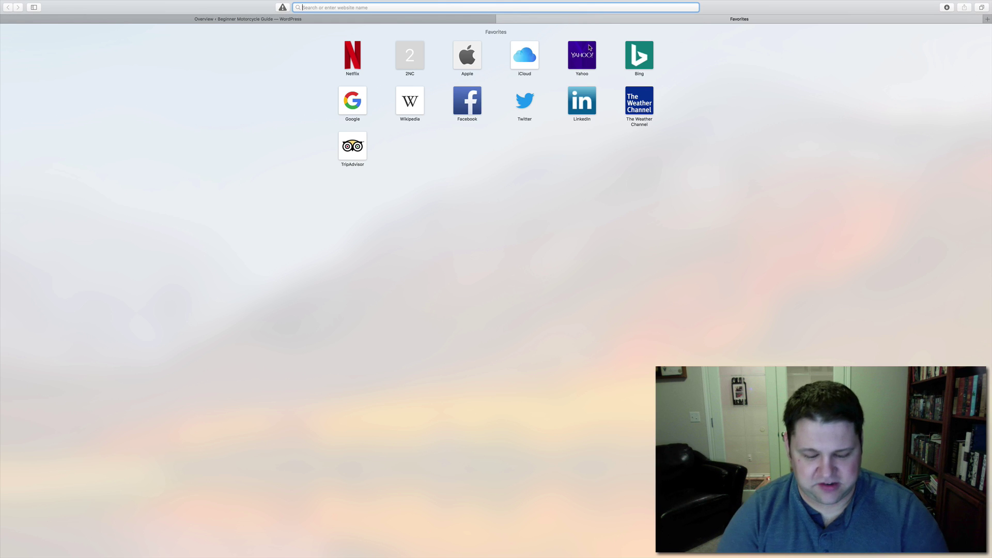
text(knifeup.com)
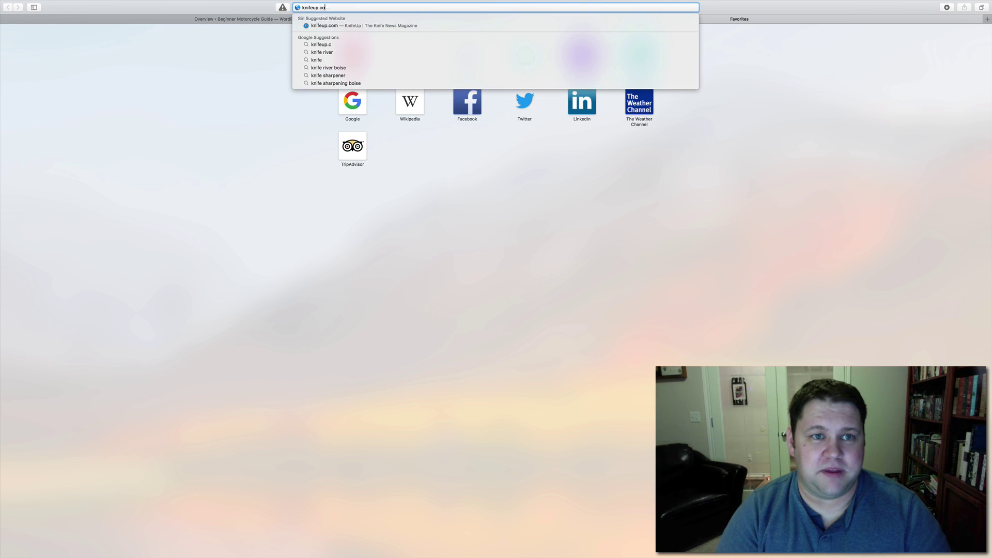
key(Return)
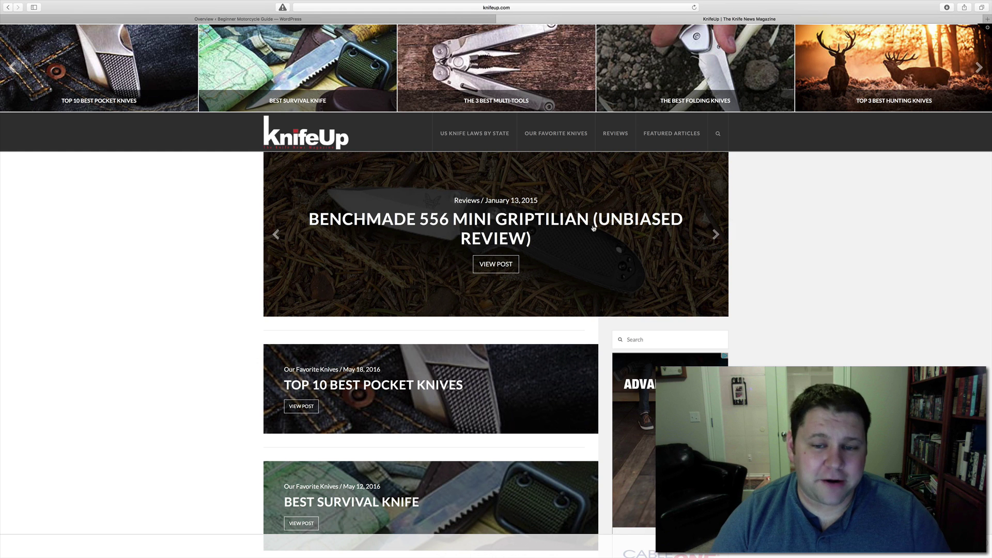
click(696, 234)
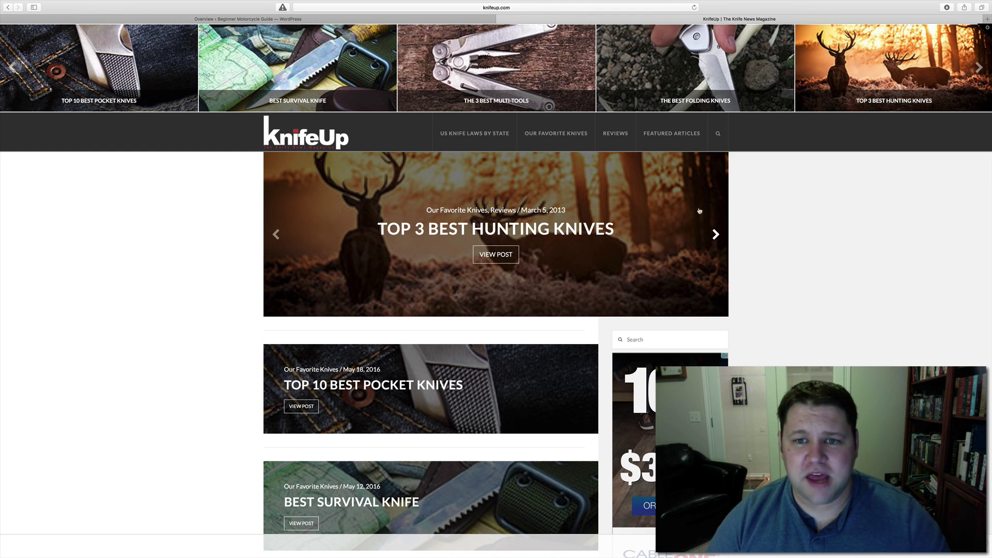
click(561, 138)
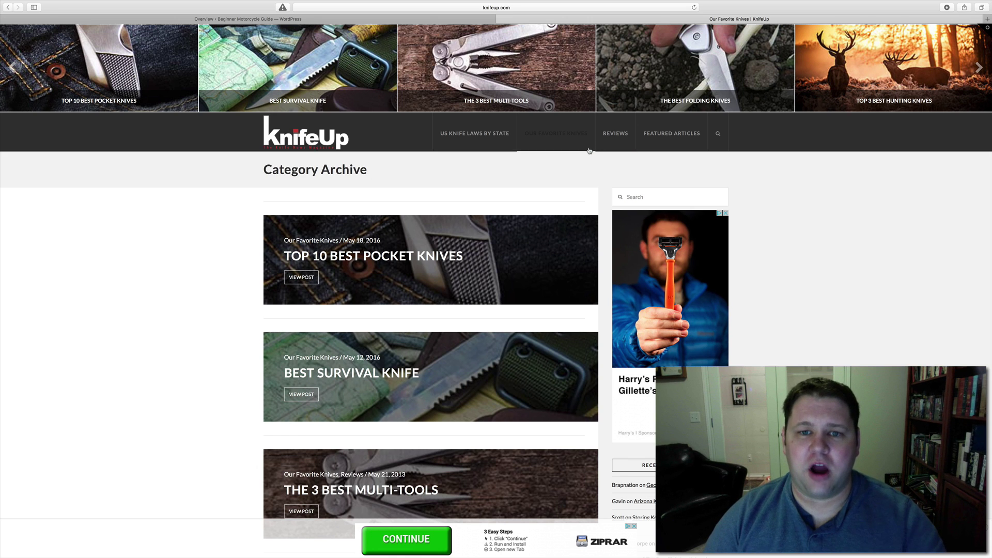
click(657, 139)
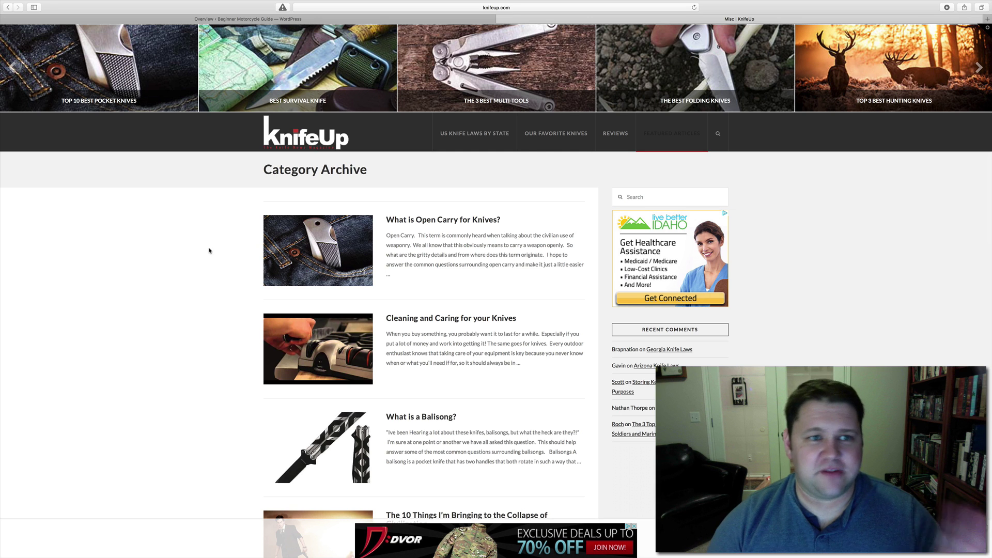
click(258, 21)
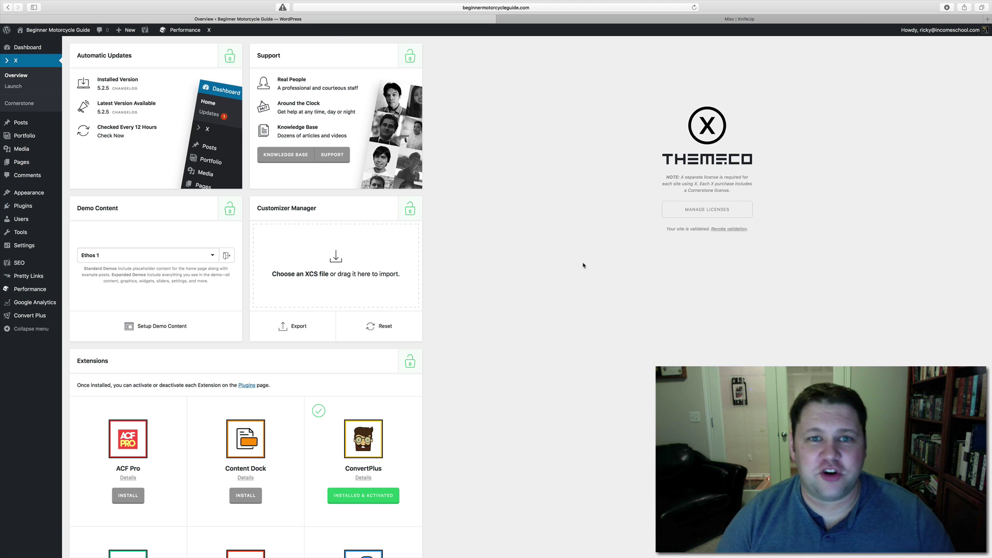
click(569, 20)
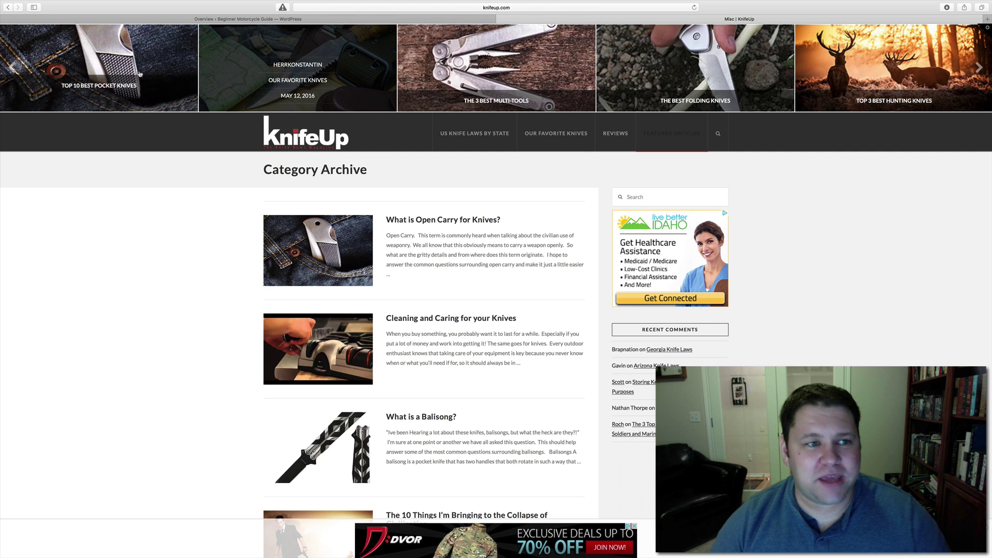
Open the theme customizer for the Beginner Motorcycle Guide site and check which Stack is selected
click(252, 21)
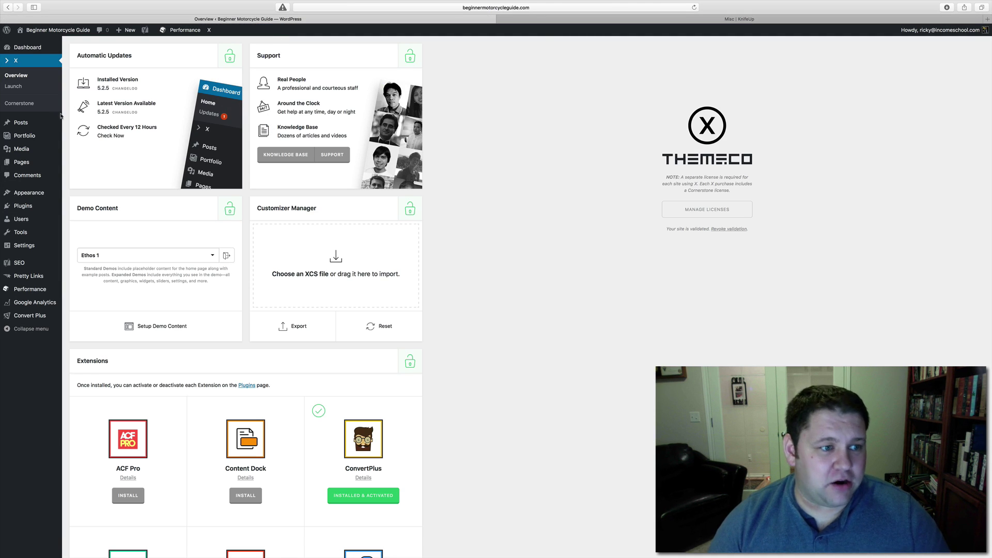
mouse_move(41, 192)
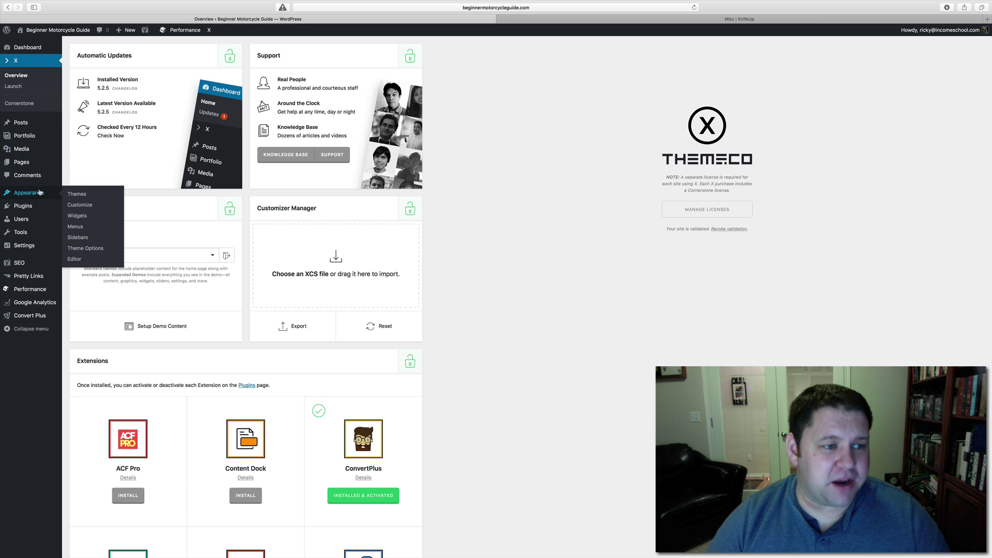
click(78, 207)
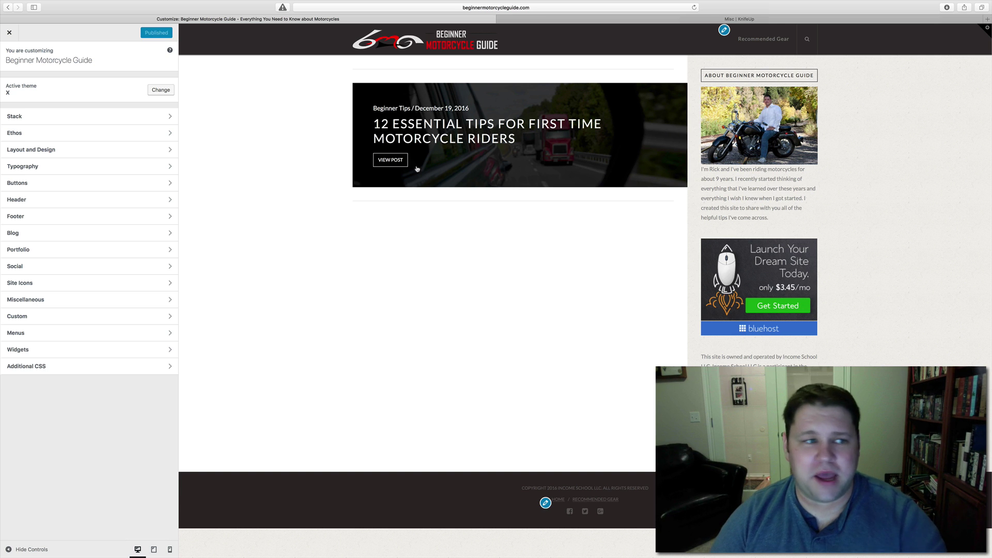
click(139, 119)
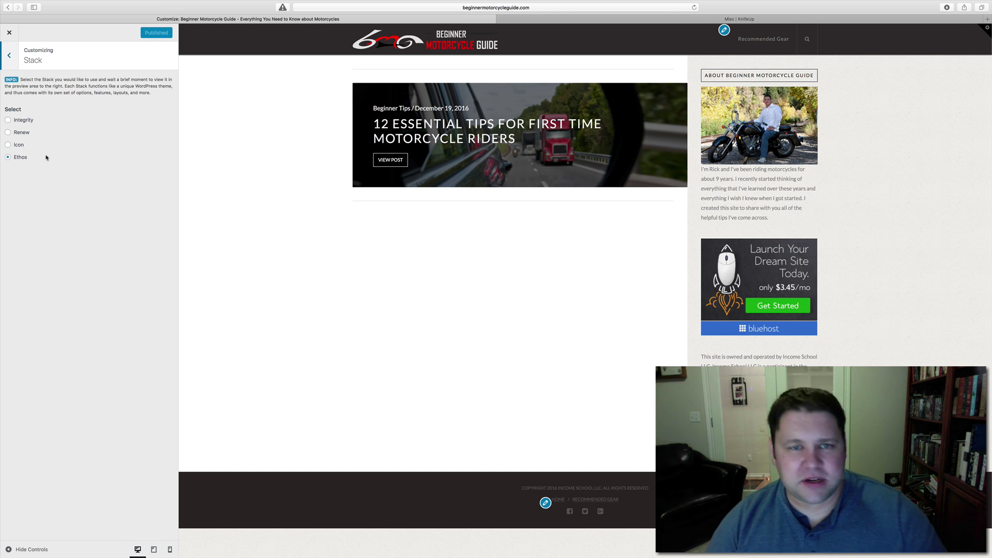
click(9, 64)
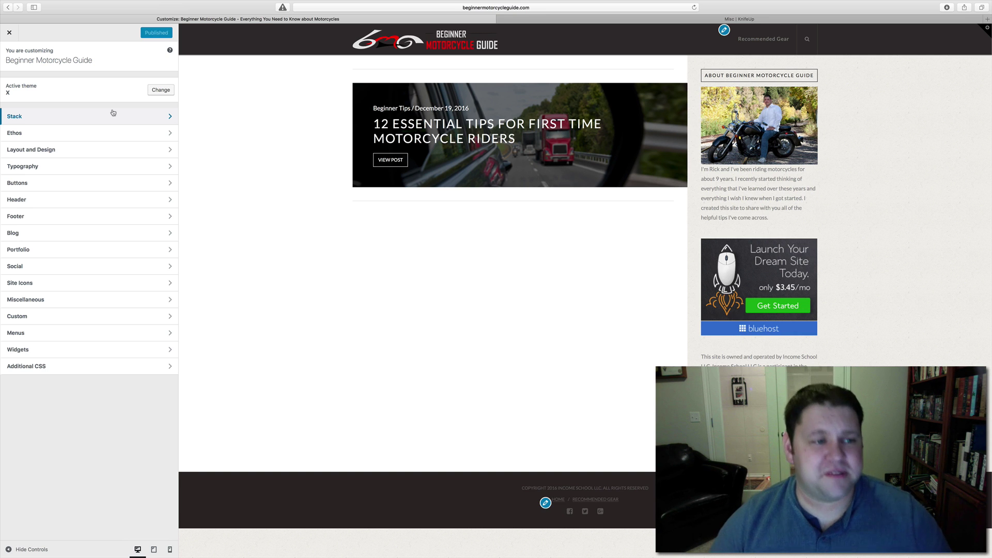
In the Ethos settings, try rgb(232, 3, 3) for the sidebar widget headings color, and set it to black, rgb(0, 0, 0)
click(89, 135)
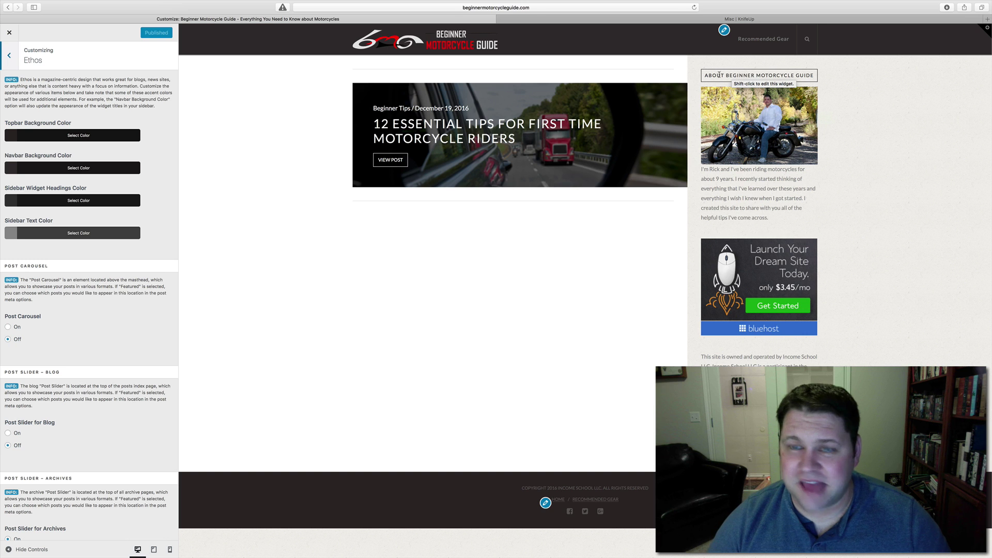
click(78, 201)
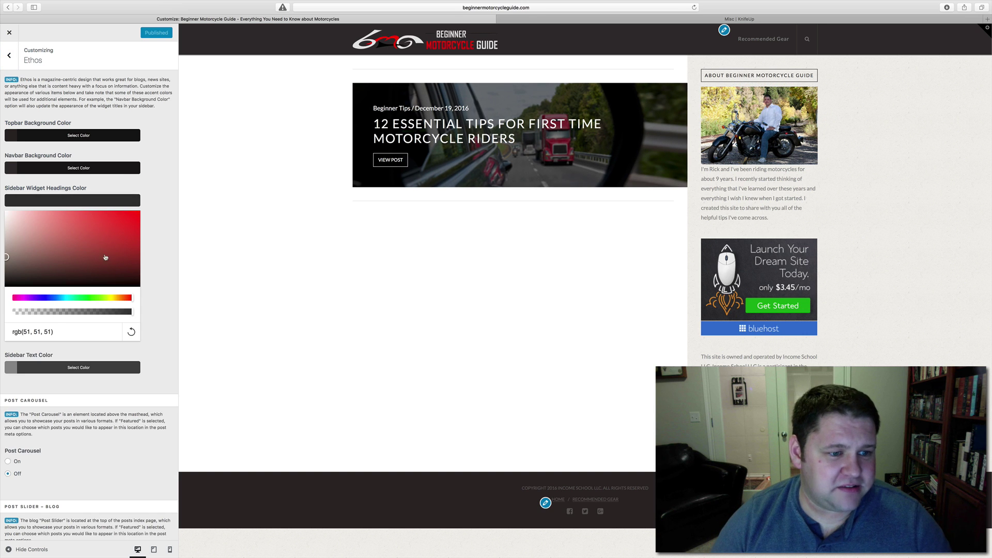
click(138, 220)
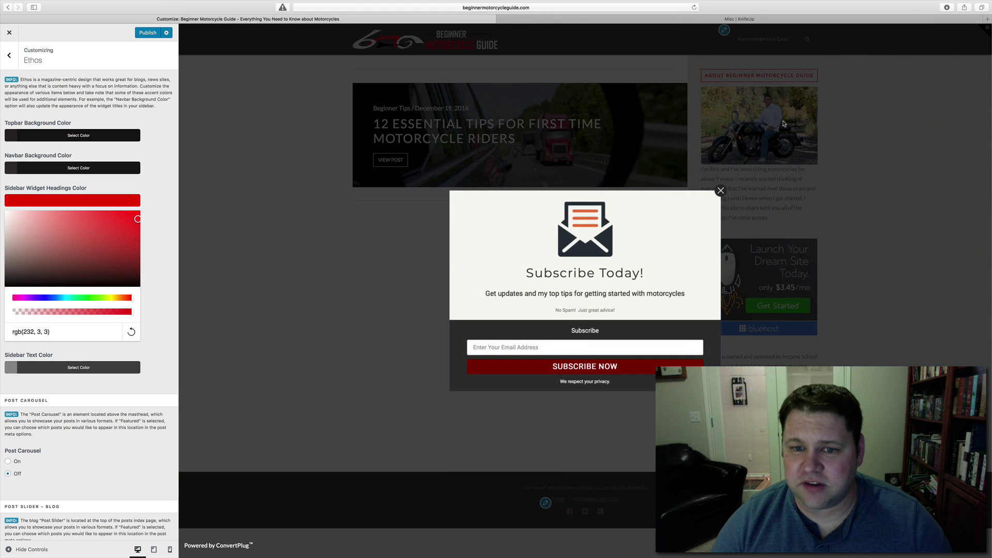
click(720, 191)
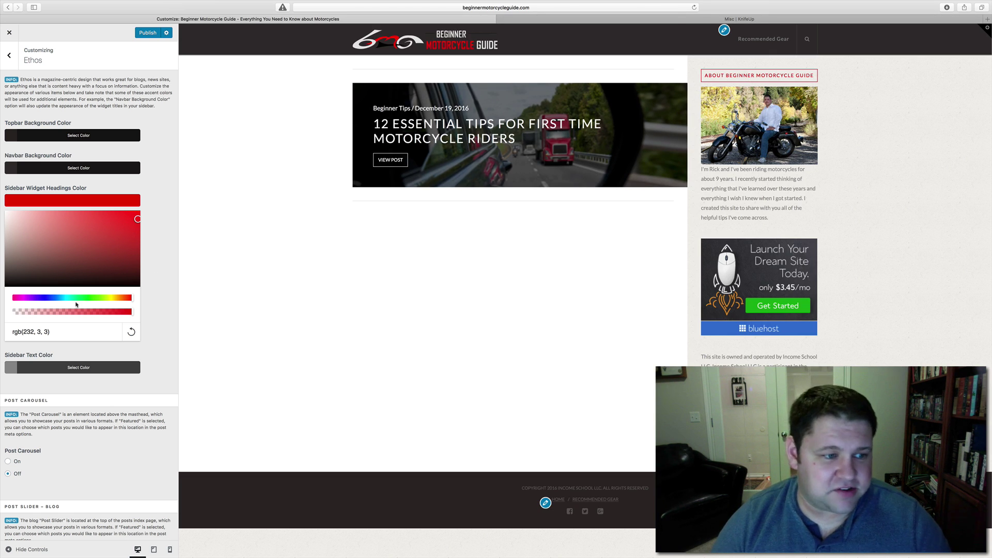
drag(138, 219, 5, 286)
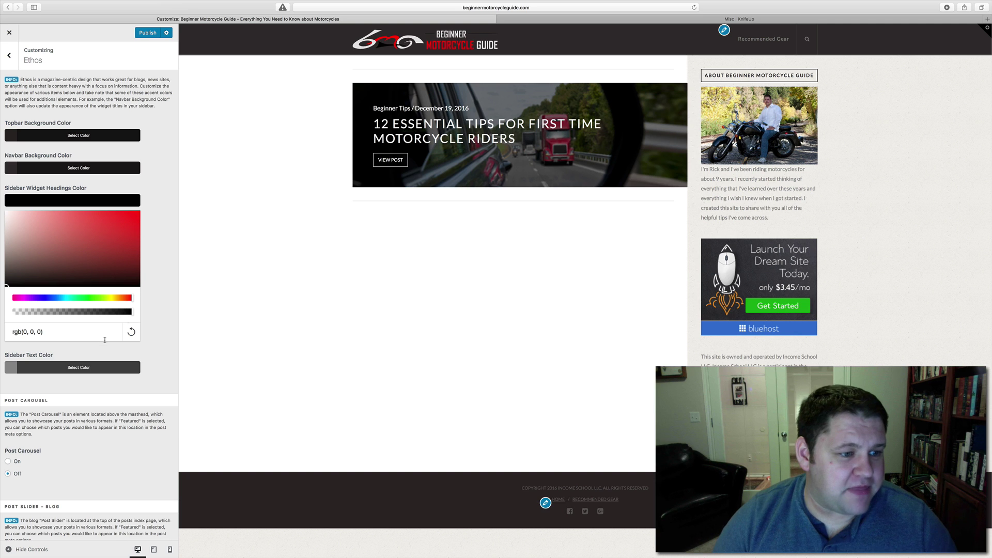
Try red, rgb(220, 0, 0), for the Ethos sidebar text color, and set it to dark gray, rgb(103, 103, 103)
click(60, 369)
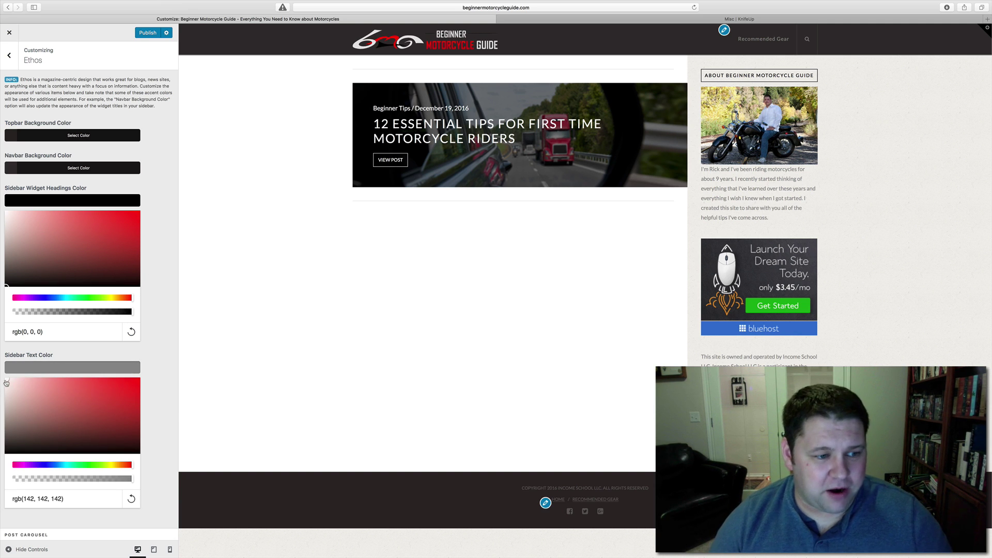
click(58, 387)
drag(76, 391, 157, 389)
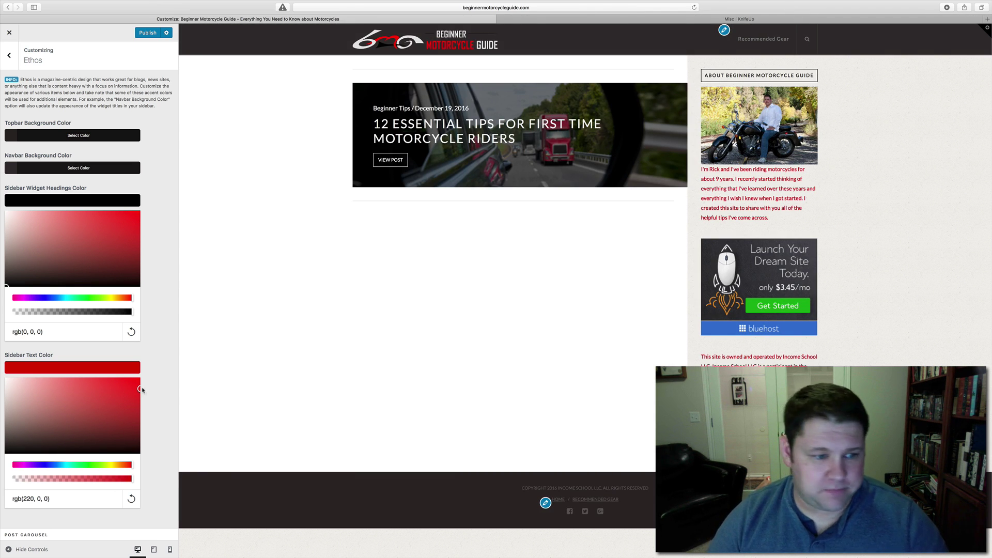
drag(142, 390, 1, 423)
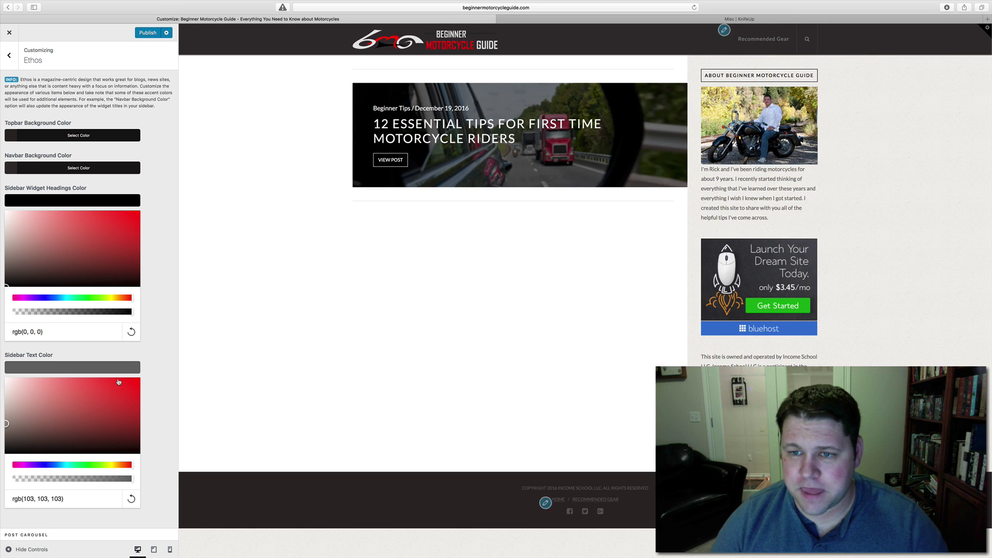
Turn on the Post Carousel above the masthead in the Ethos settings
scroll(151, 377, down, 5)
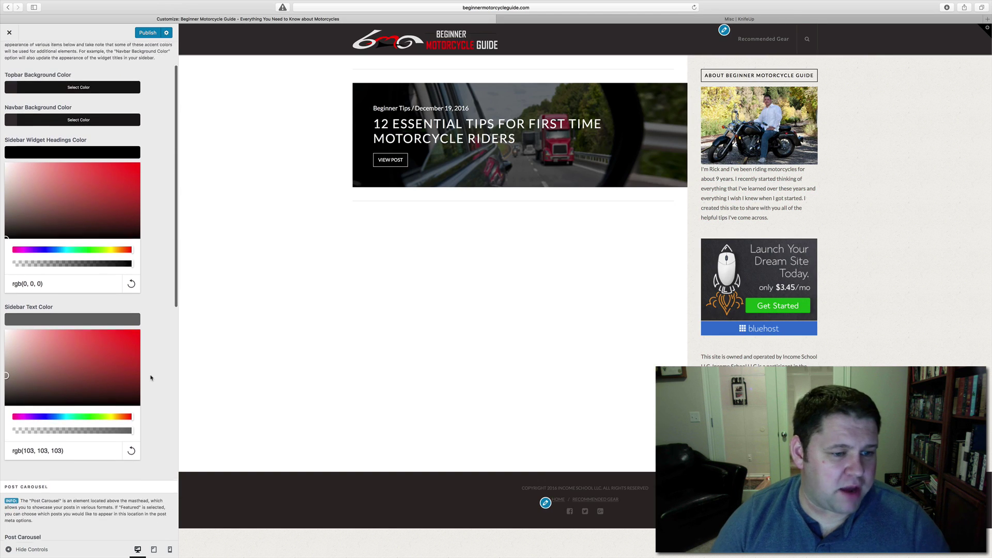
scroll(151, 380, down, 4)
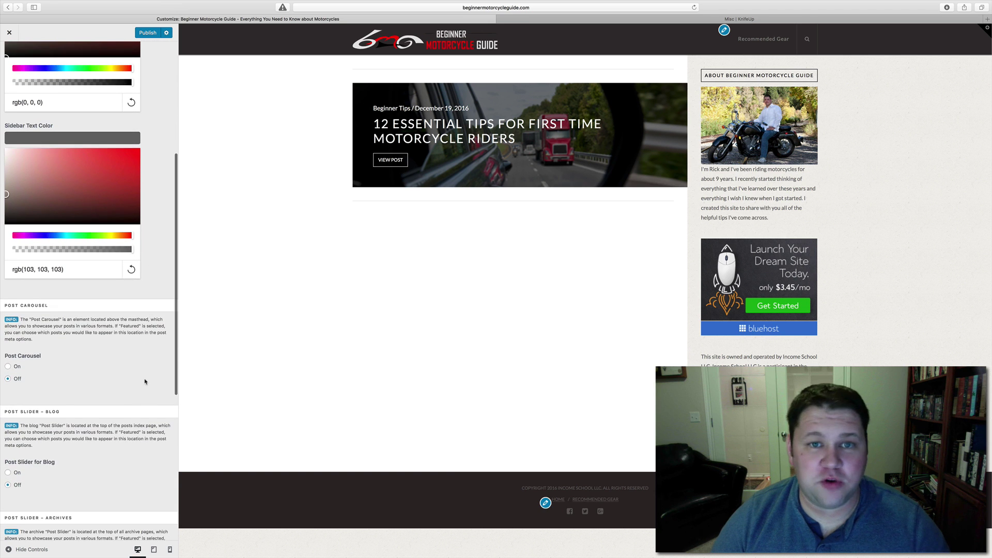
click(9, 366)
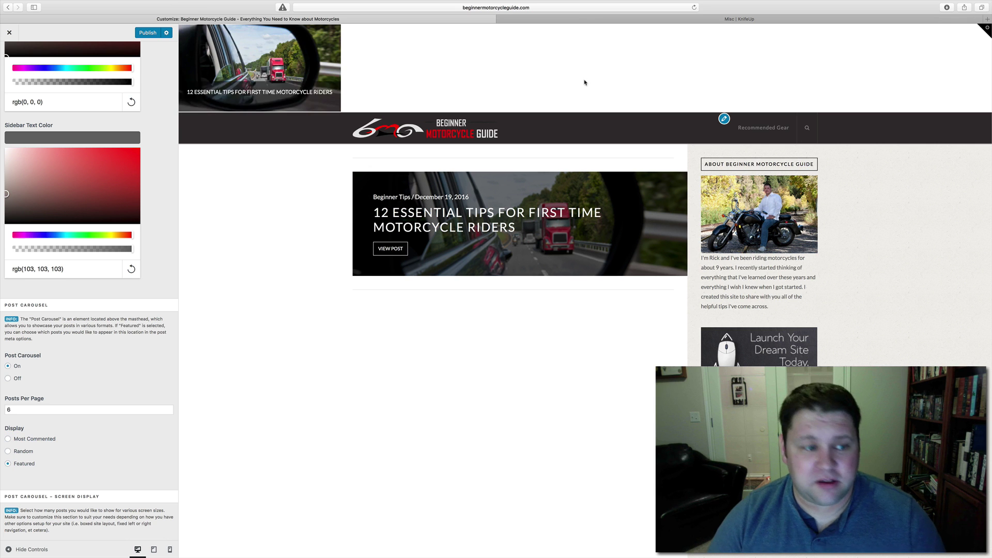
Try 9 posts per page for the post carousel, and set it back to 6
scroll(38, 352, down, 1)
scroll(39, 352, down, 2)
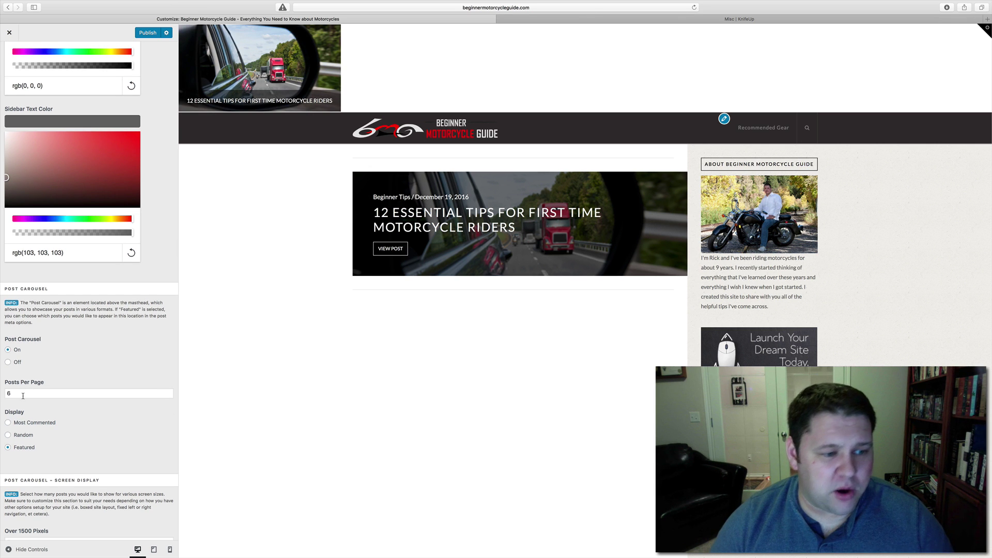
double_click(137, 396)
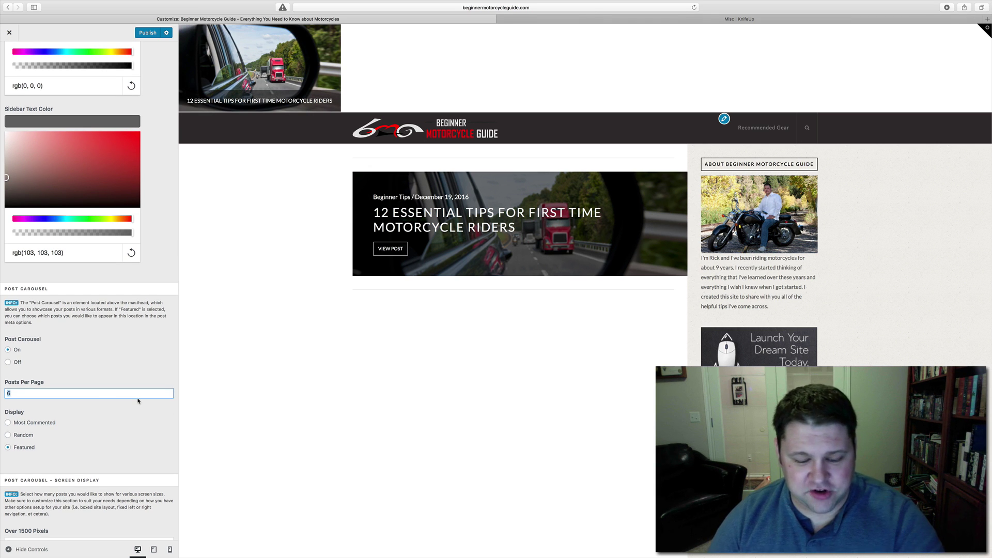
text(9)
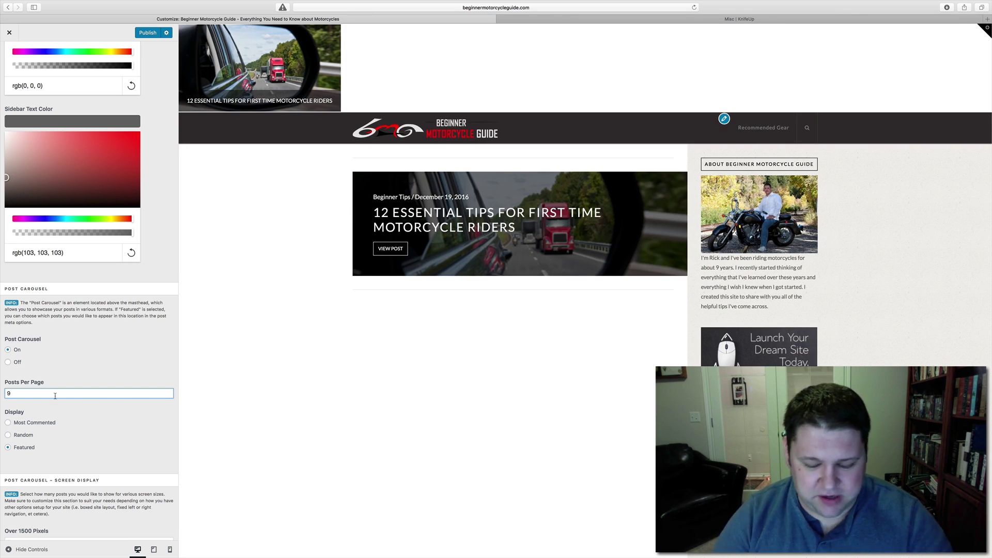
key(BackSpace)
text(6)
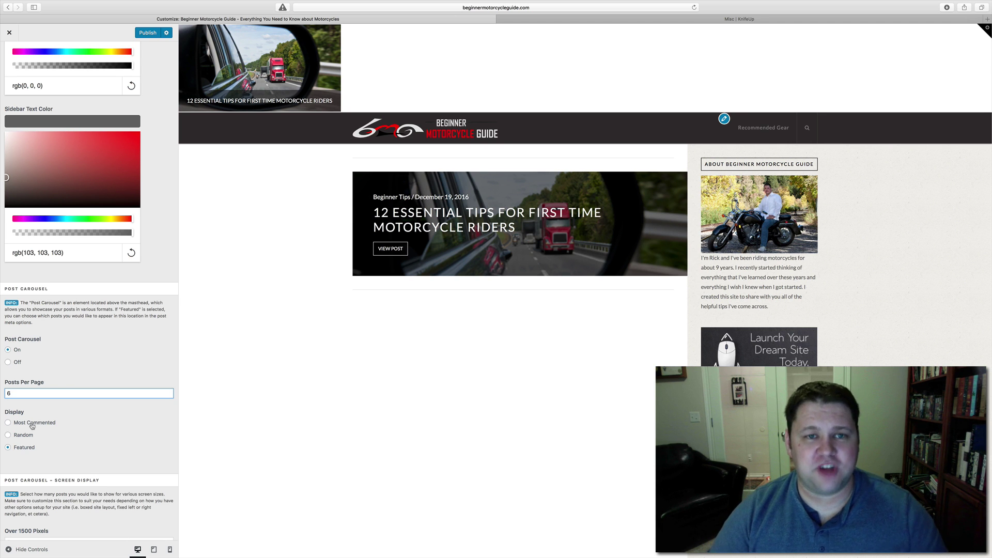
Check the post carousel's display options and its post counts for screens from over 1500 pixels to below 549 pixels
scroll(131, 347, up, 1)
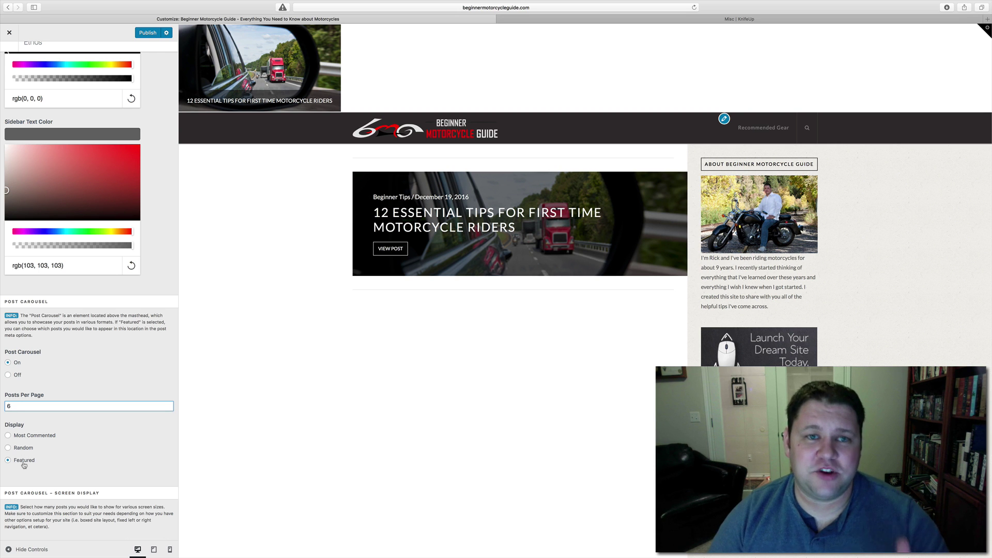
scroll(91, 423, down, 5)
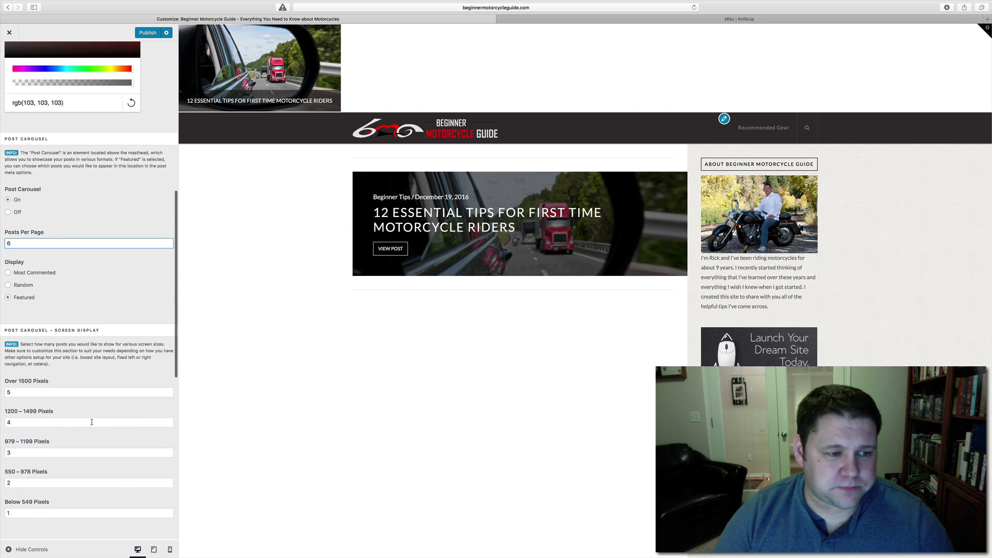
click(9, 392)
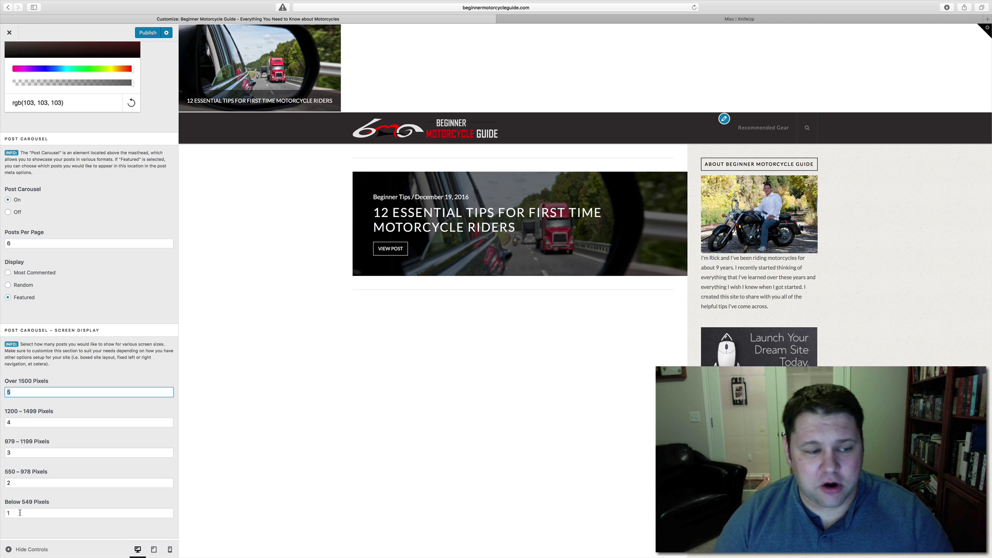
drag(20, 512, 4, 515)
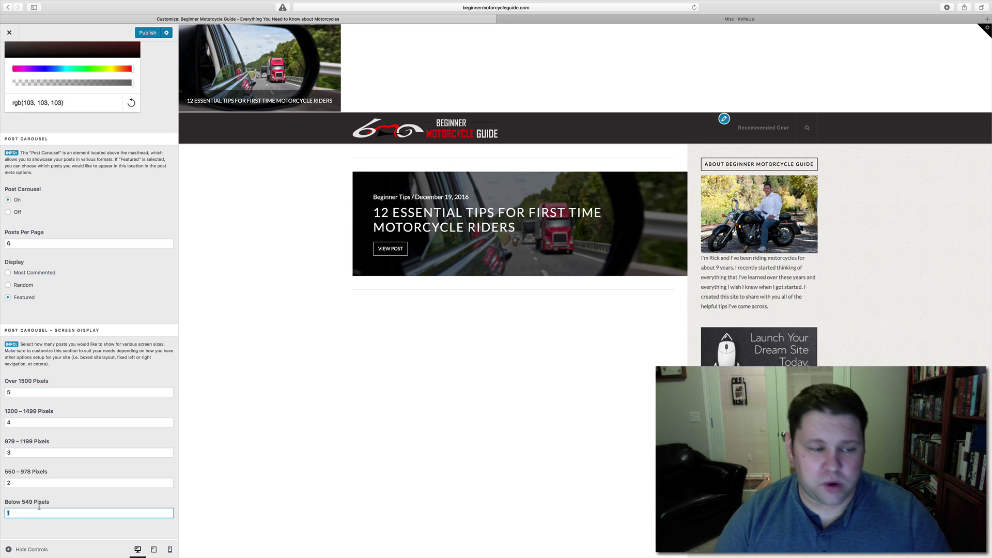
Turn on the Post Slider for Blog, and compare the Recommended Gear page with the home page in the preview
scroll(50, 501, down, 5)
scroll(51, 501, down, 3)
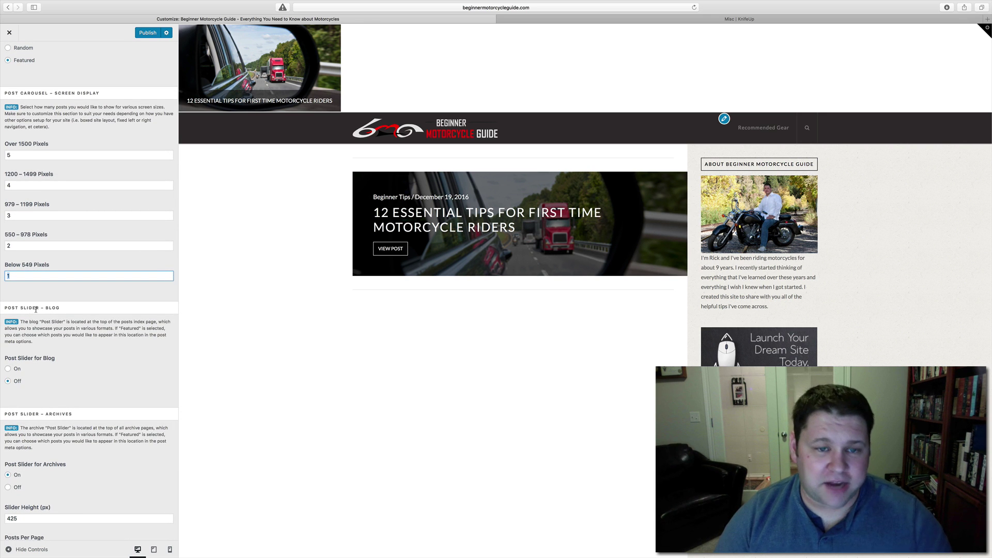
click(8, 370)
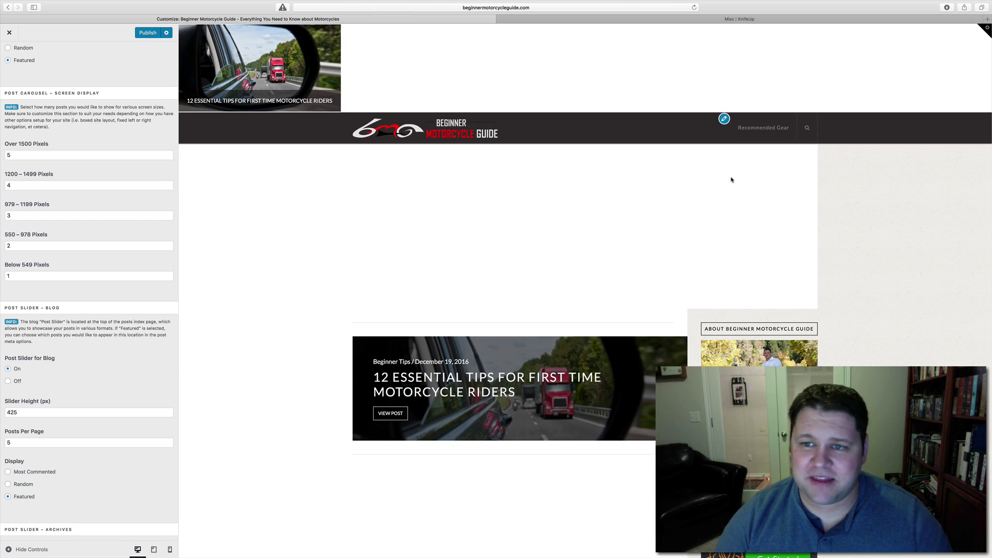
click(765, 133)
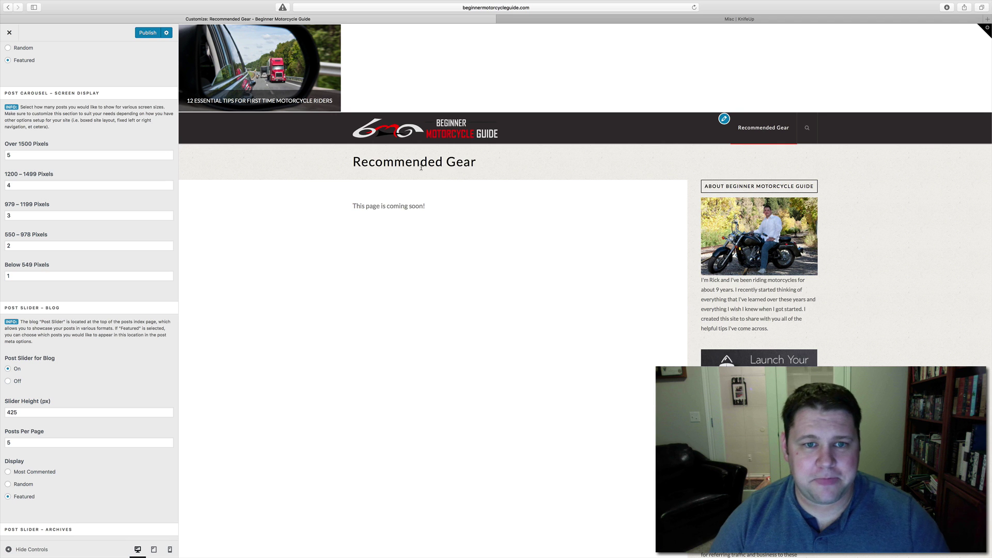
click(445, 129)
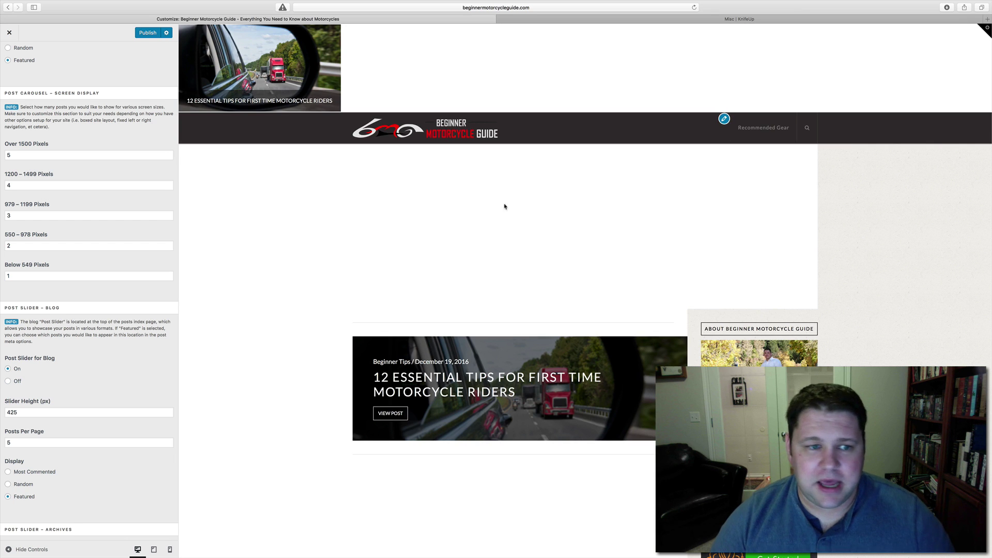
Review the blog post slider's height, posts per page and display options, and turn off the Post Slider for Archives
scroll(112, 350, down, 2)
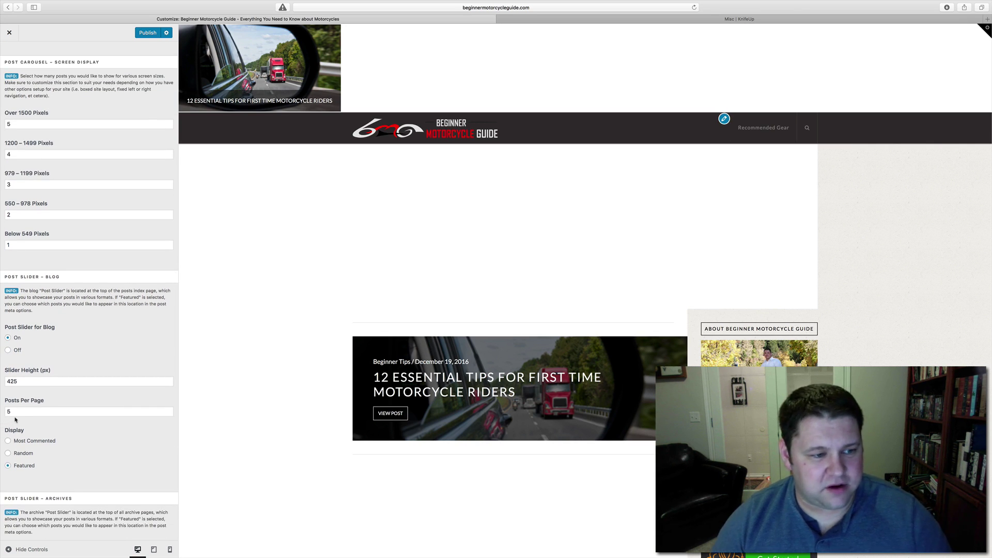
drag(24, 382, 6, 382)
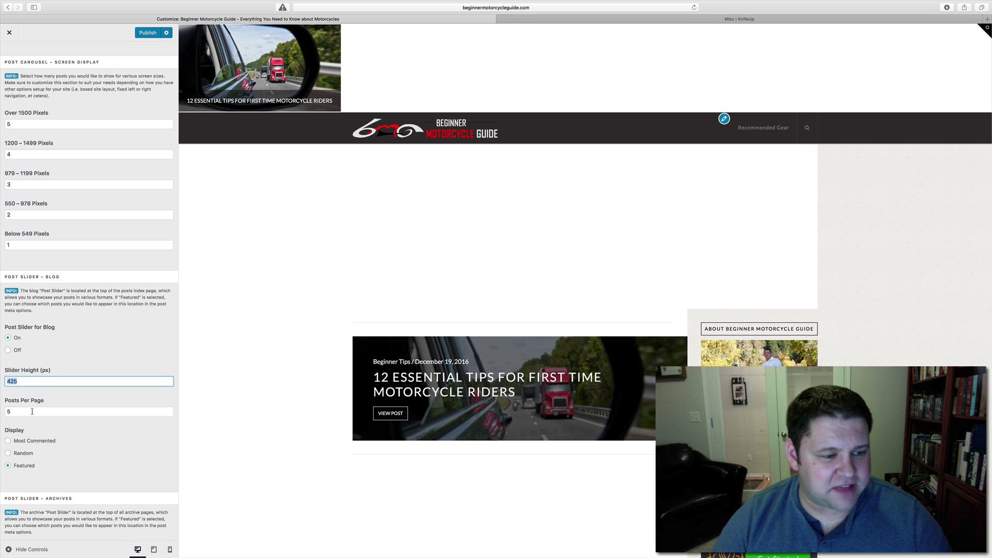
click(37, 470)
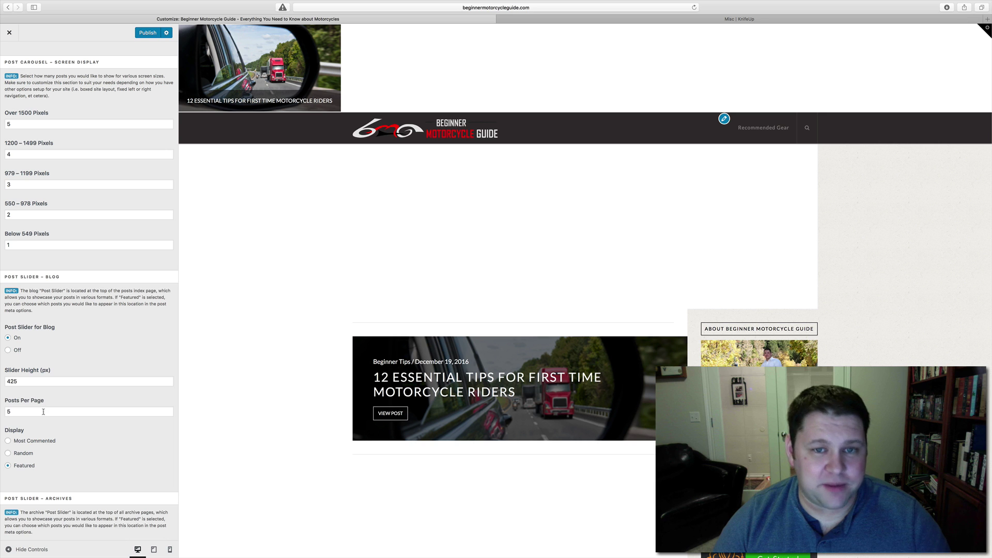
scroll(99, 430, down, 5)
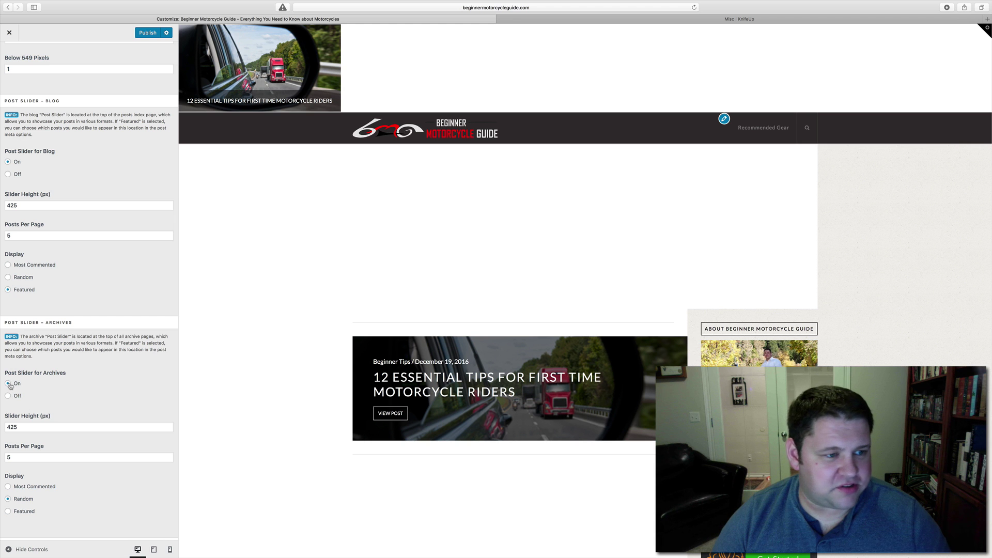
click(8, 397)
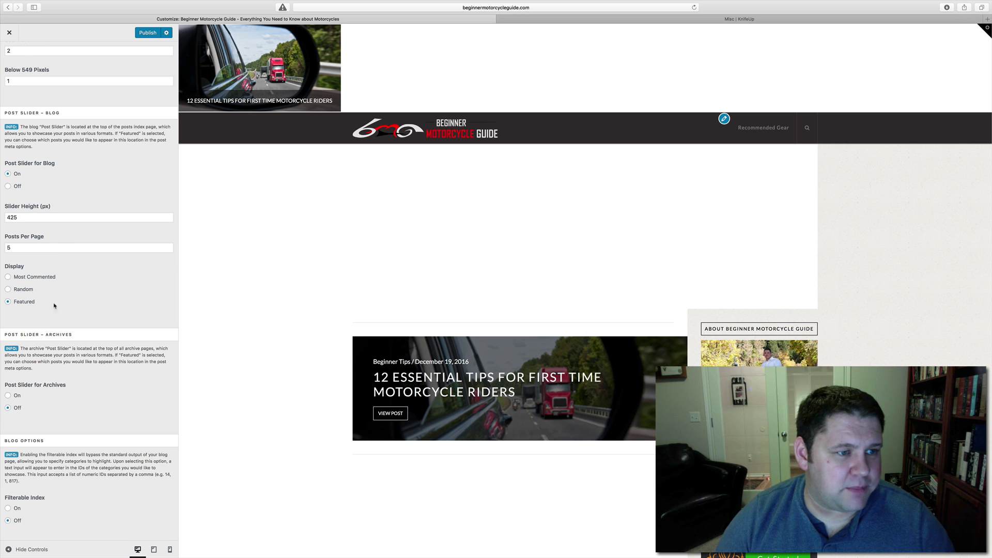
Turn on the Filterable Index for the blog and expand the Filter by Topic list in the preview
scroll(78, 440, down, 1)
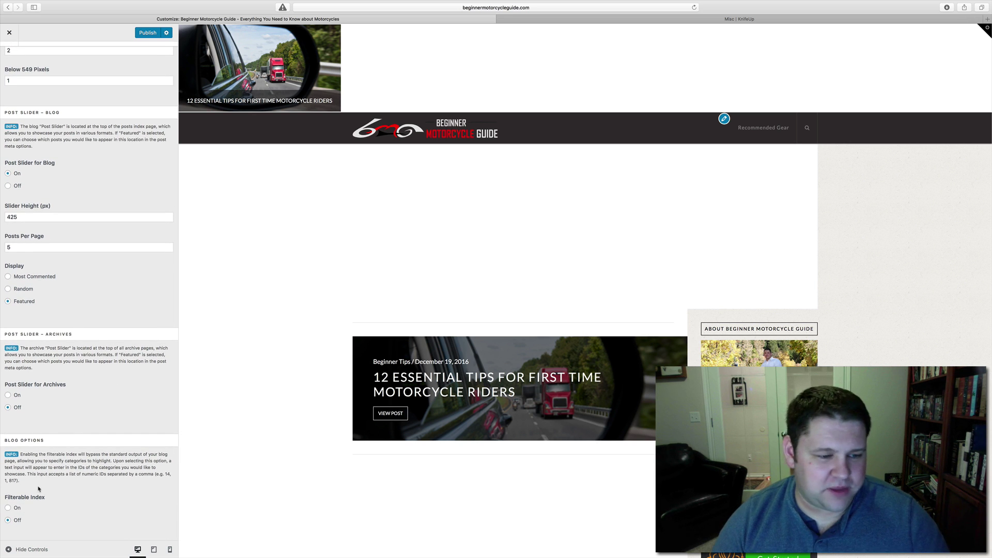
click(10, 508)
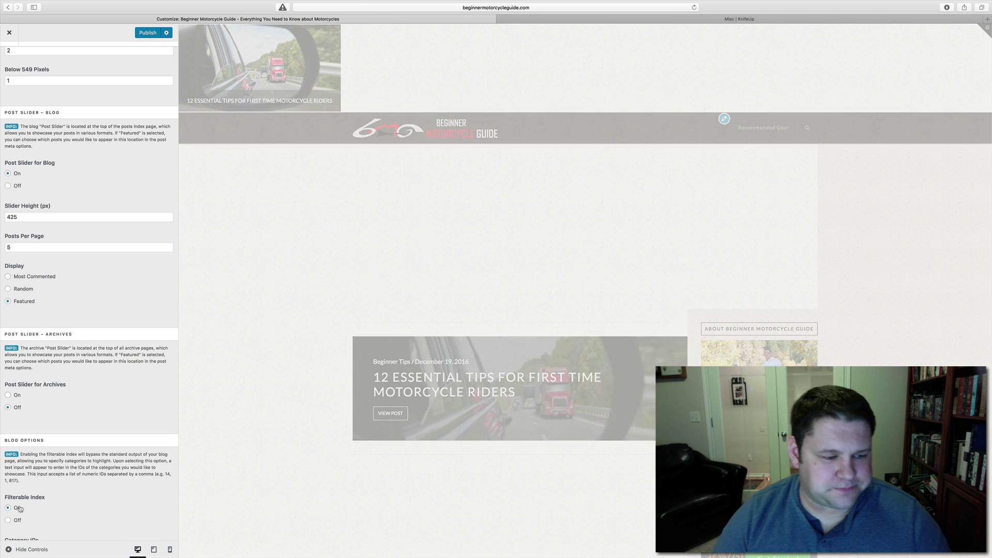
scroll(53, 492, down, 2)
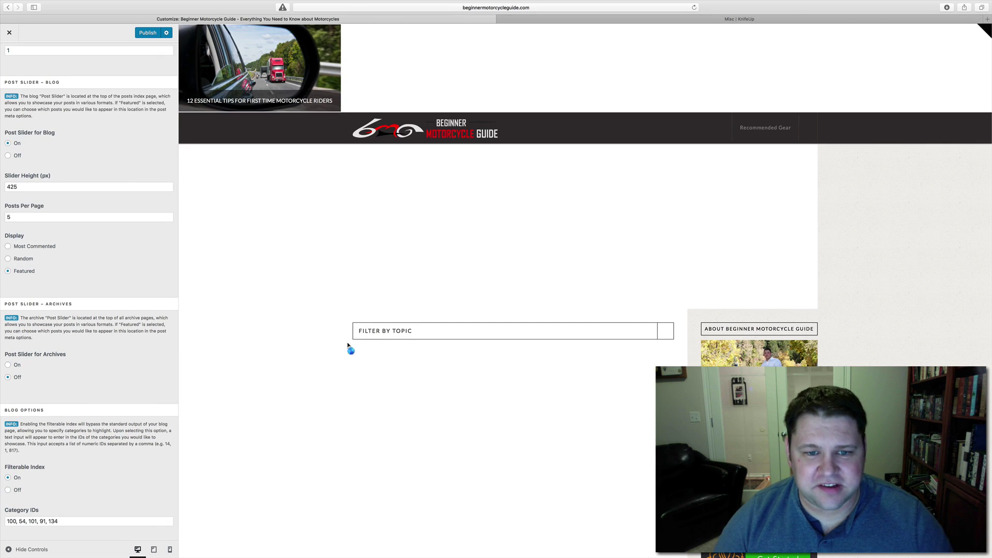
click(666, 333)
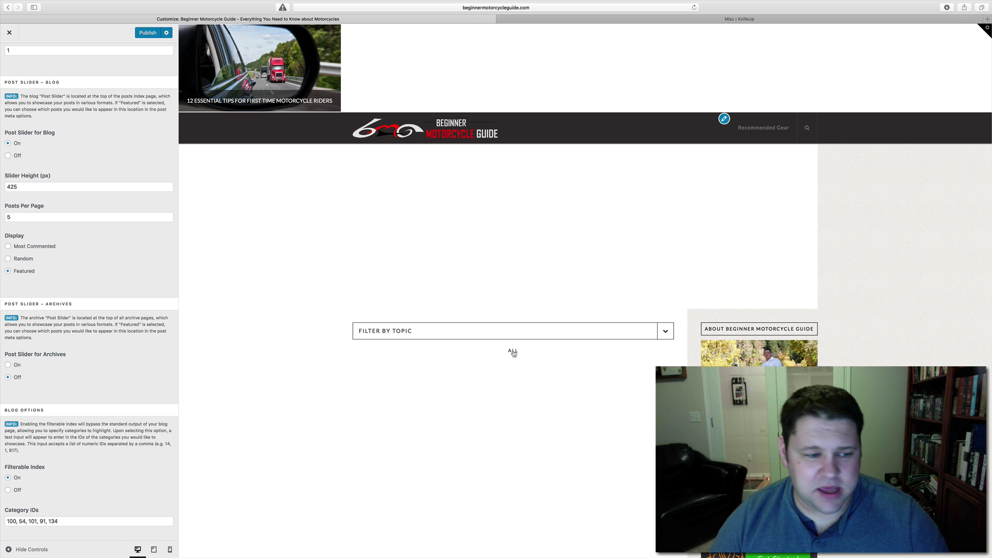
Inspect the Category IDs used for the topic filter, and turn the Filterable Index off
click(61, 521)
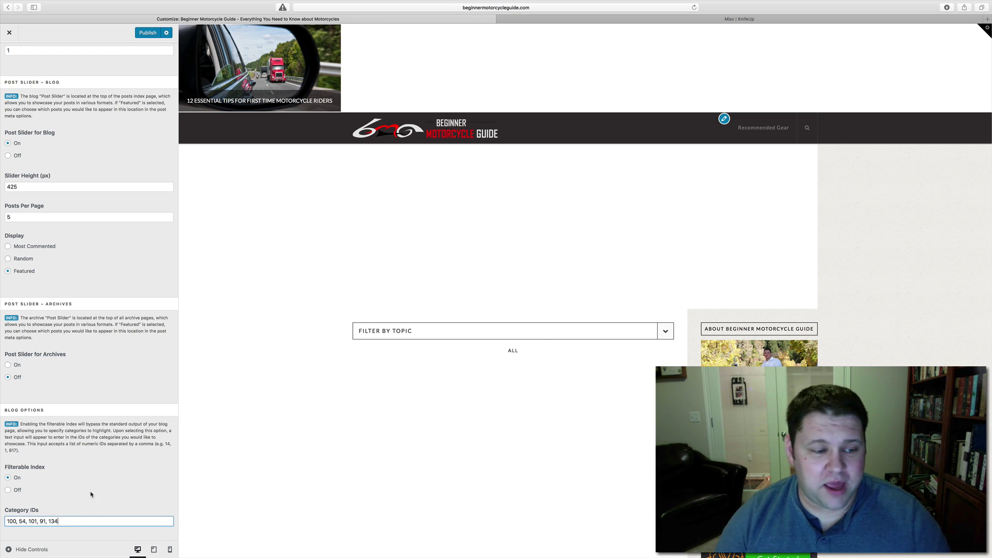
drag(64, 521, 8, 521)
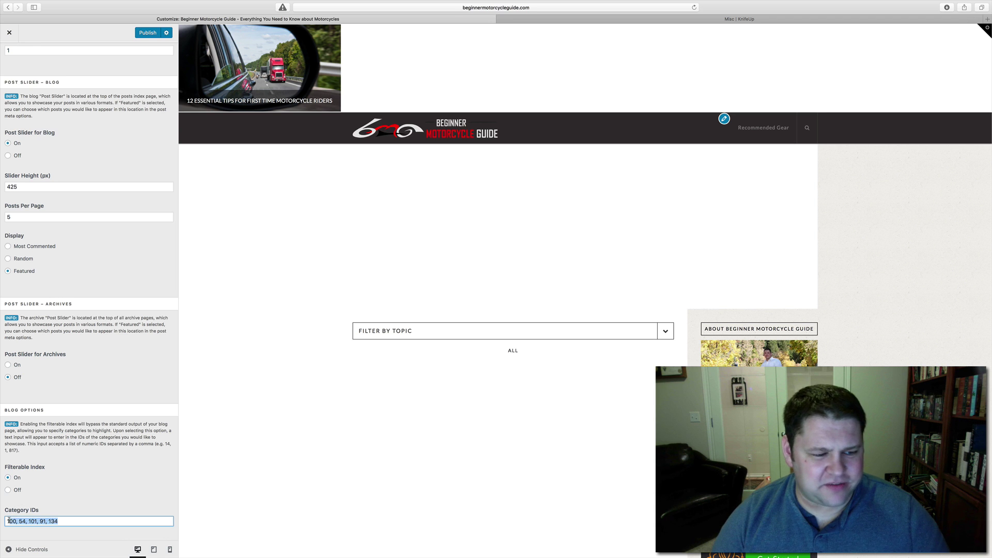
click(127, 507)
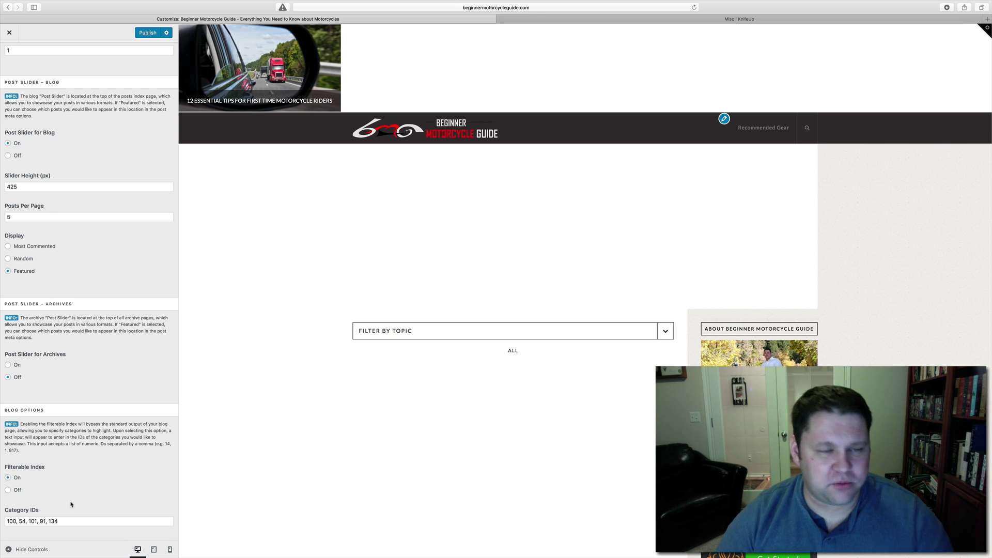
scroll(71, 504, up, 2)
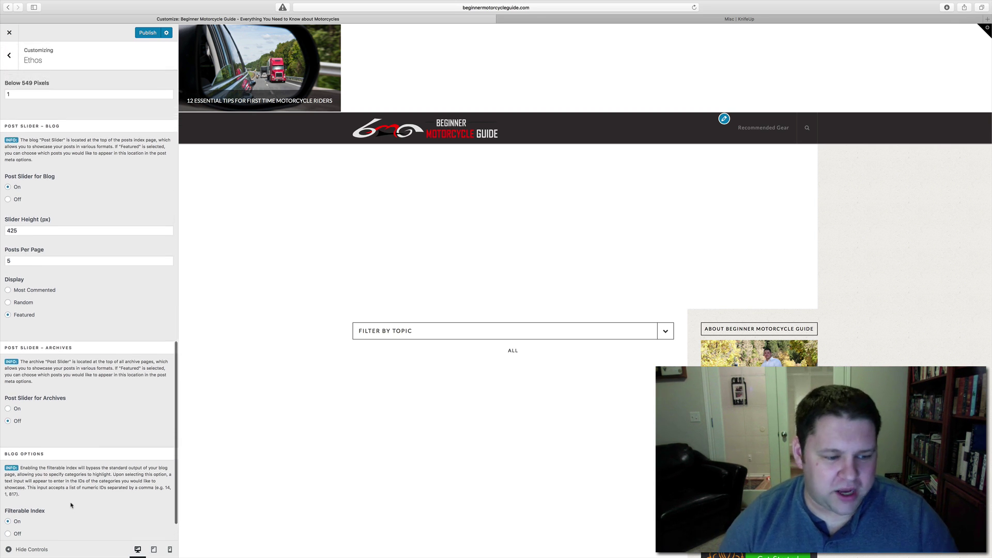
scroll(69, 517, down, 2)
drag(69, 522, 5, 522)
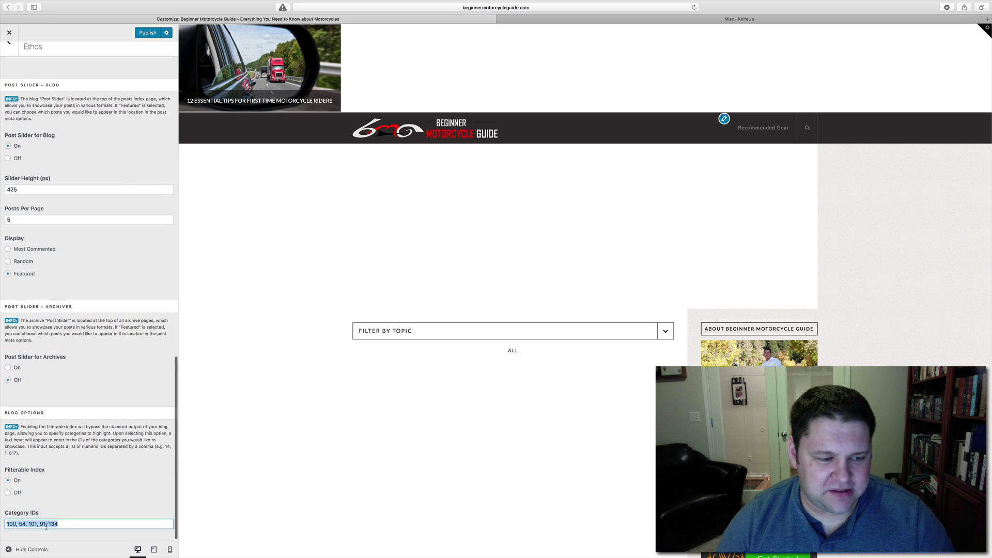
click(7, 494)
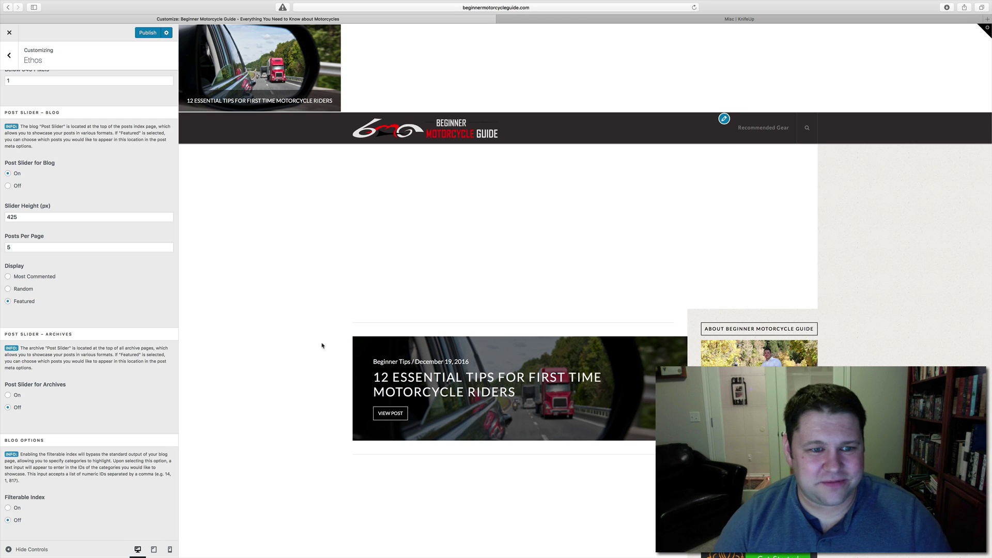
Leave the Ethos settings and return to the customizer's main list of sections
scroll(127, 352, up, 5)
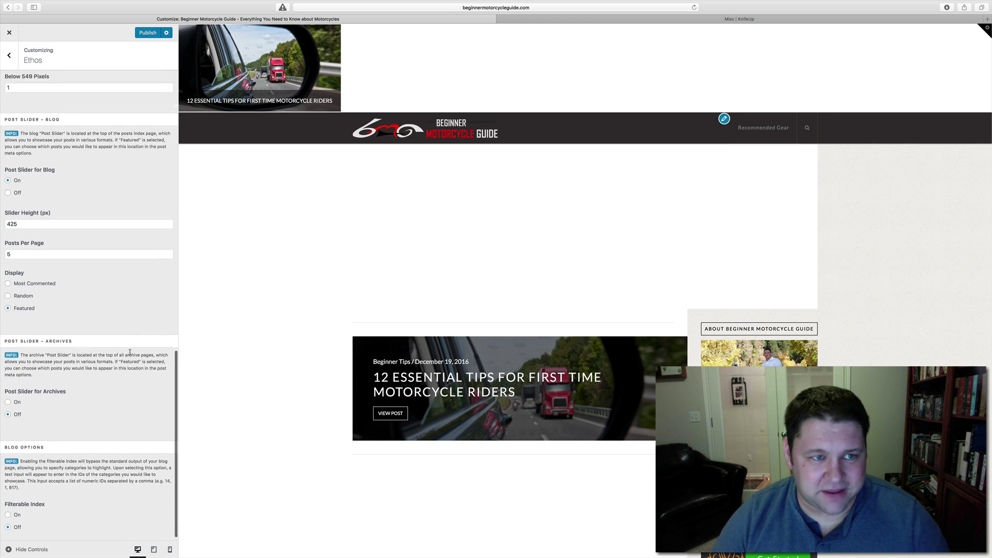
click(11, 62)
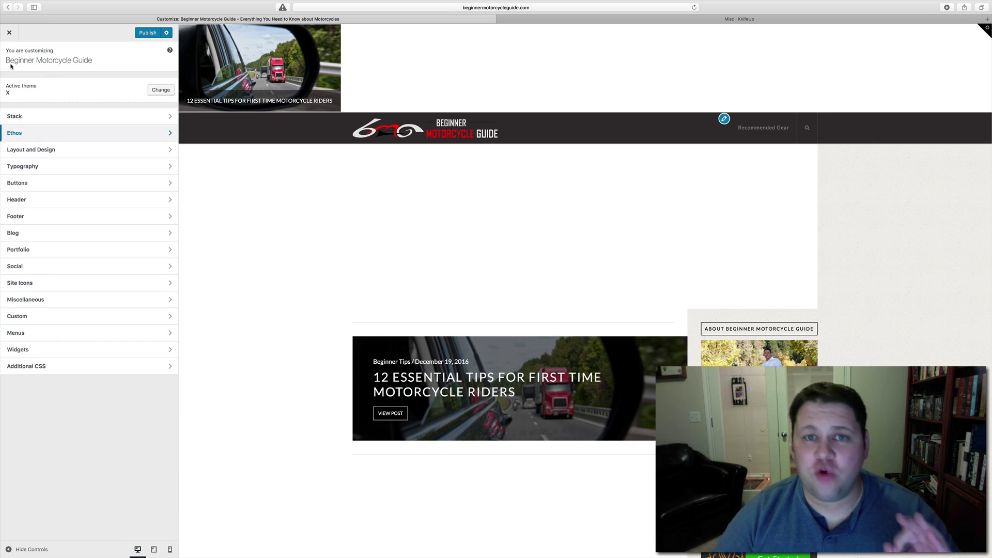
In the Layout and Design settings, choose the Fullwidth site layout with a 1270 px site max width and 86% site width
click(55, 151)
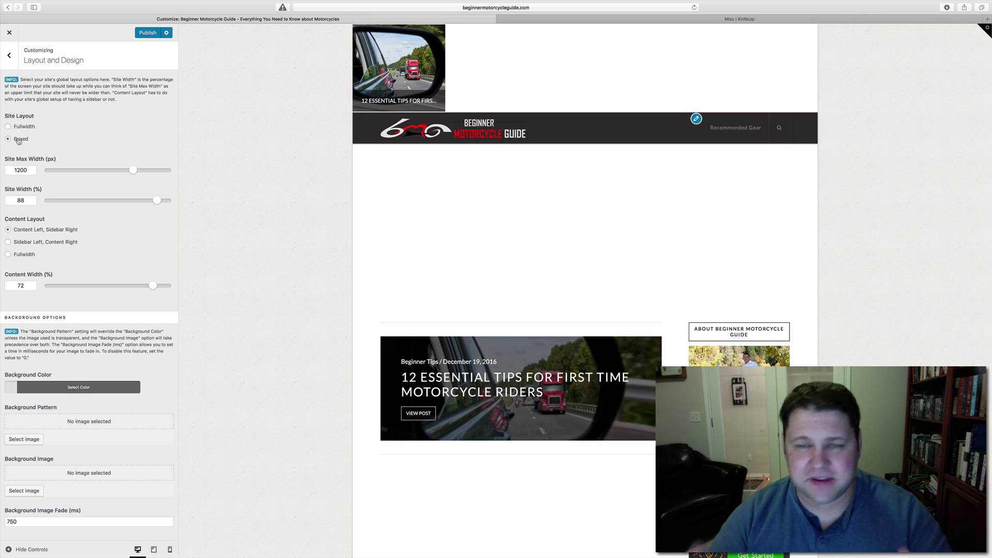
click(24, 127)
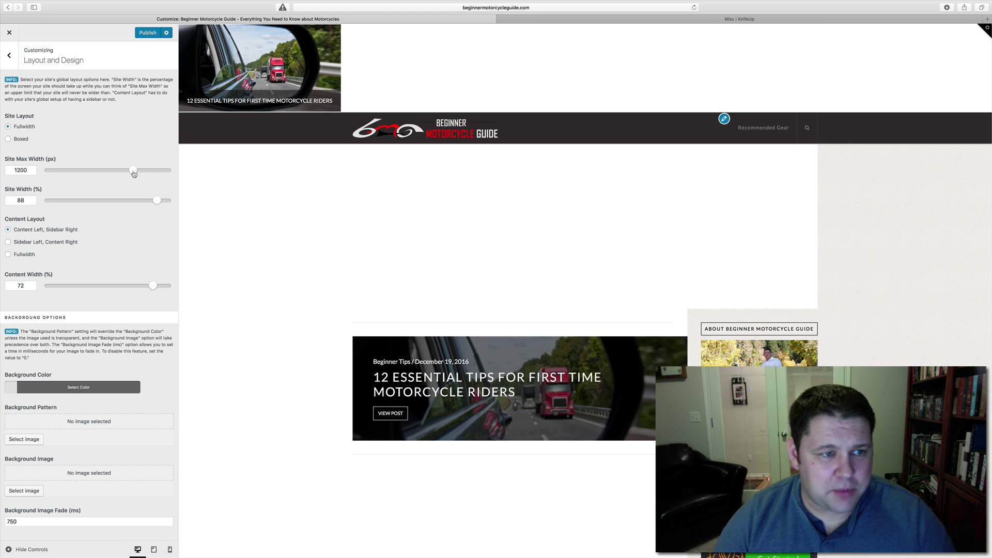
drag(132, 175, 97, 175)
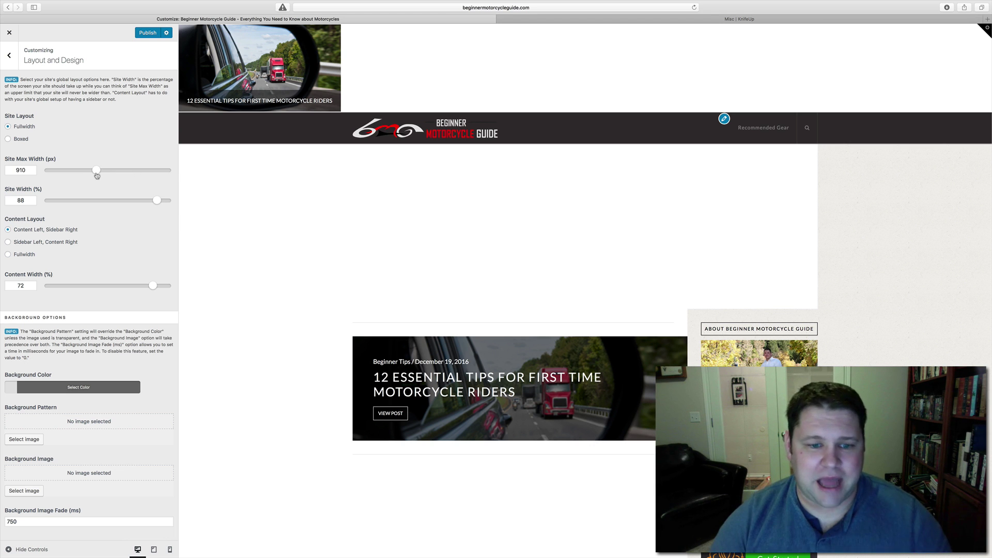
drag(97, 171, 149, 204)
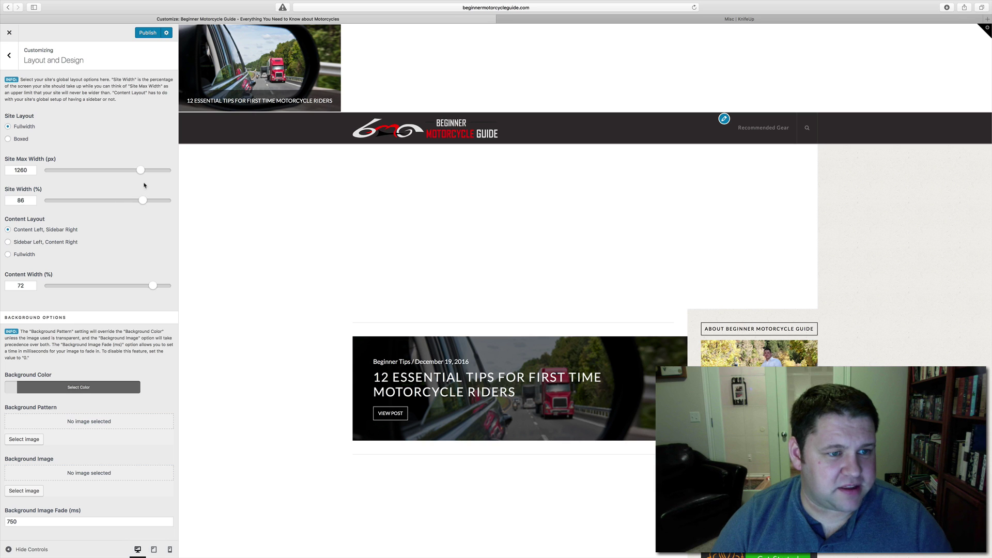
mouse_move(141, 171)
mouse_down()
mouse_move(61, 171)
mouse_move(143, 172)
mouse_up()
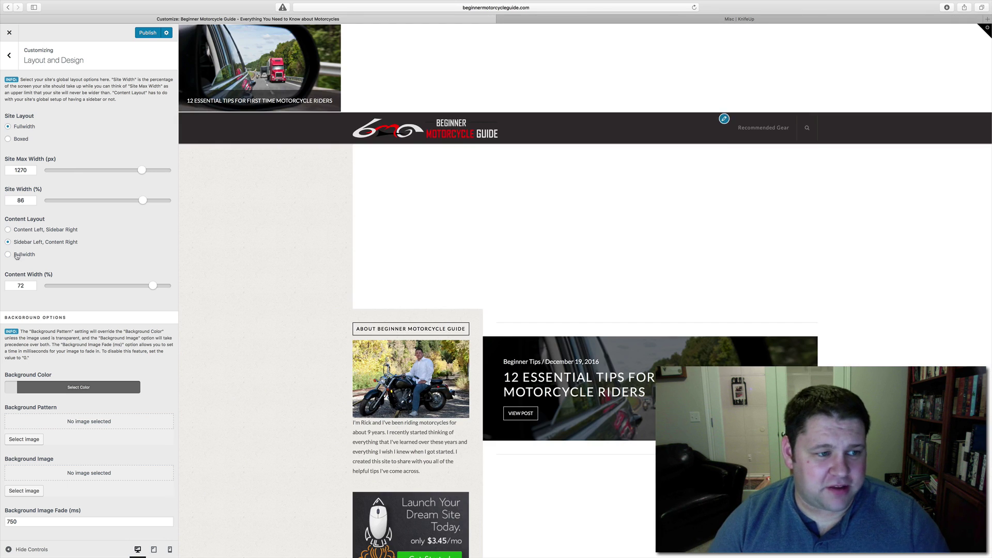
Try the Fullwidth content layout, and switch back to Content Left, Sidebar Right
click(20, 257)
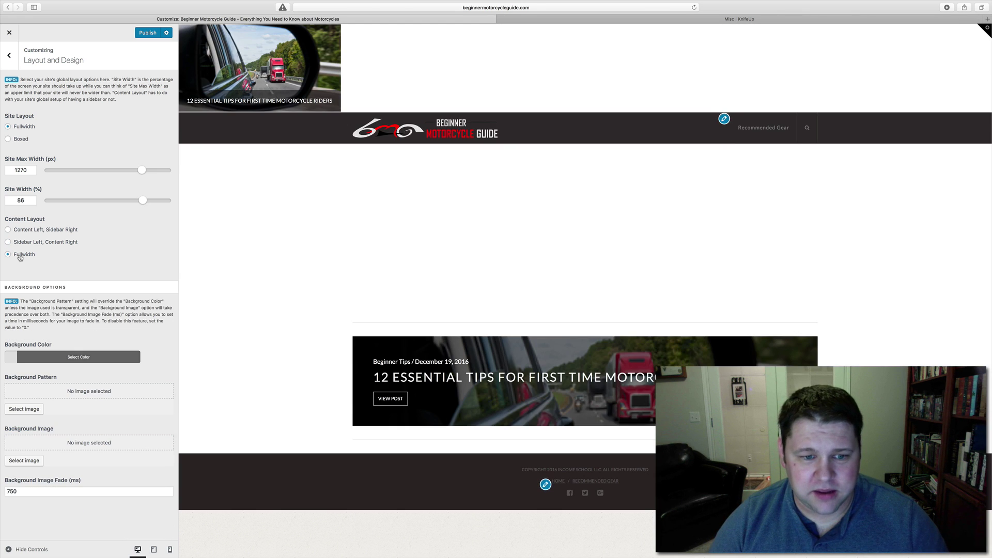
click(33, 234)
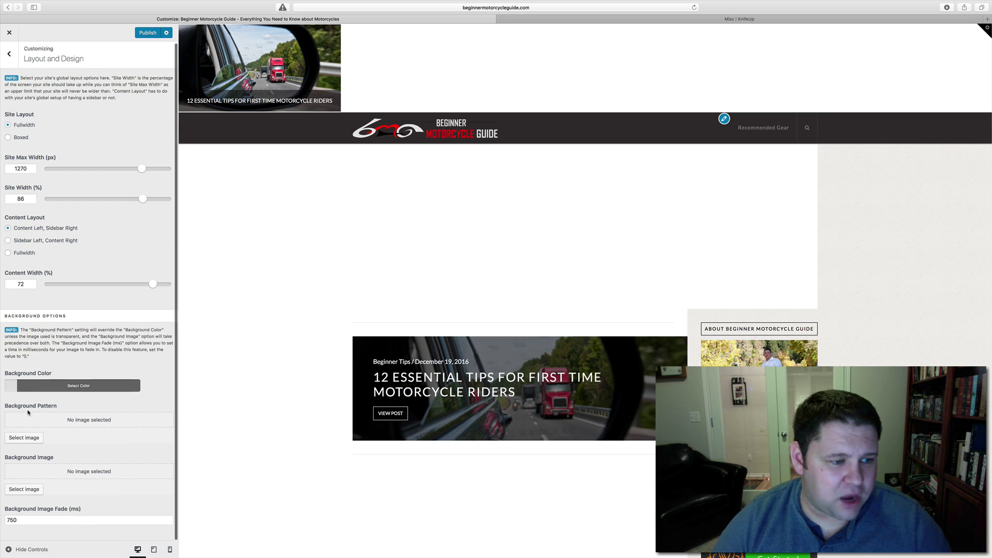
Set the site's background color to rgb(182, 5, 104), review the background image options, and leave the Layout and Design settings
click(119, 387)
click(132, 408)
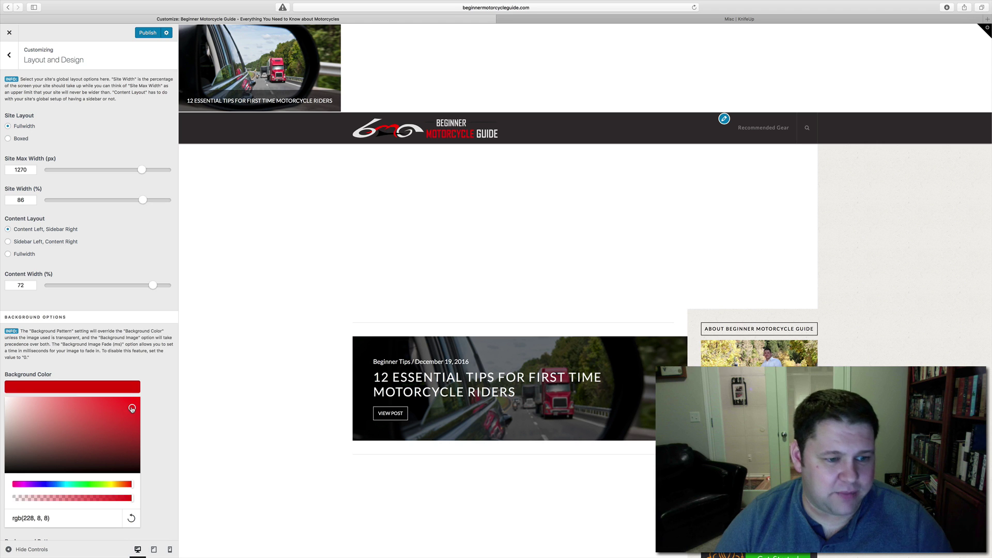
click(17, 484)
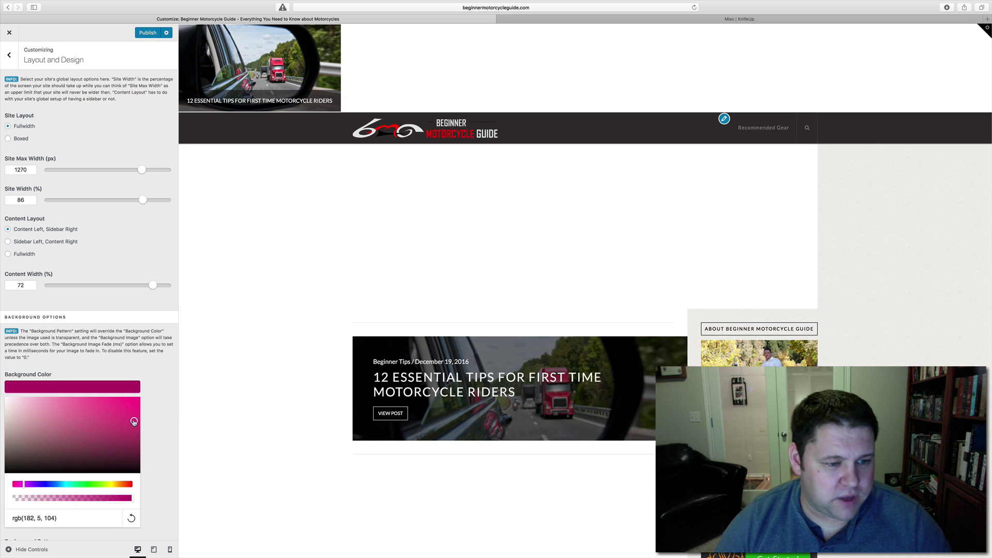
click(134, 421)
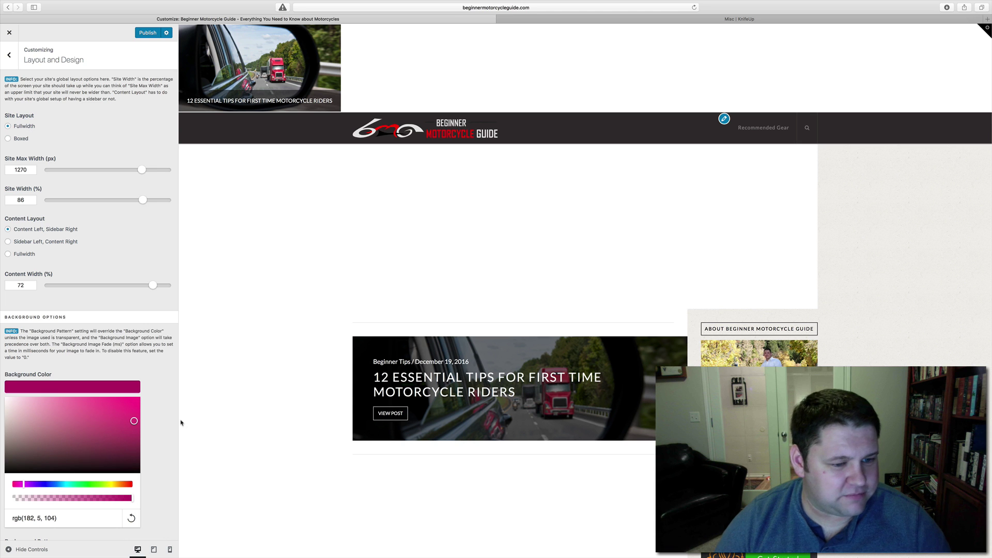
scroll(171, 422, down, 5)
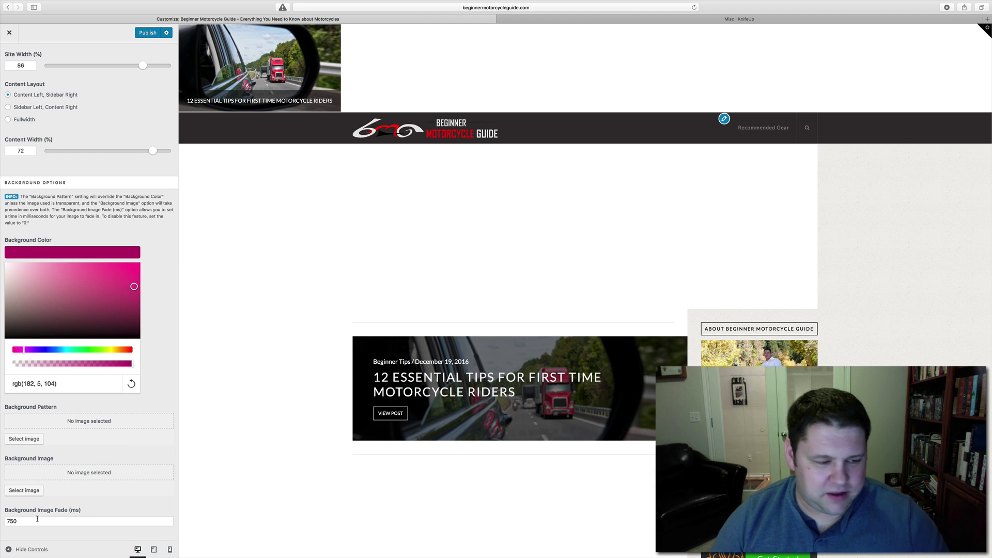
scroll(70, 476, up, 5)
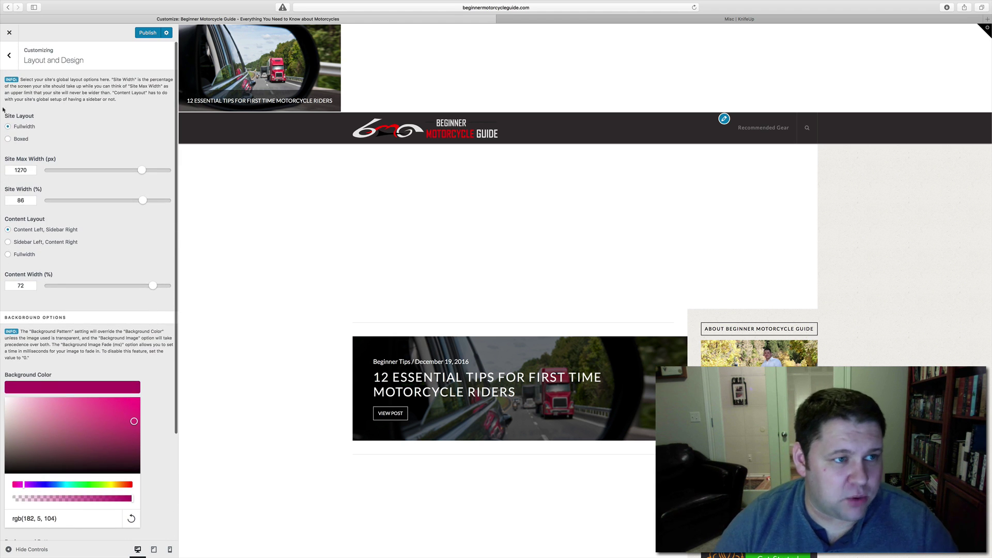
click(8, 58)
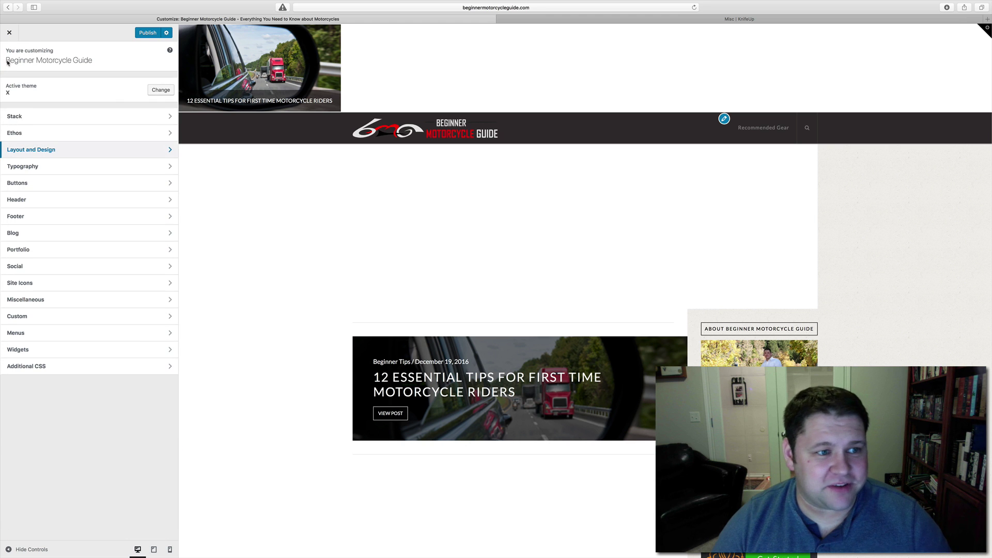
Examine the Typography settings for the root font sizes, Google Fonts subsets, body font color and body font weight
click(35, 168)
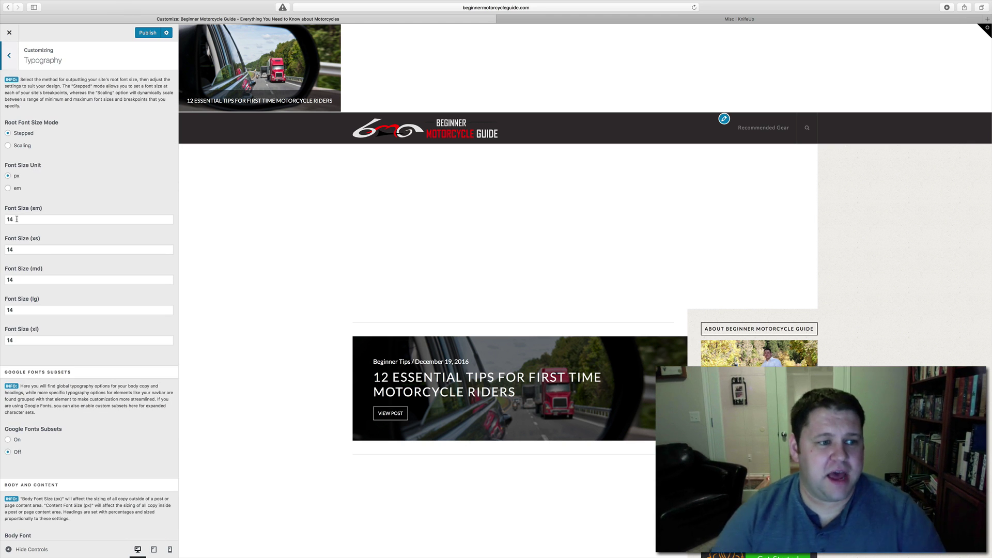
drag(17, 219, 3, 220)
click(78, 195)
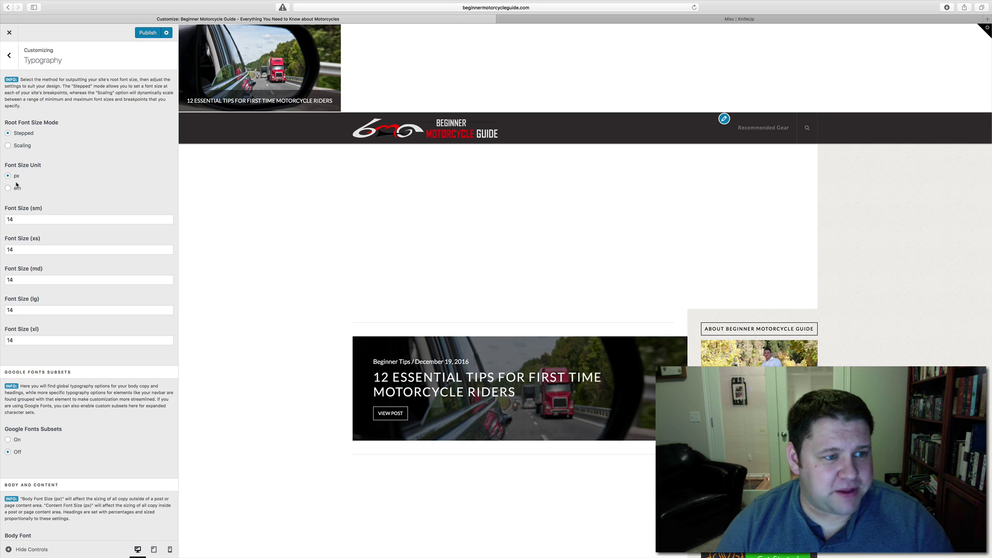
click(21, 219)
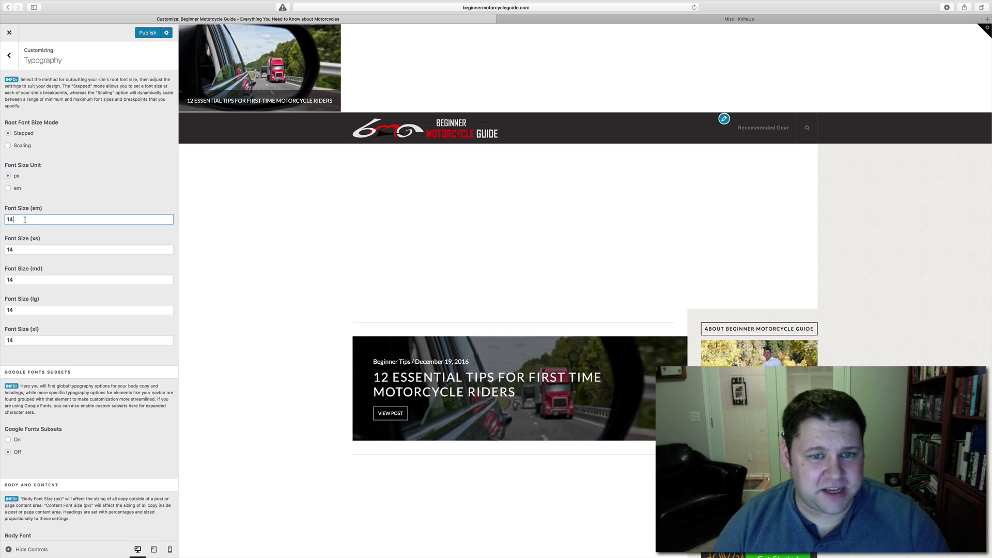
scroll(58, 257, down, 5)
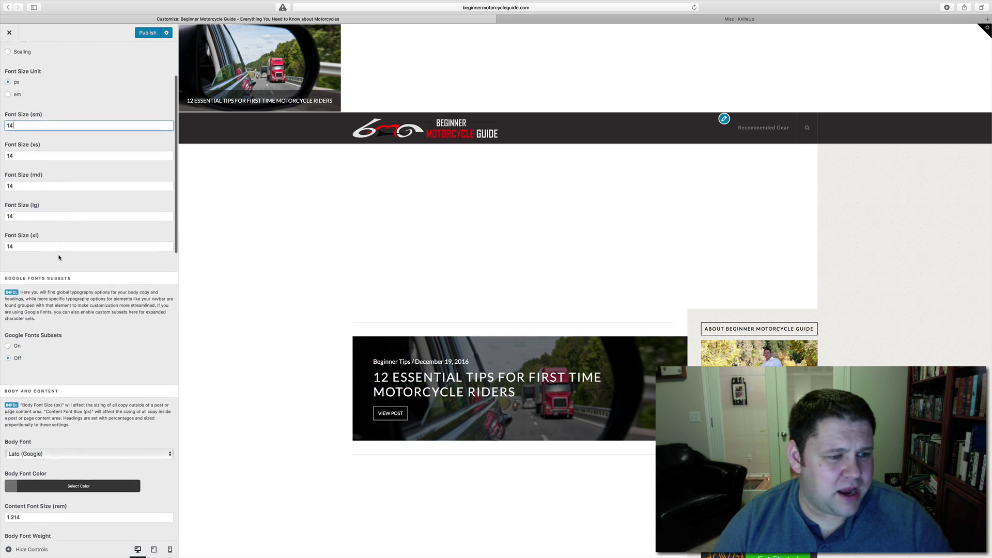
scroll(58, 256, down, 3)
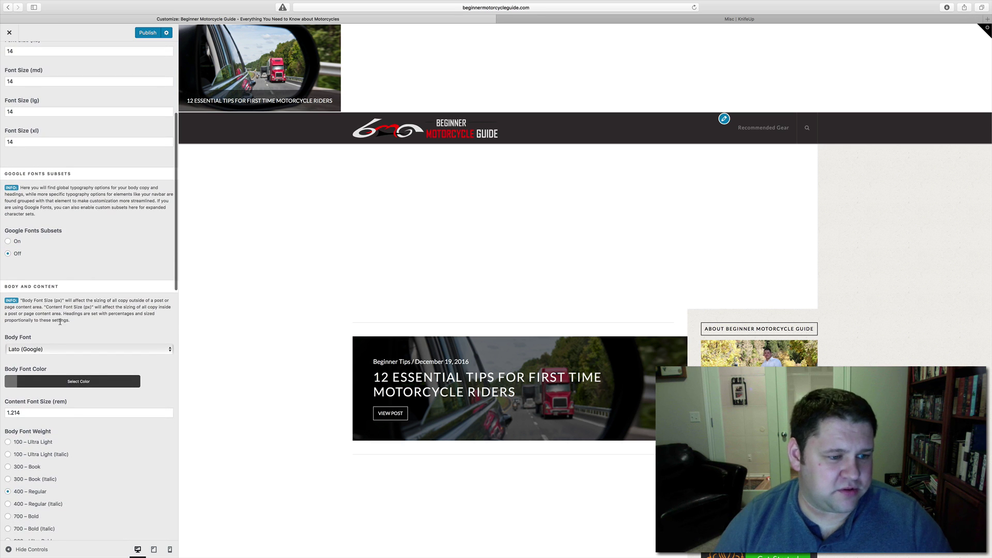
click(55, 383)
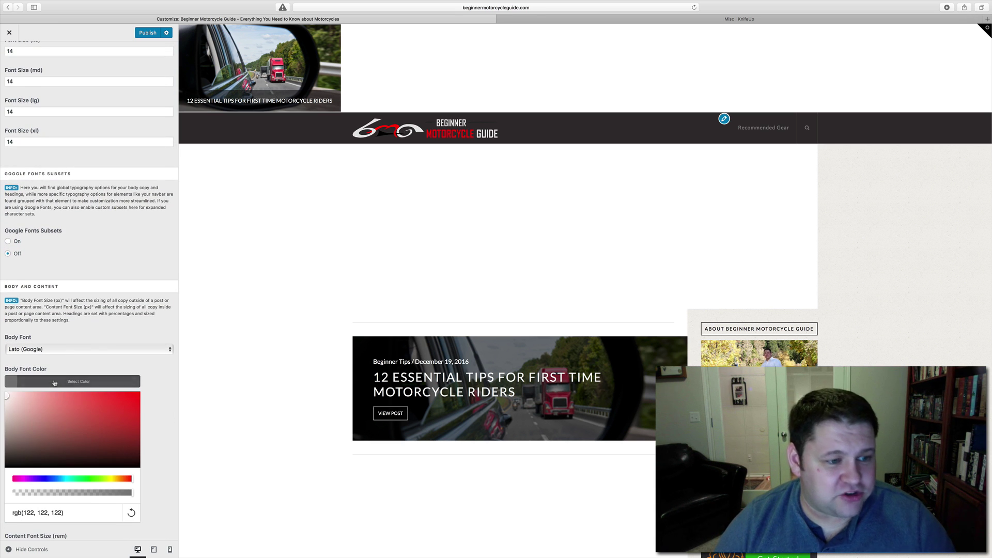
click(55, 383)
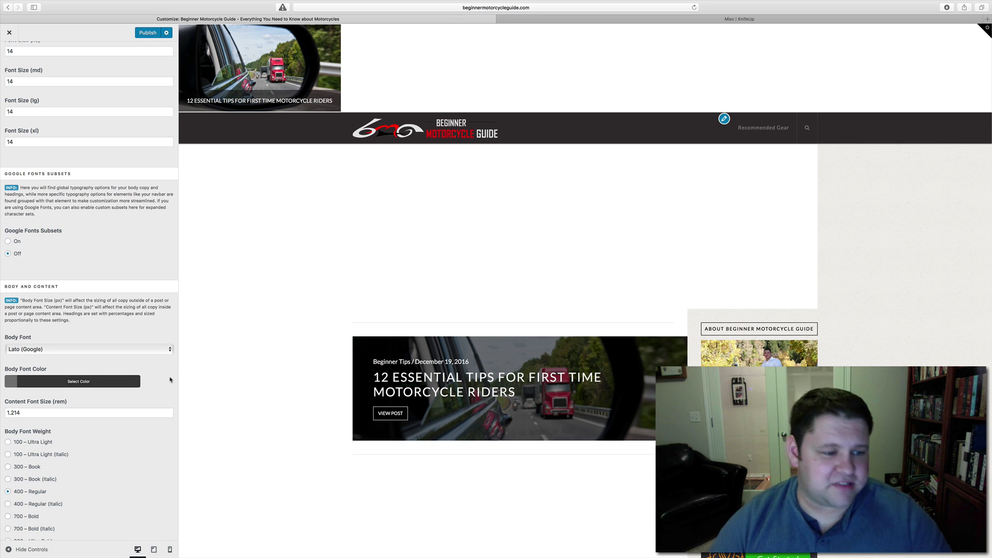
scroll(168, 381, down, 5)
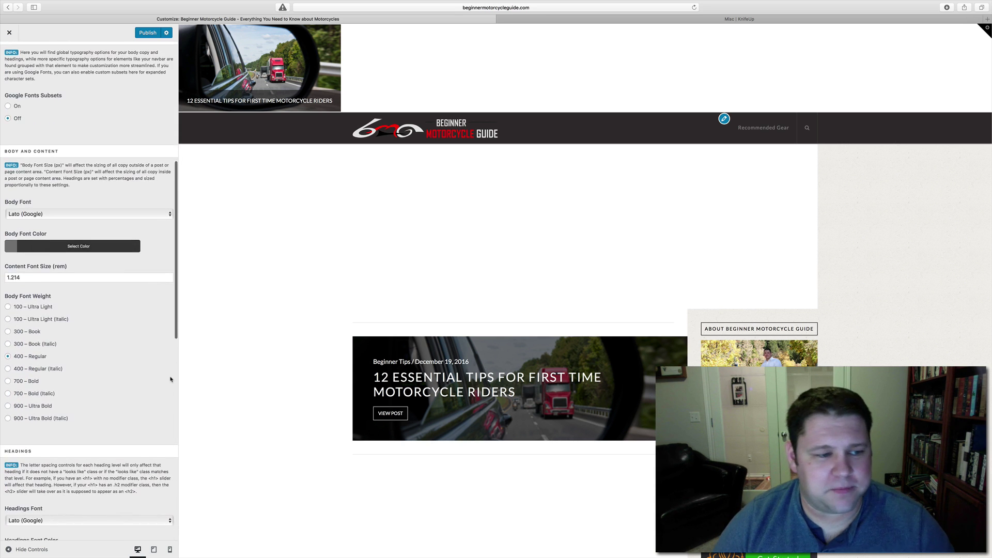
scroll(46, 358, down, 1)
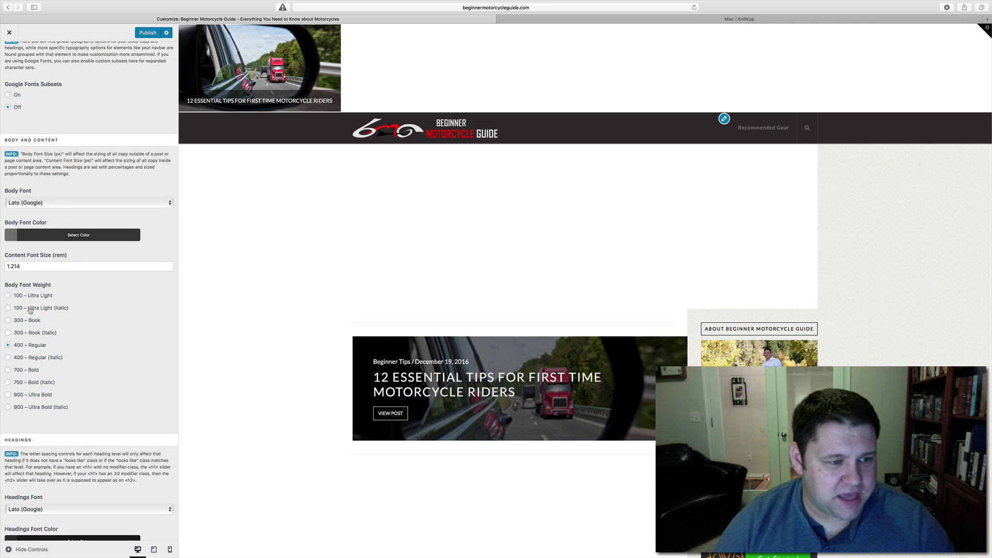
Preview the 12 Essential Tips post, try the 700 – Bold body font weight on it, and restore 400 – Regular
click(516, 389)
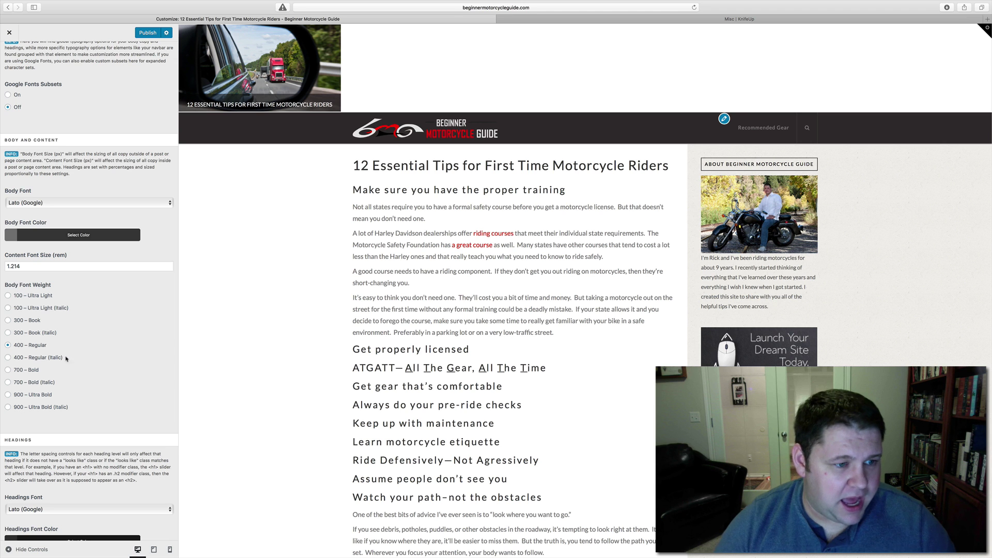
click(9, 370)
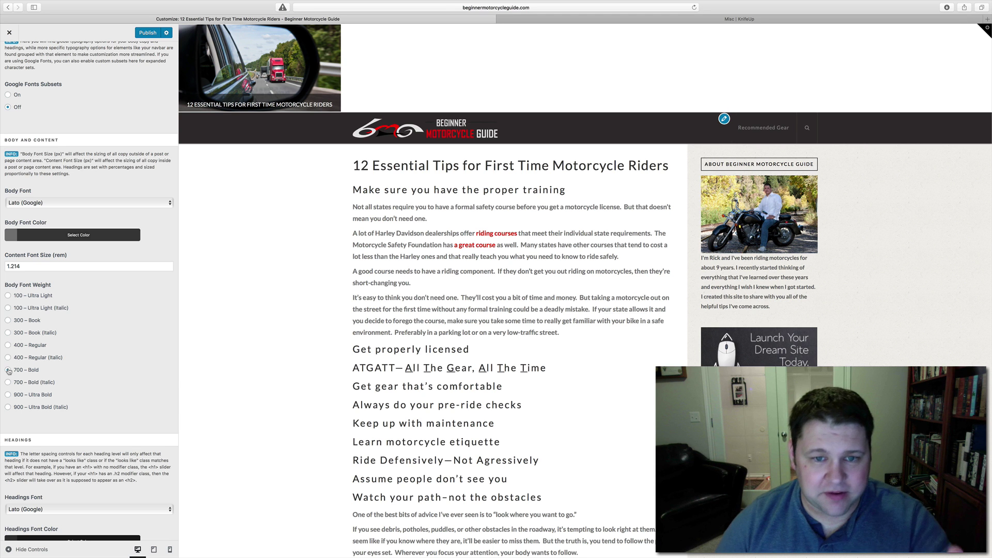
click(9, 345)
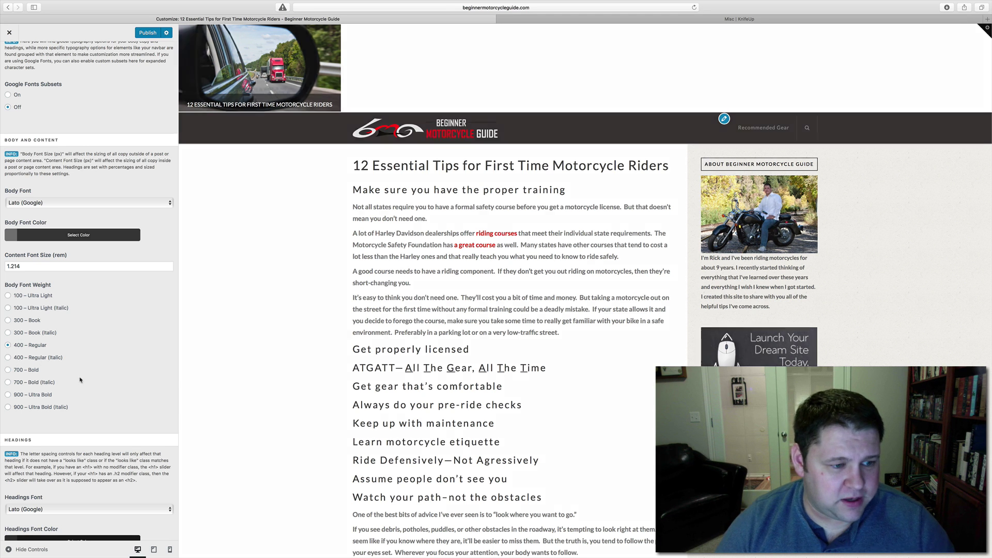
Try an h1 letter spacing of 0.04 em for the headings, and settle on 0.01 em
scroll(97, 385, down, 5)
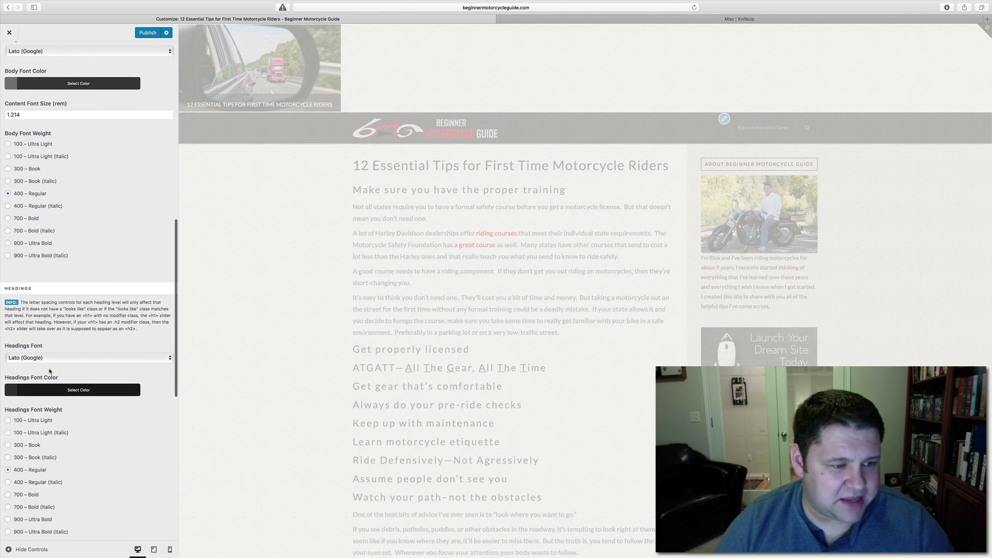
scroll(111, 427, down, 1)
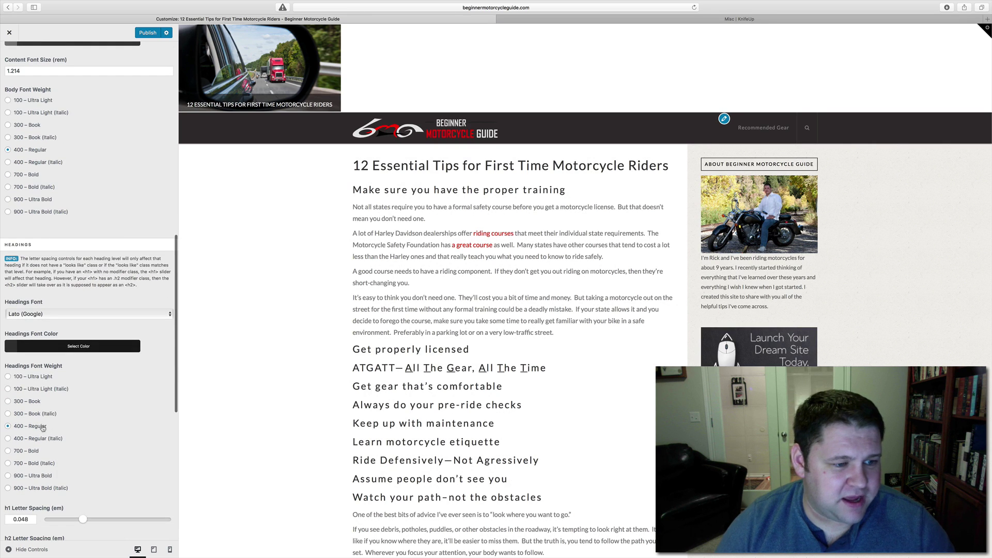
scroll(89, 429, down, 4)
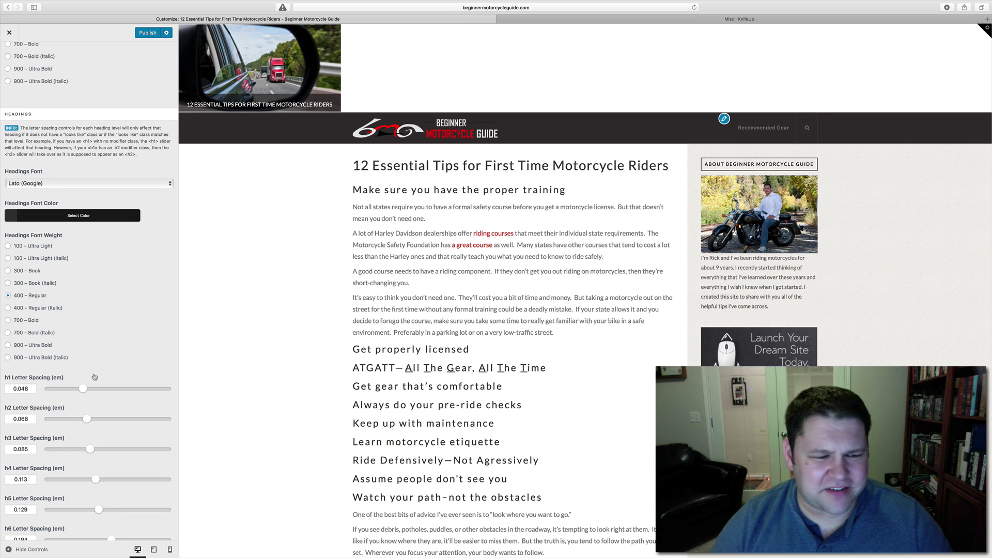
scroll(76, 398, down, 1)
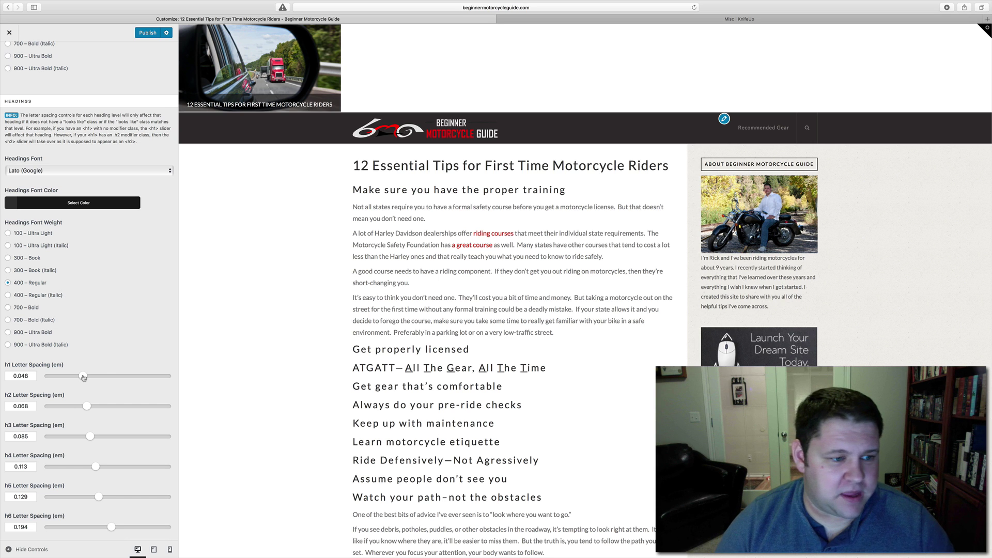
scroll(78, 373, down, 1)
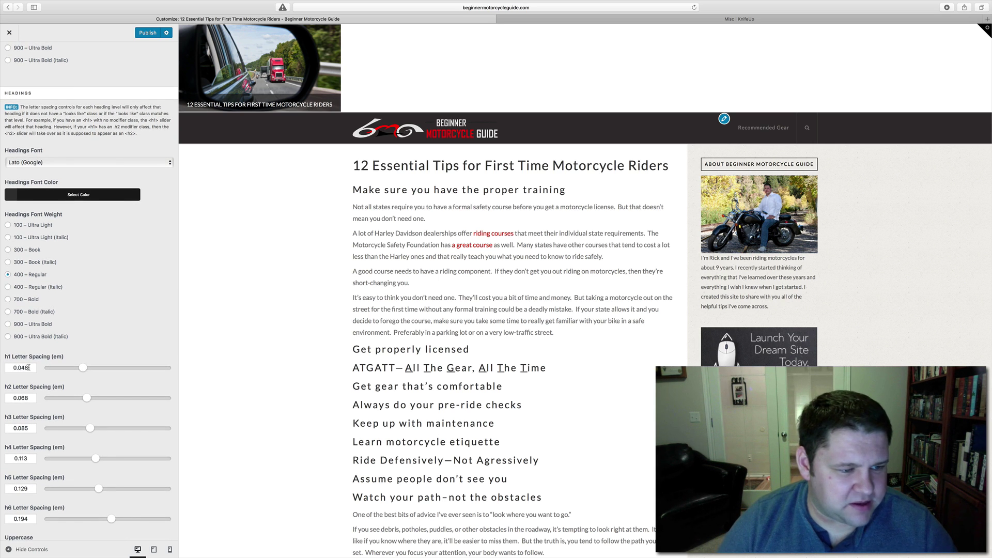
drag(29, 368, 23, 367)
text(4)
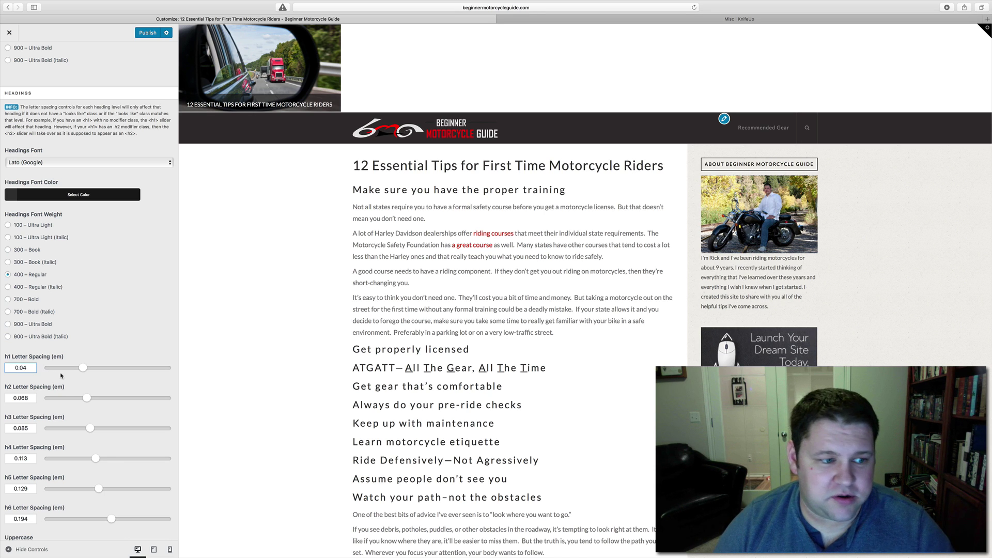
click(46, 383)
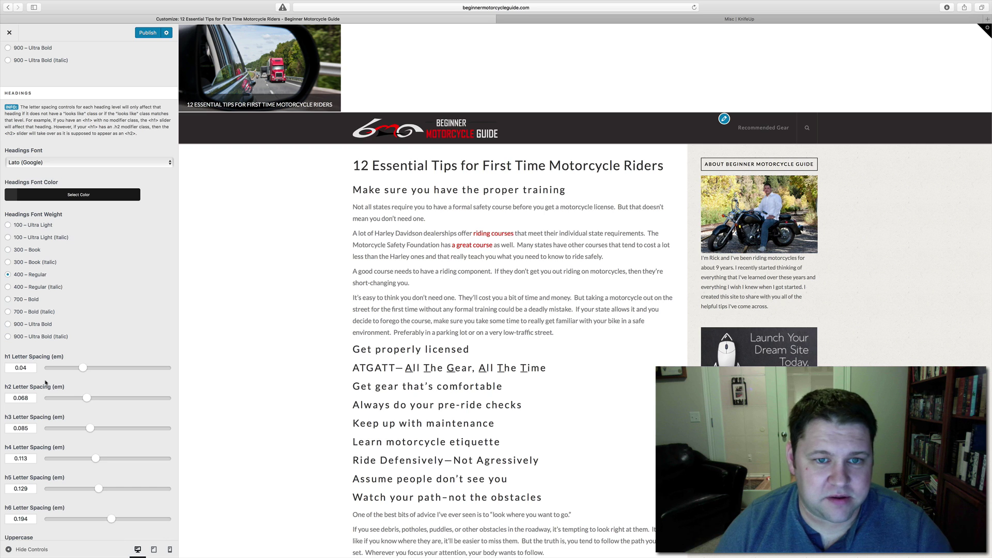
click(23, 369)
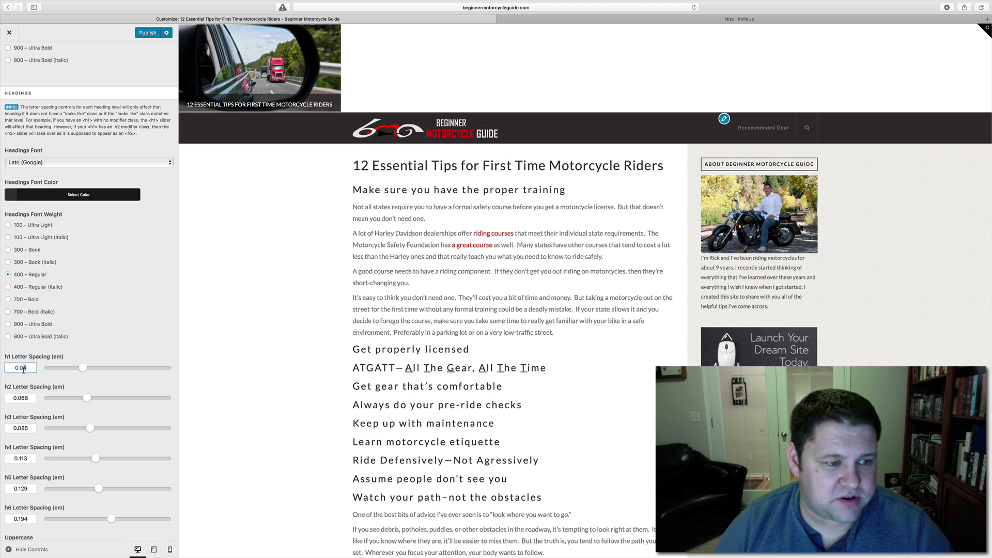
text(1)
click(42, 377)
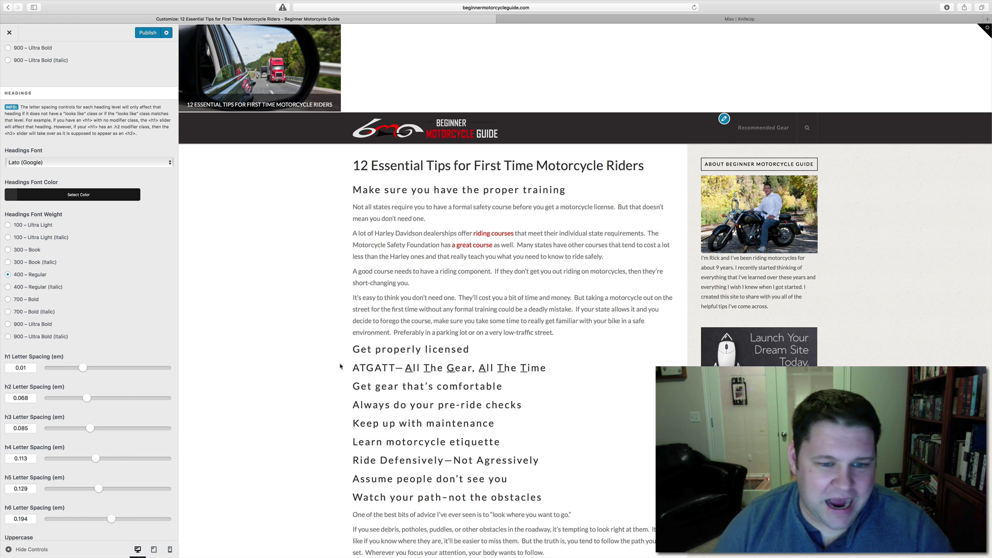
Try an h3 letter spacing of 0.04 em for the headings, and settle on 0.02 em
click(23, 427)
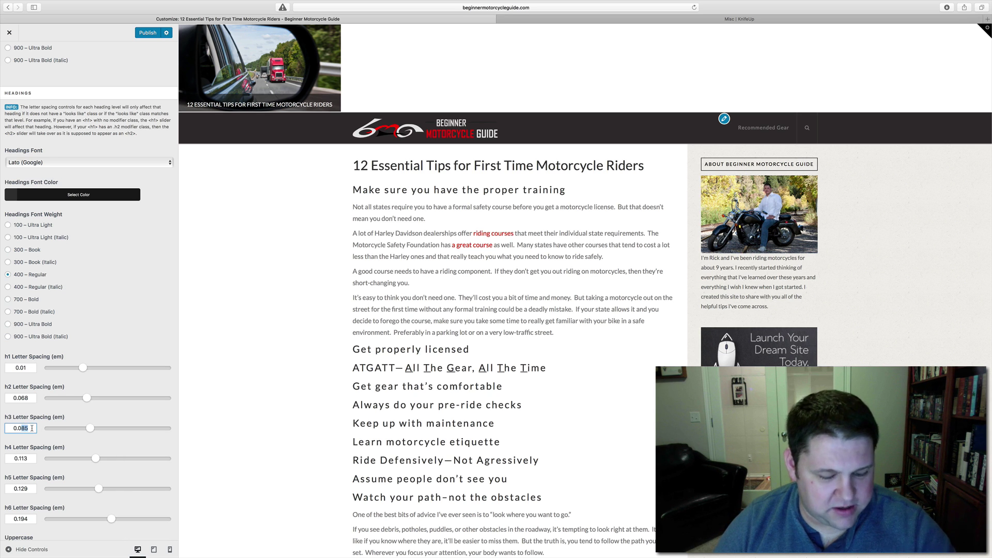
key(BackSpace)
key(BackSpace)
key(BackSpace)
key(BackSpace)
key(BackSpace)
text(0.04)
click(80, 424)
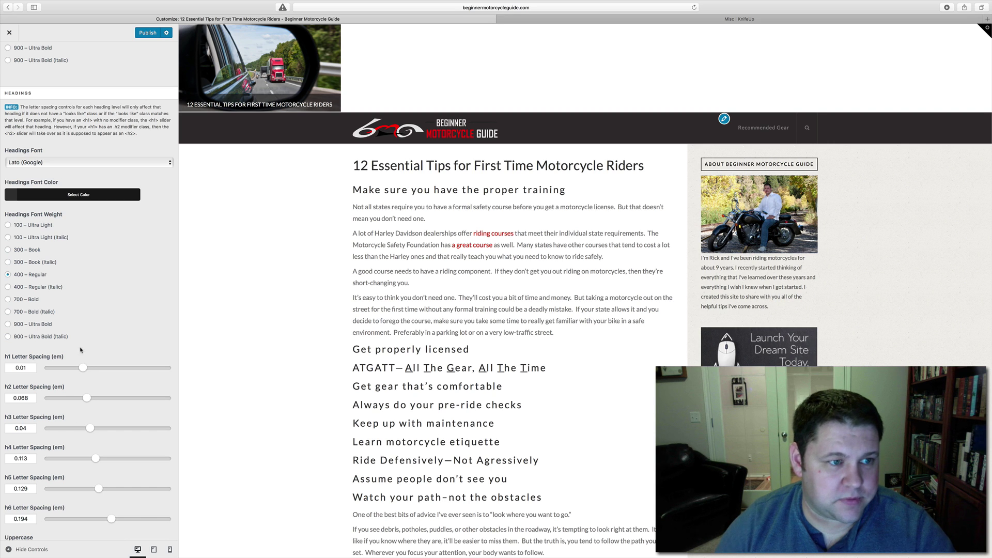
click(25, 427)
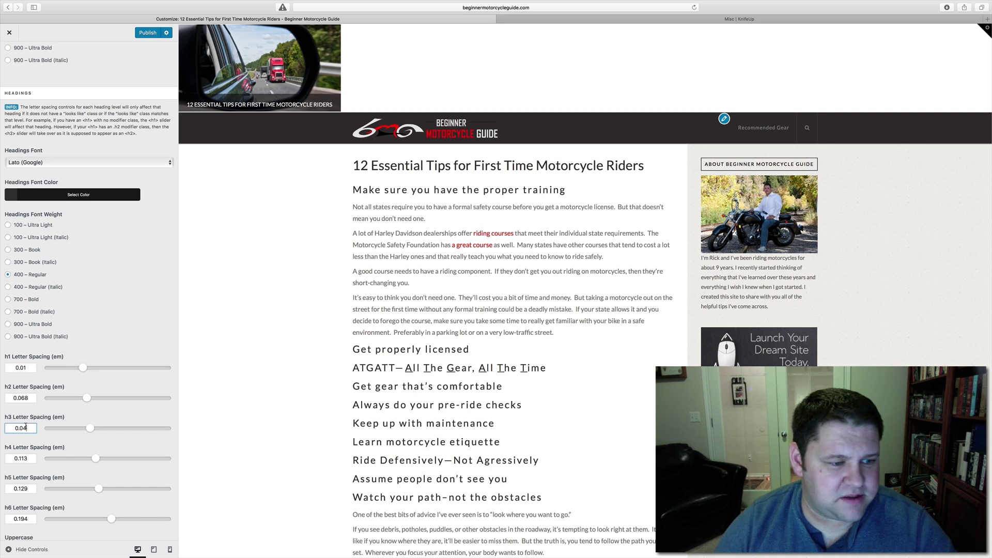
key(BackSpace)
text(2)
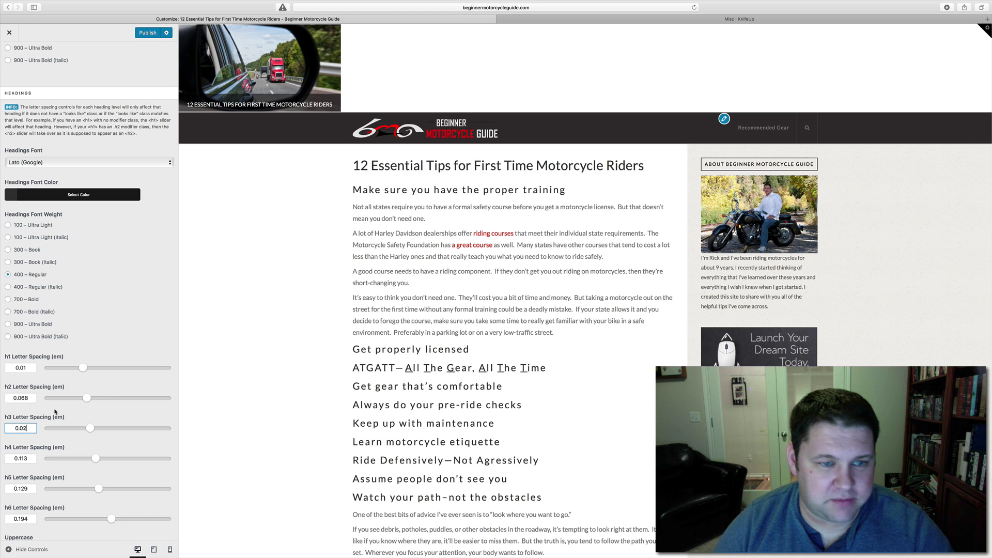
Set the h2 letter spacing to 0.02 em and the h4 letter spacing to 0.03 em
click(23, 398)
key(BackSpace)
key(BackSpace)
text(2)
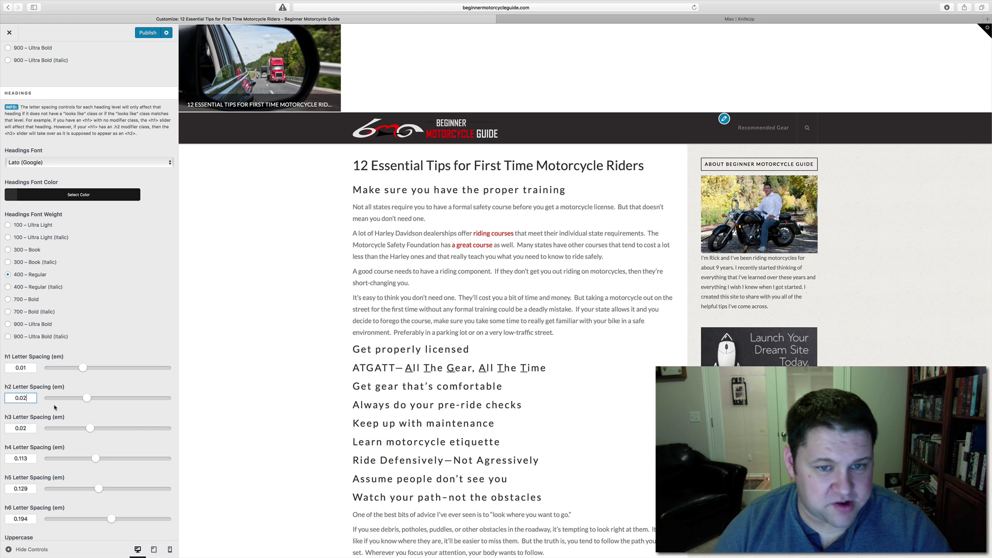
click(64, 412)
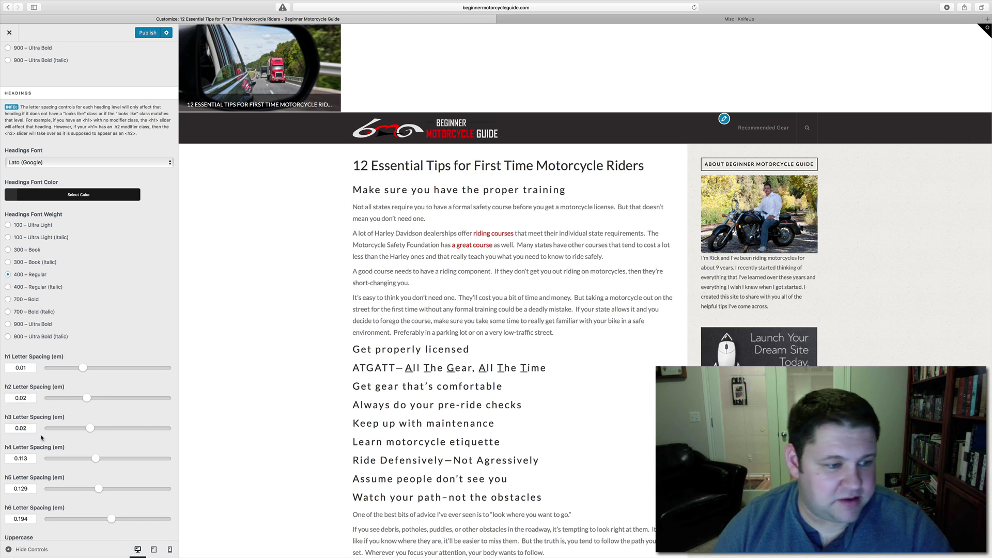
drag(30, 457, 21, 458)
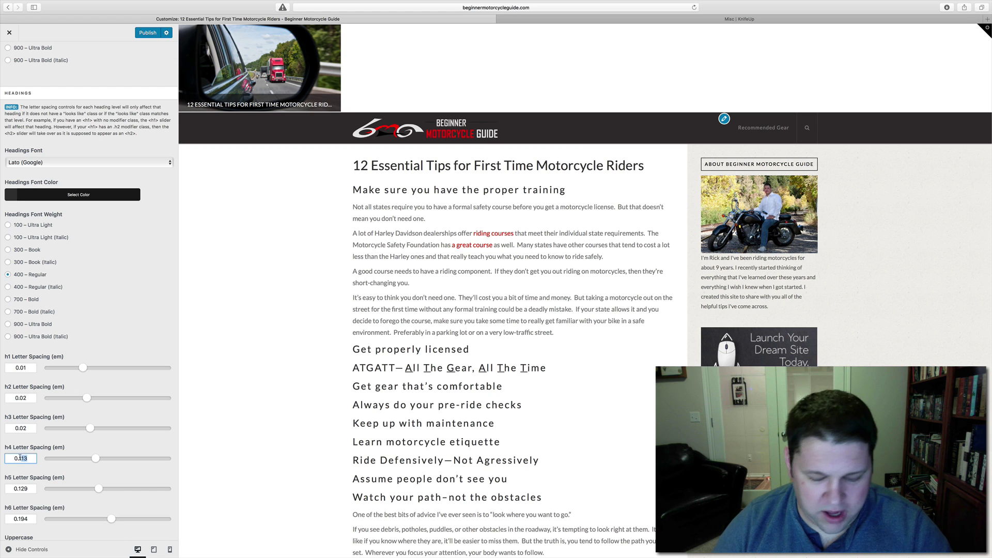
text(03)
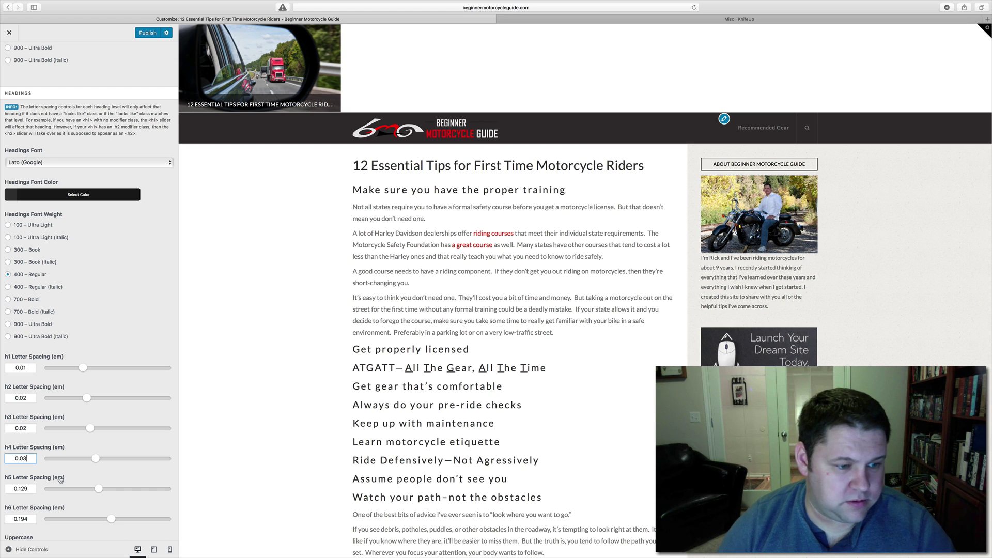
click(70, 471)
Try h5 letter spacings of 0.01 em and 0.001 em, and settle on 0.08 em
drag(29, 489, 20, 489)
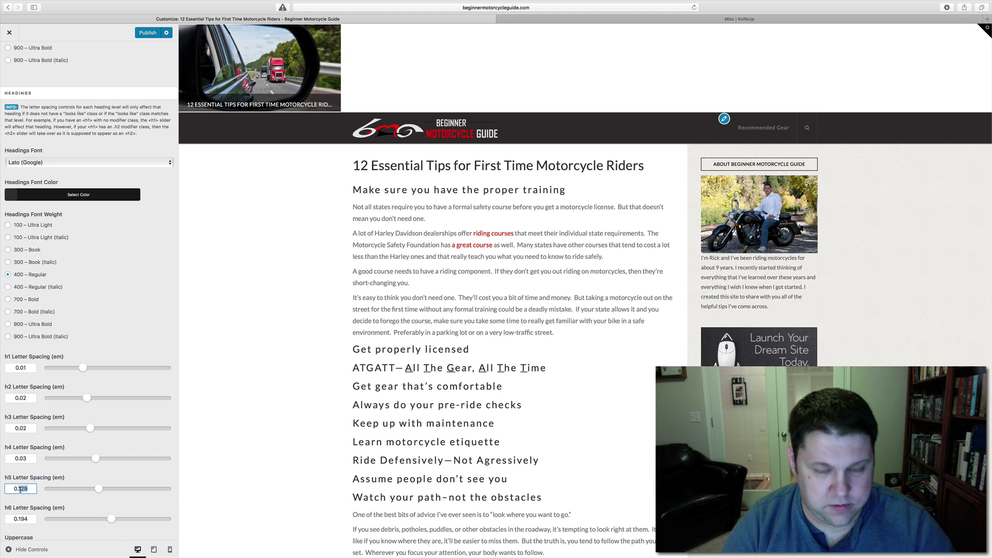
text(01)
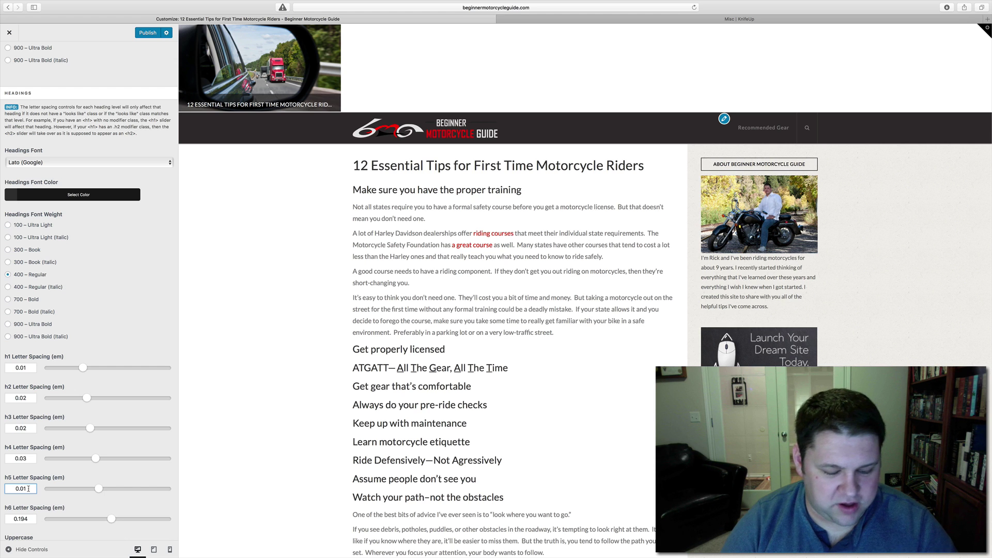
key(BackSpace)
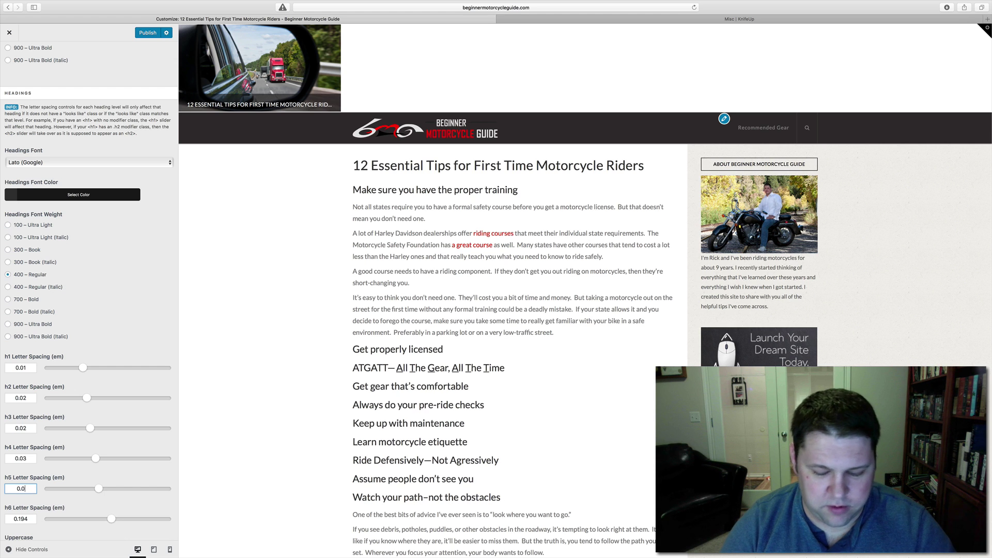
text(01)
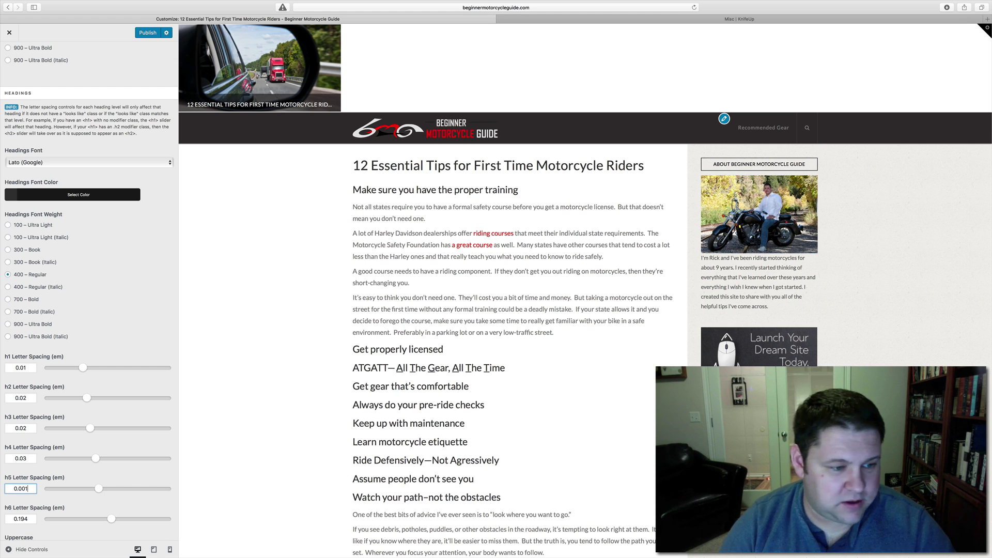
key(BackSpace)
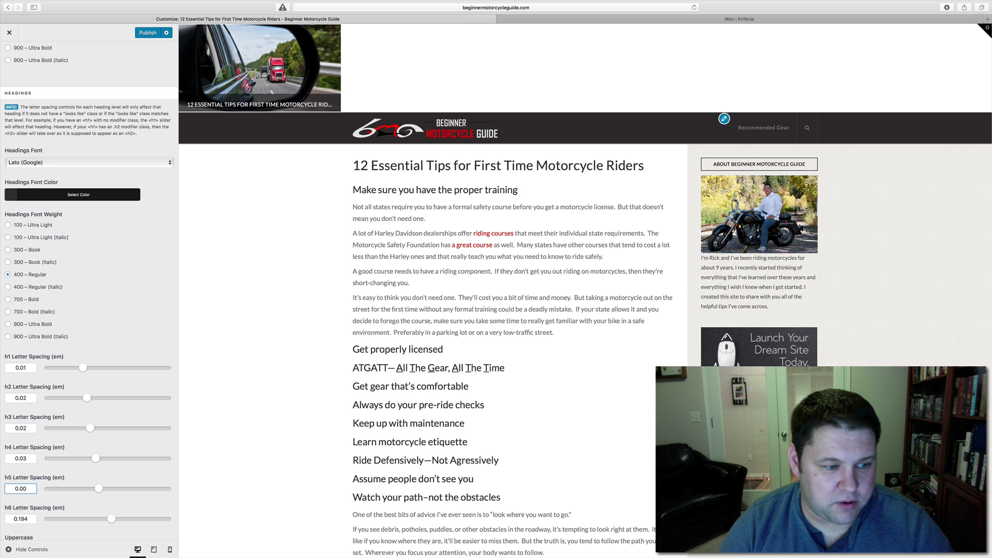
key(BackSpace)
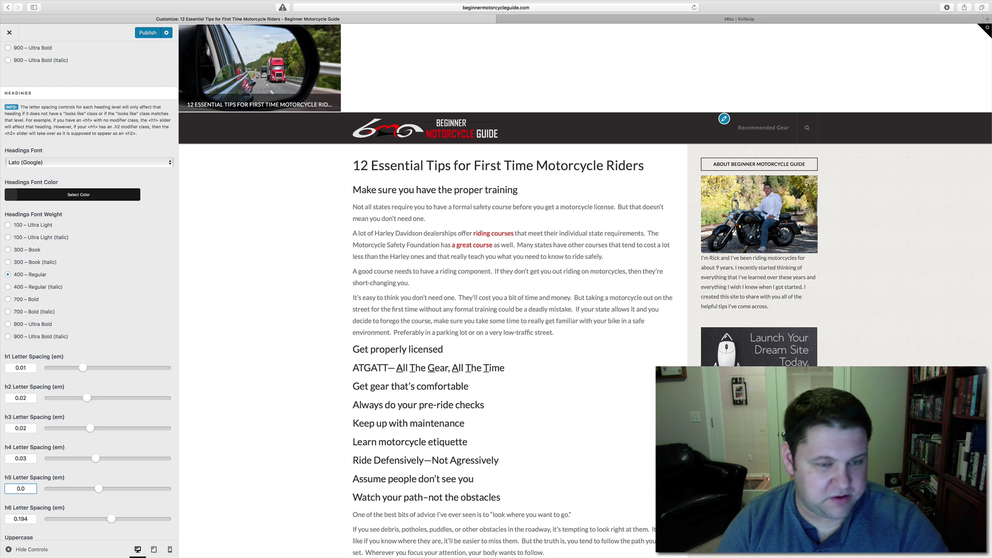
text(8)
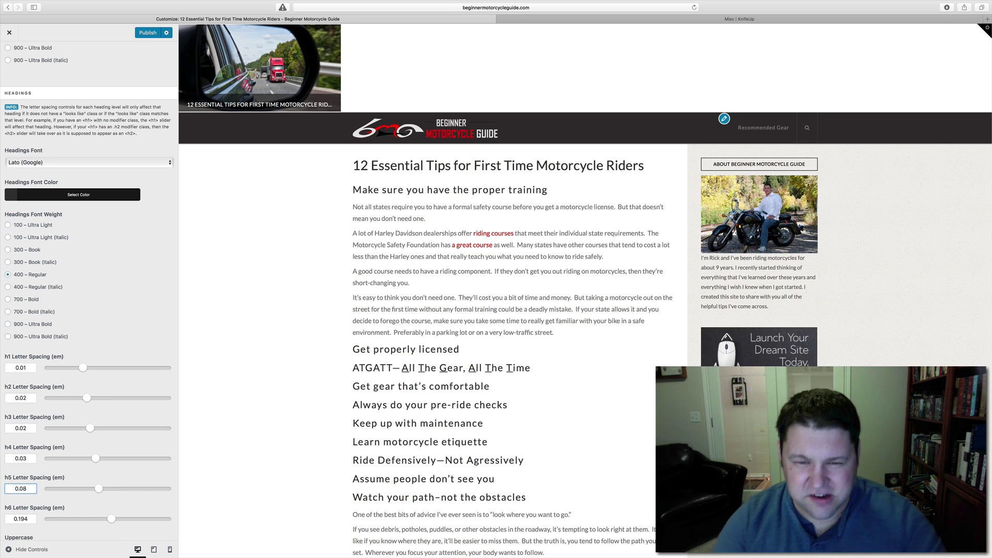
click(173, 441)
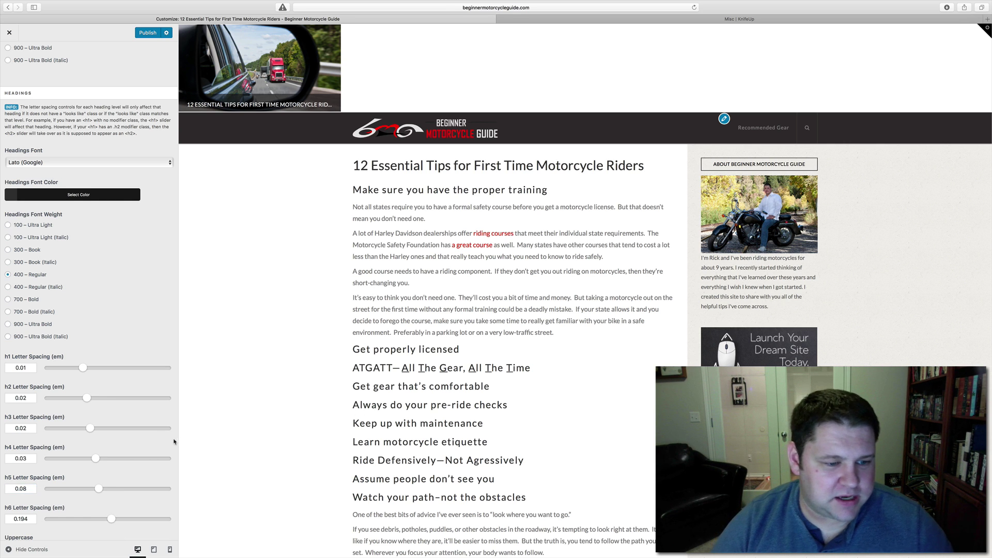
Turn on uppercase for the headings, and leave the Typography settings
scroll(157, 462, down, 5)
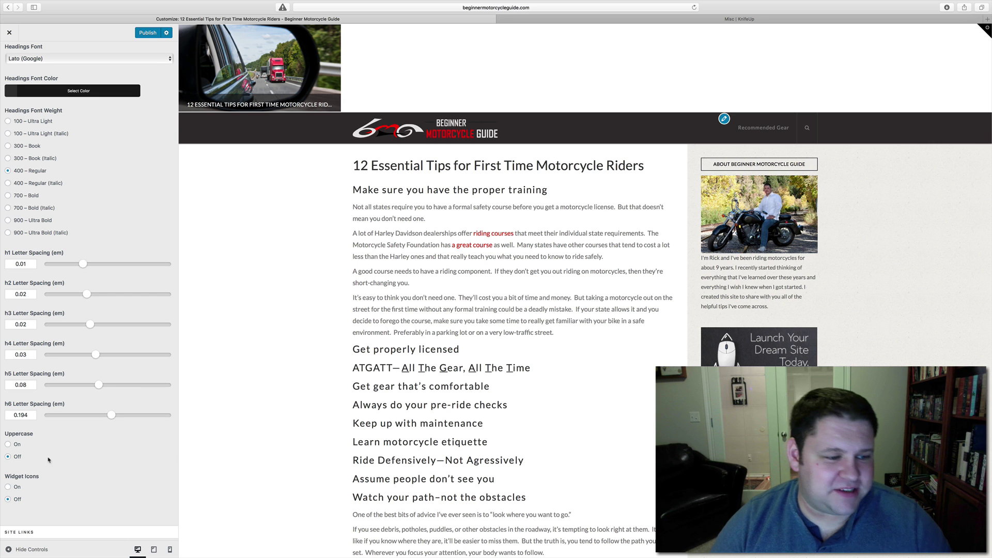
click(8, 445)
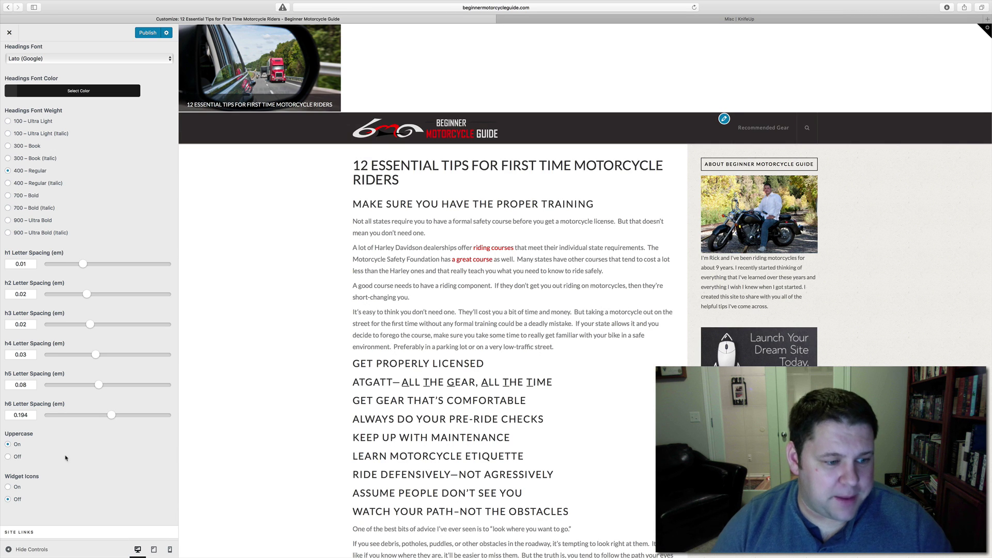
scroll(66, 457, down, 4)
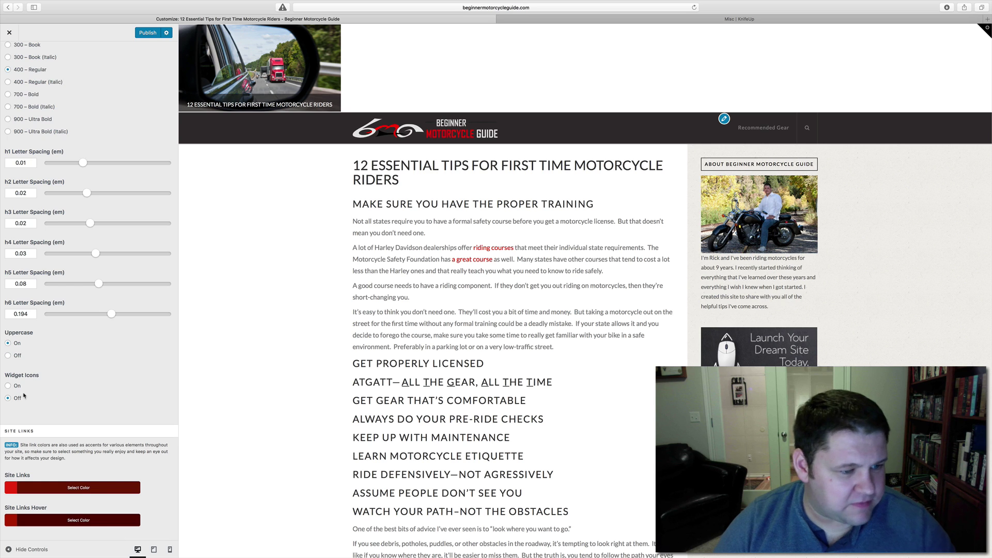
scroll(28, 439, down, 2)
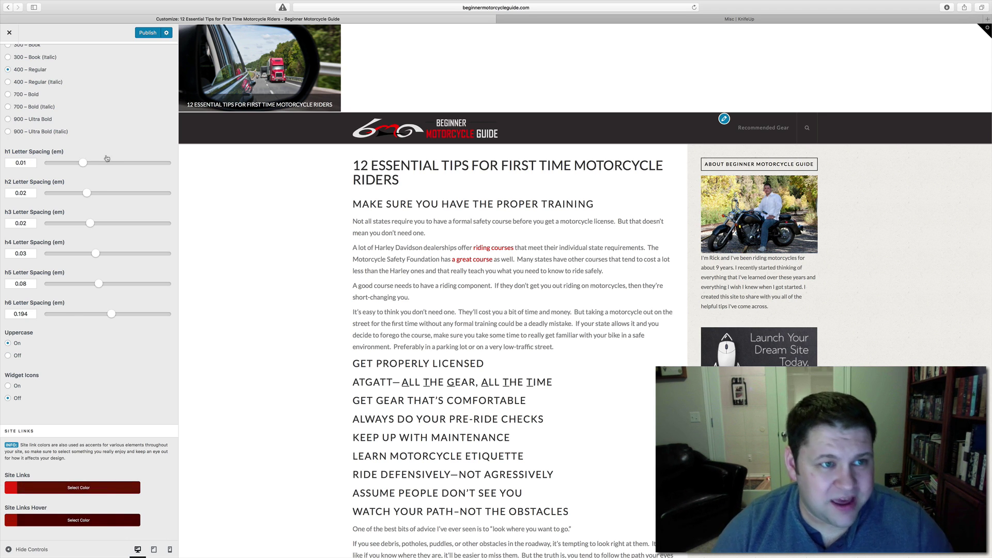
scroll(107, 165, up, 5)
scroll(107, 165, up, 5)
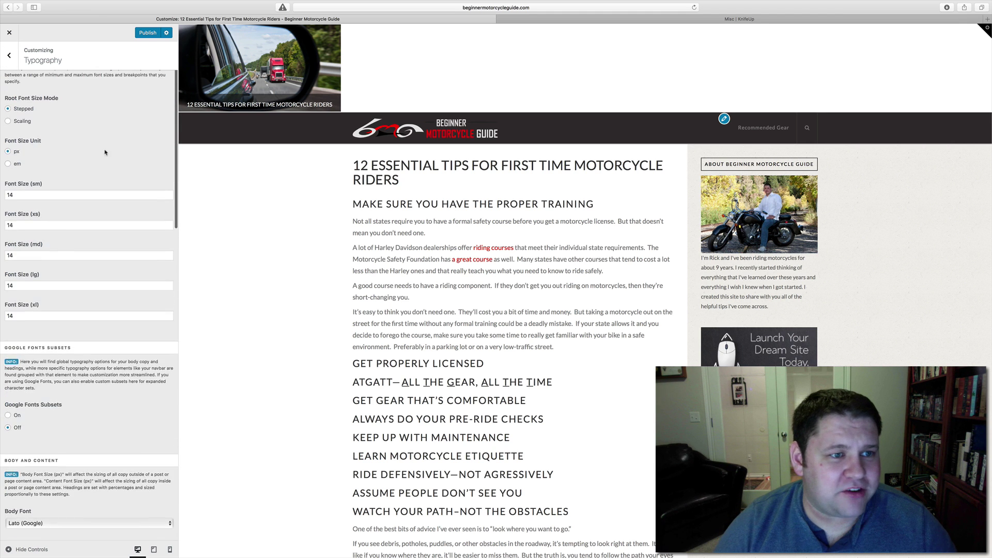
click(10, 57)
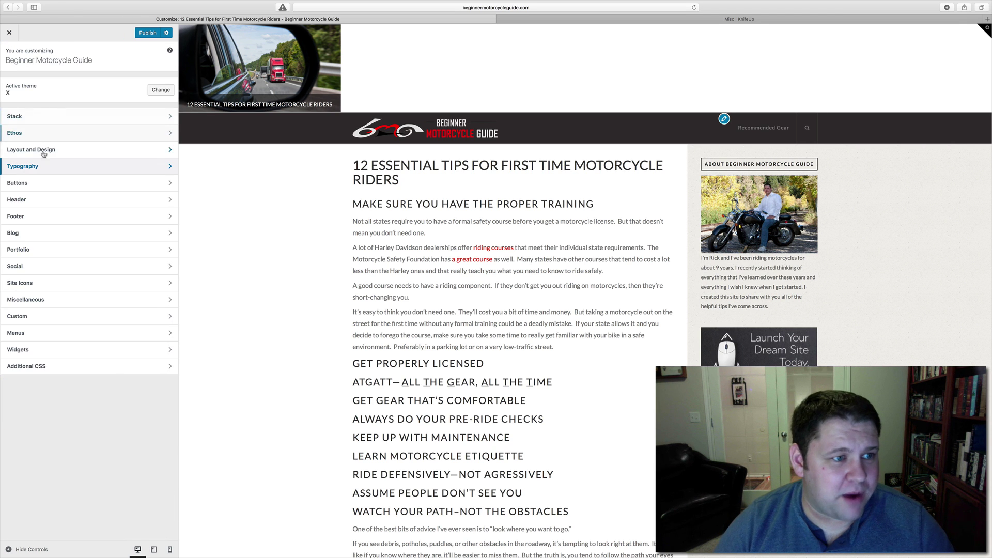
Try the 3D button style on the comment form's Submit button, restore Transparent, and leave the Buttons settings
click(34, 184)
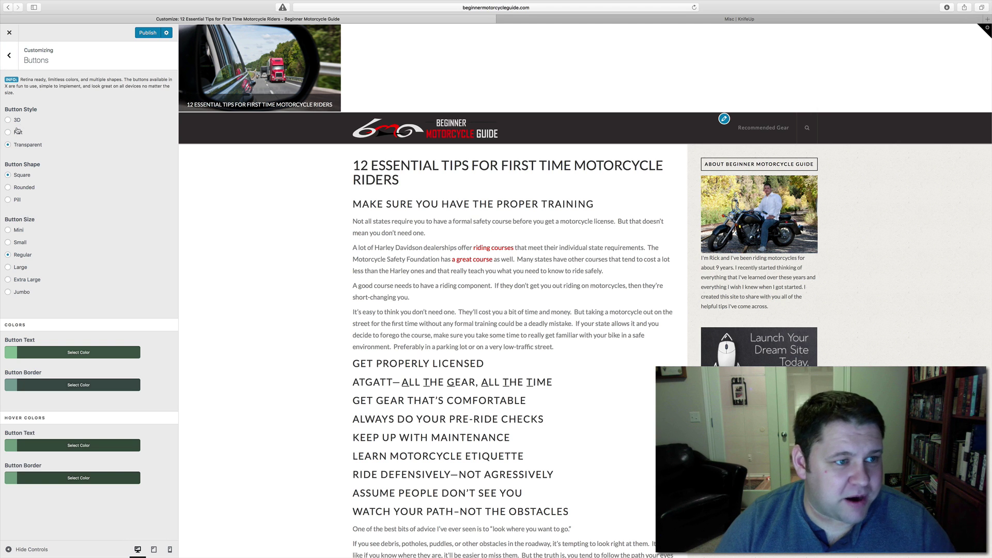
scroll(402, 356, down, 15)
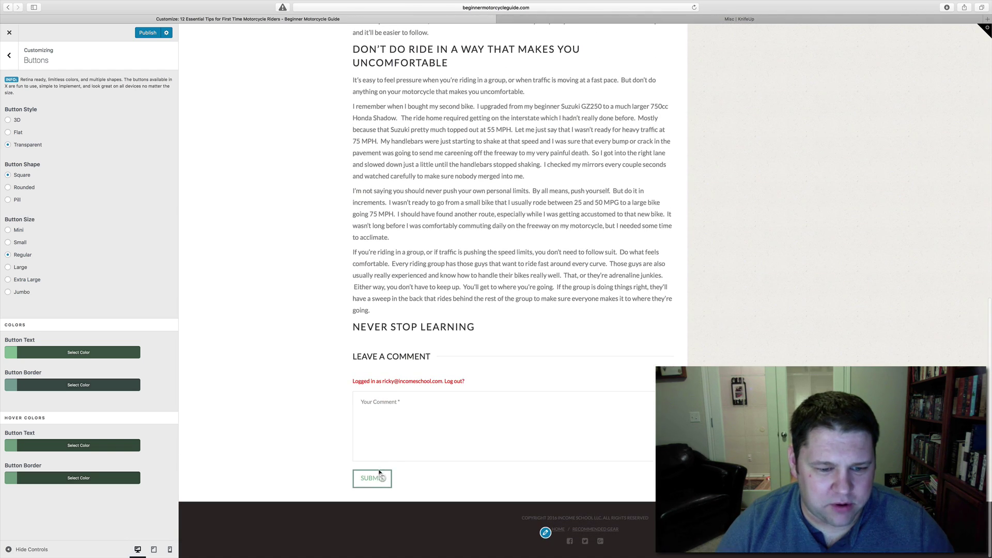
click(8, 120)
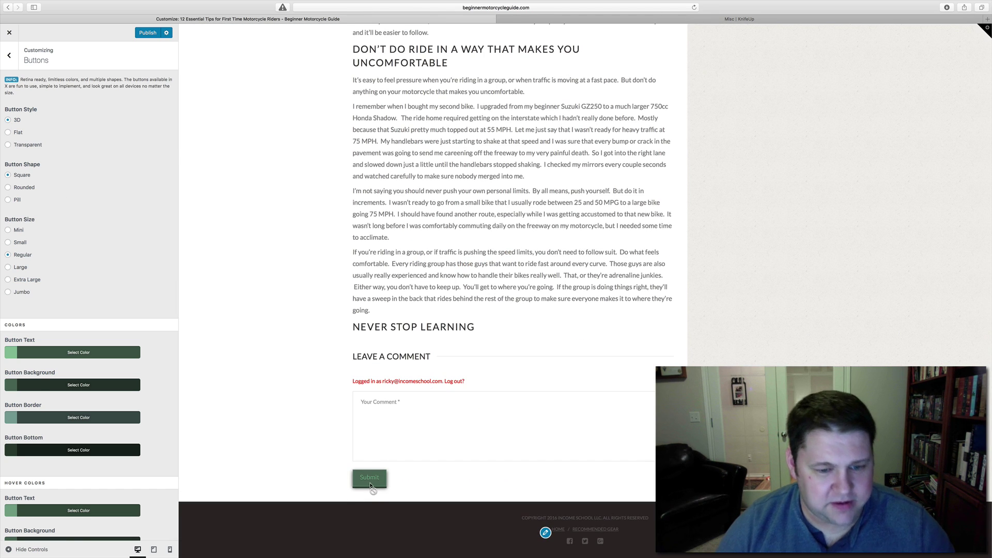
click(8, 145)
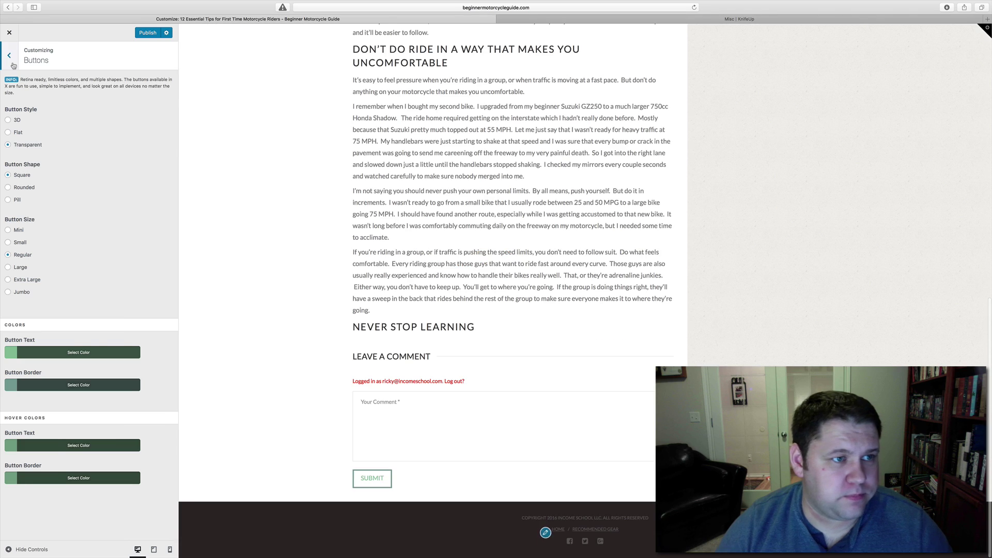
click(12, 63)
Open the Header settings of the site
click(21, 200)
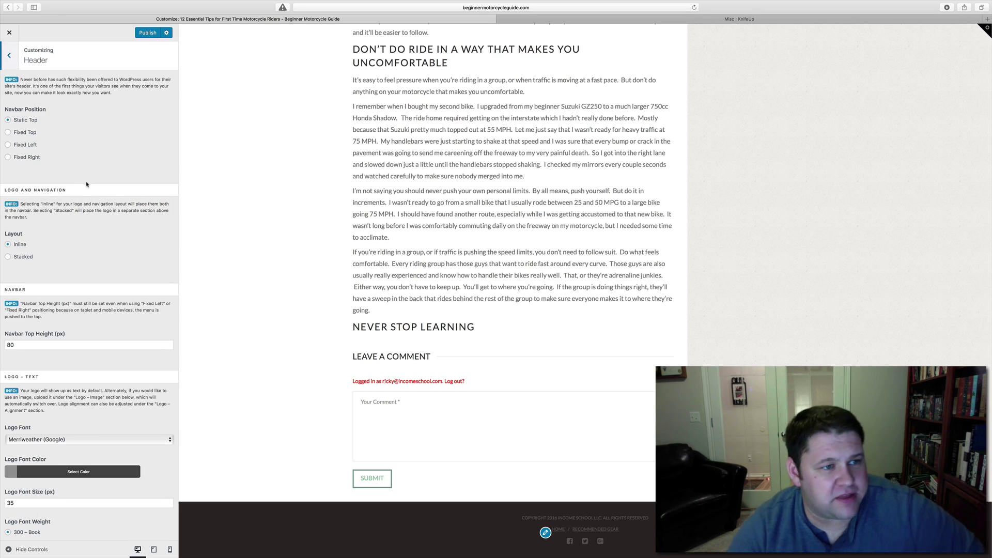
scroll(388, 179, up, 7)
scroll(388, 179, up, 5)
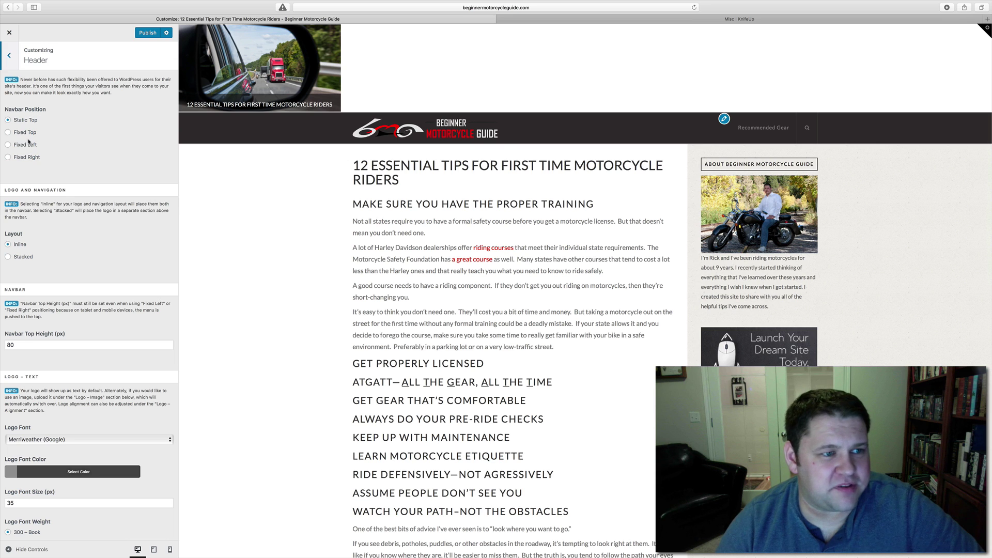
Try the Stacked layout for the header's logo and navigation, and restore Inline
click(18, 258)
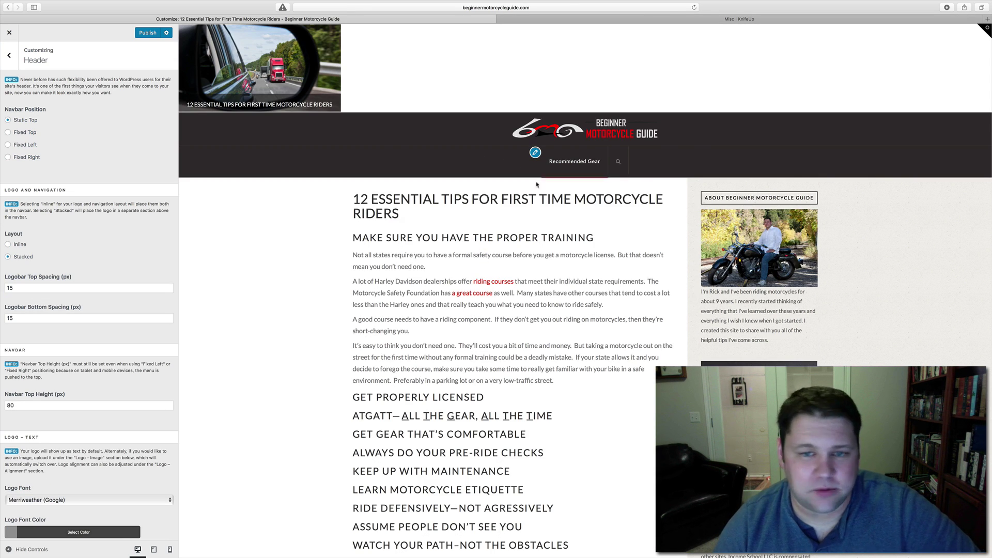
click(9, 245)
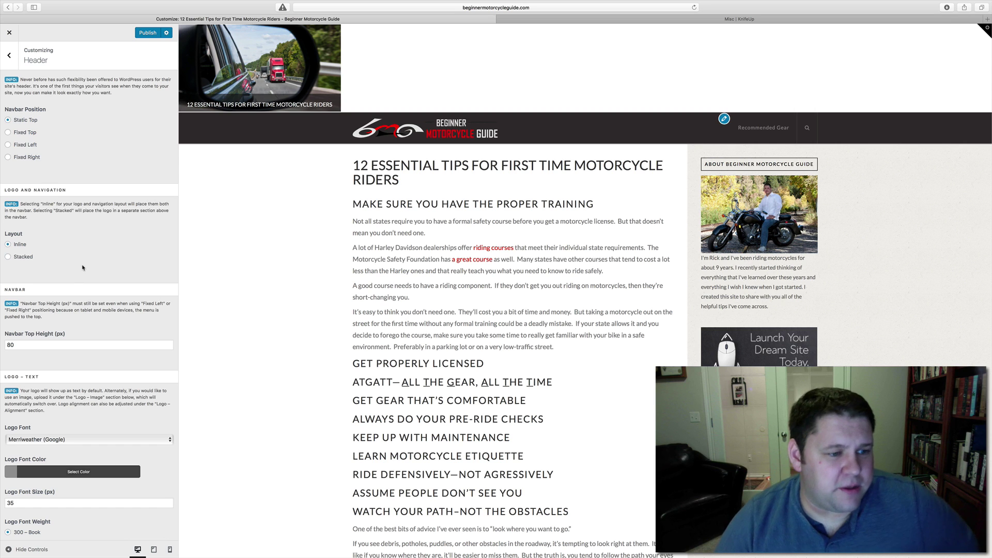
scroll(79, 261, down, 2)
scroll(82, 267, down, 1)
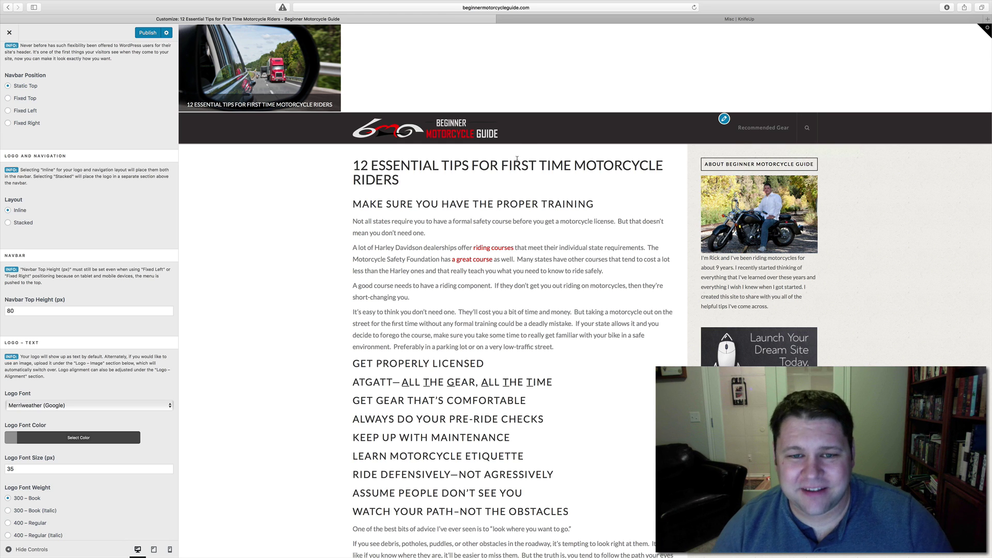
drag(355, 167, 417, 180)
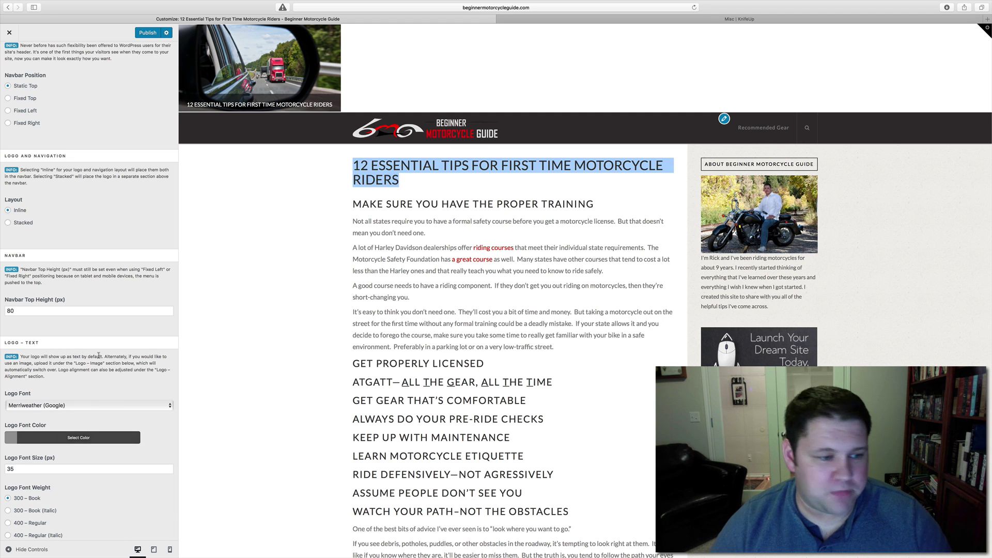
Set the width of the uploaded header logo image to 1200 px
scroll(98, 355, down, 8)
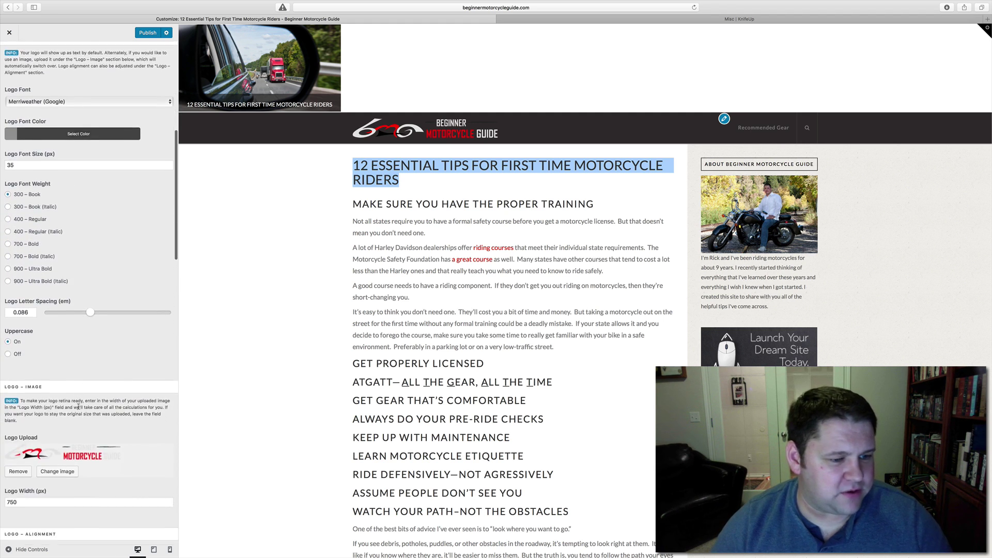
scroll(79, 407, down, 1)
drag(19, 455, 2, 455)
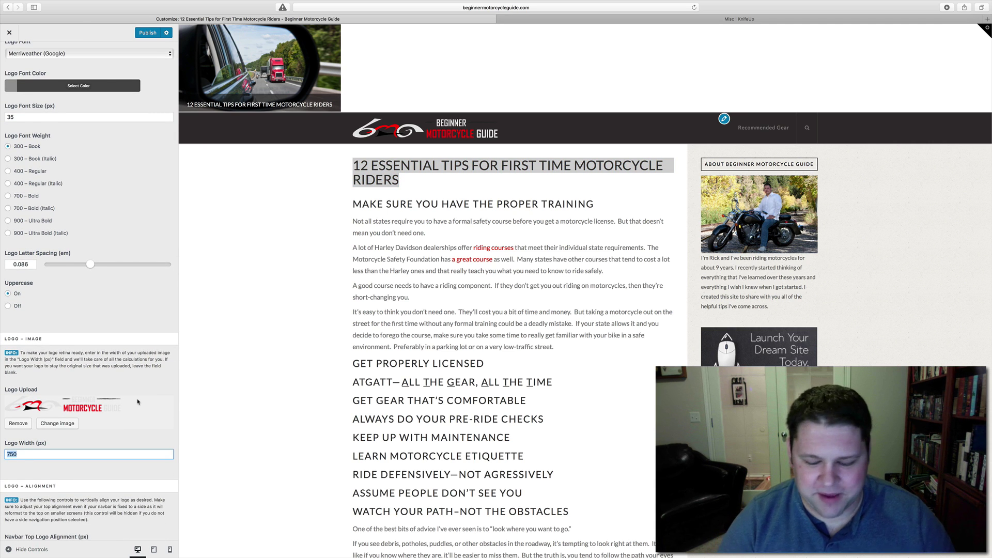
text(1200)
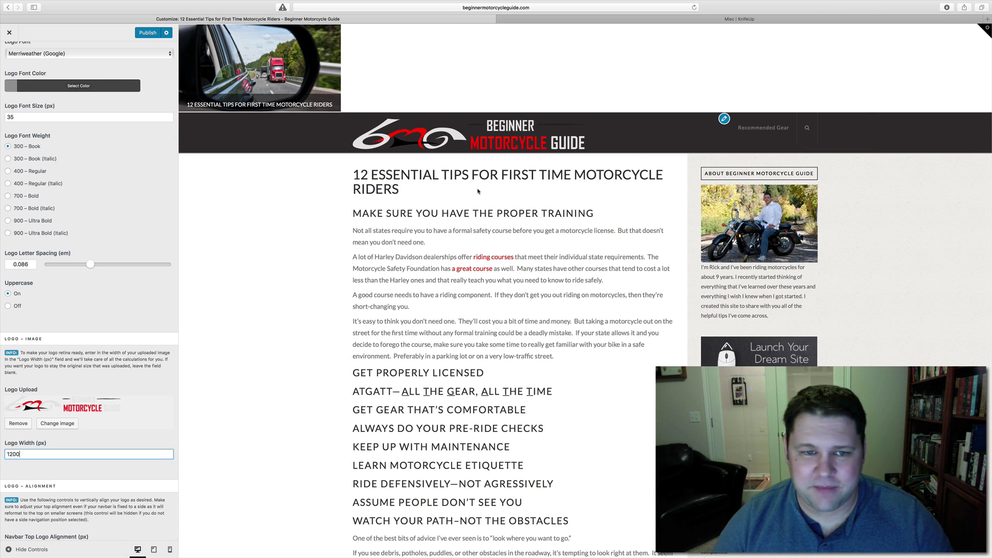
Try a navbar top height of 95 px, and settle on 105 px
scroll(470, 198, down, 2)
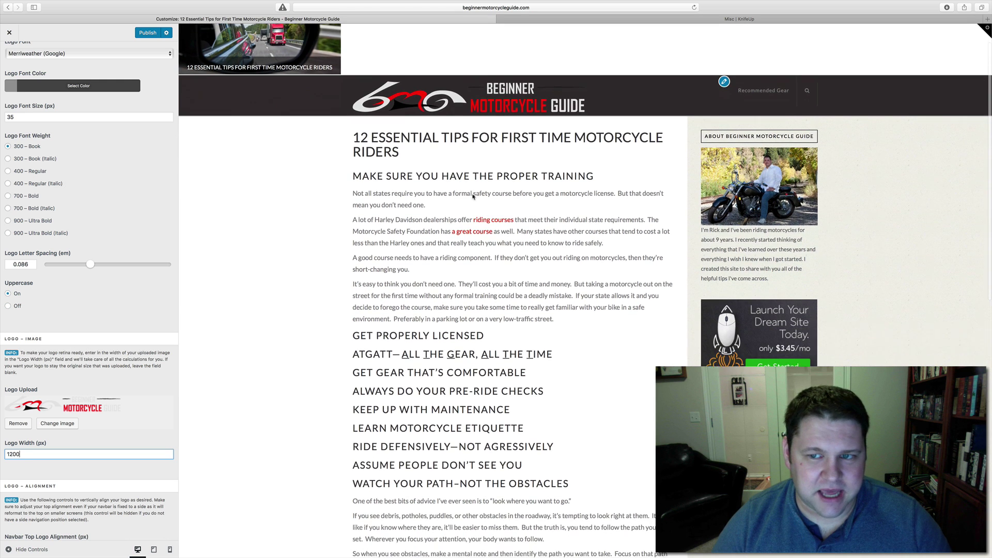
scroll(58, 257, up, 10)
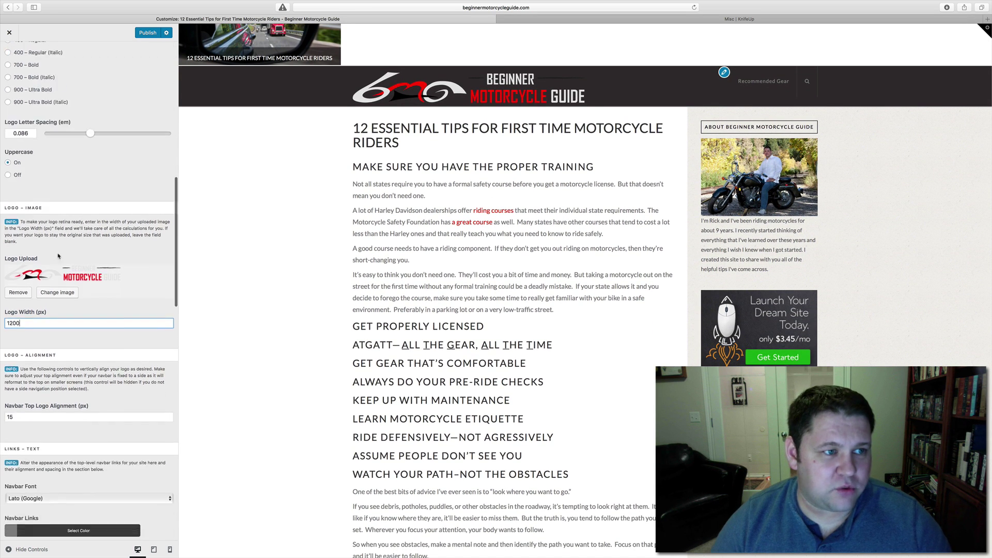
click(9, 319)
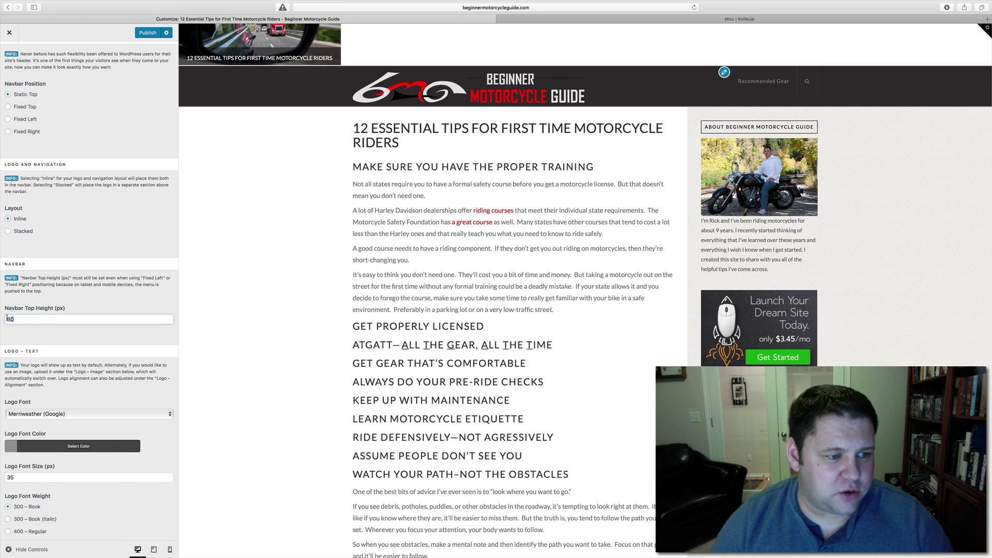
mouse_move(1, 320)
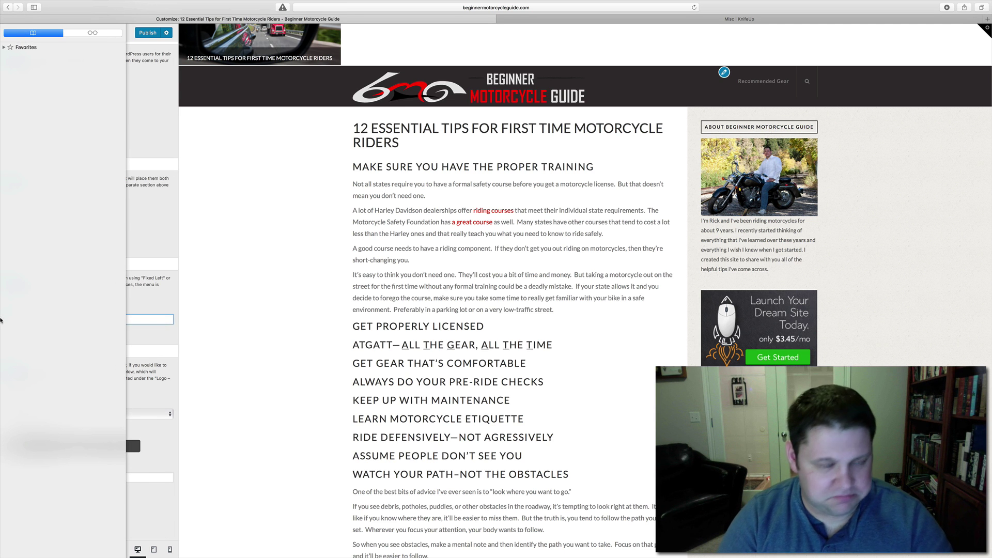
text(95)
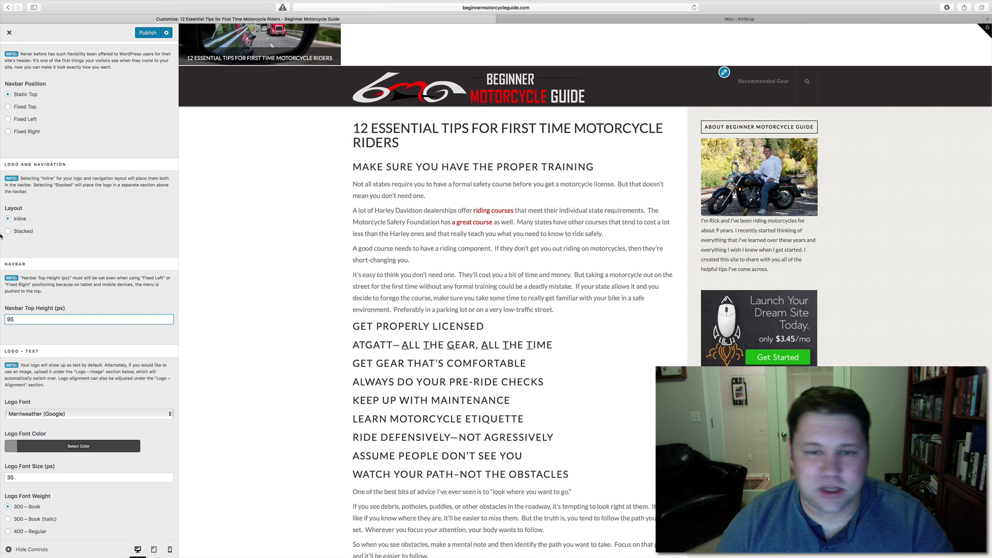
scroll(12, 314, down, 1)
drag(11, 314, 1, 316)
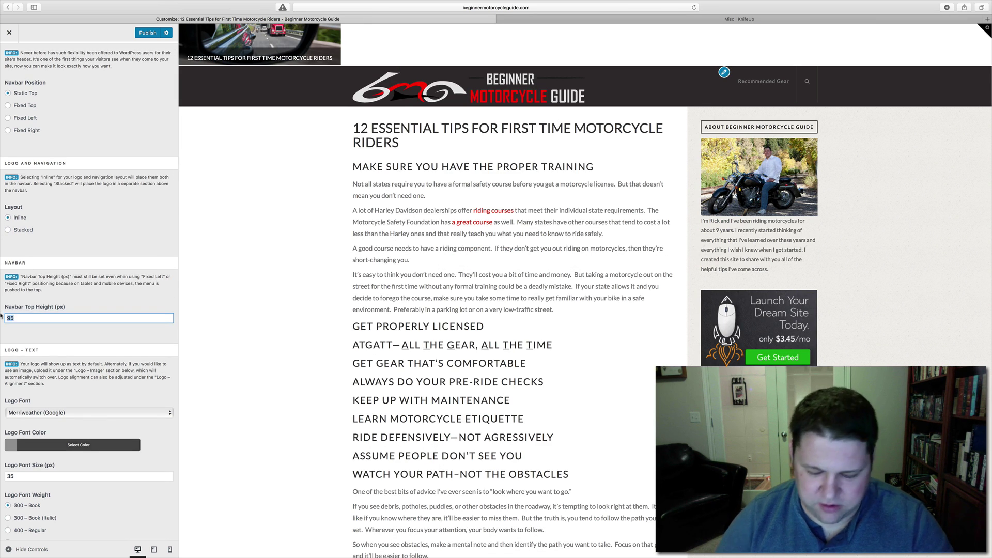
mouse_move(1, 316)
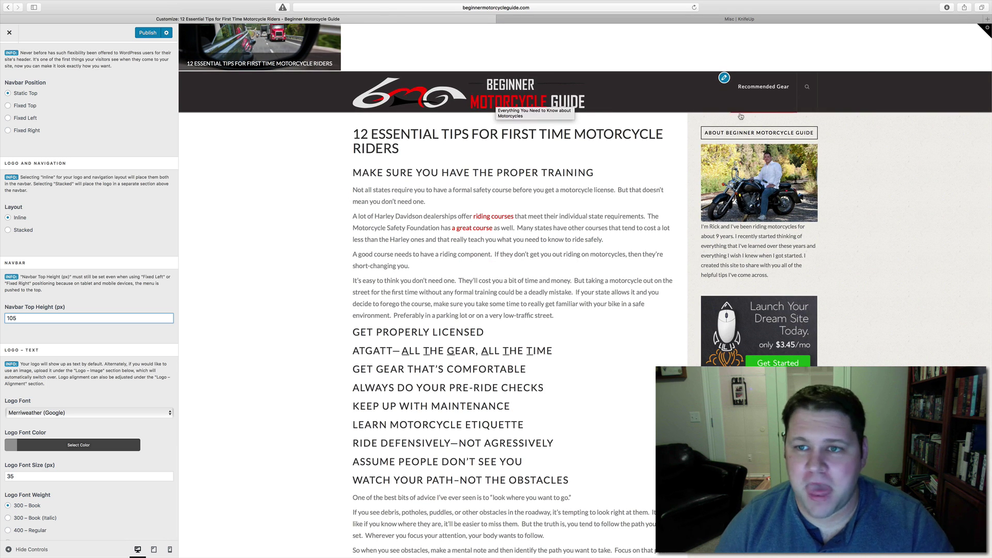
Try a navbar top logo alignment of 25 px, and restore 15 px
scroll(165, 305, up, 1)
scroll(145, 322, down, 5)
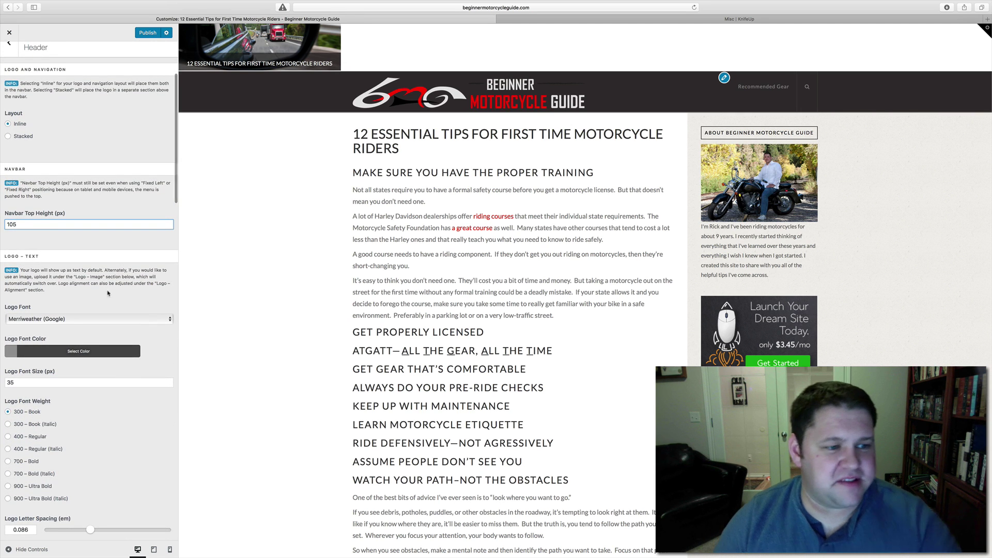
scroll(51, 293, down, 3)
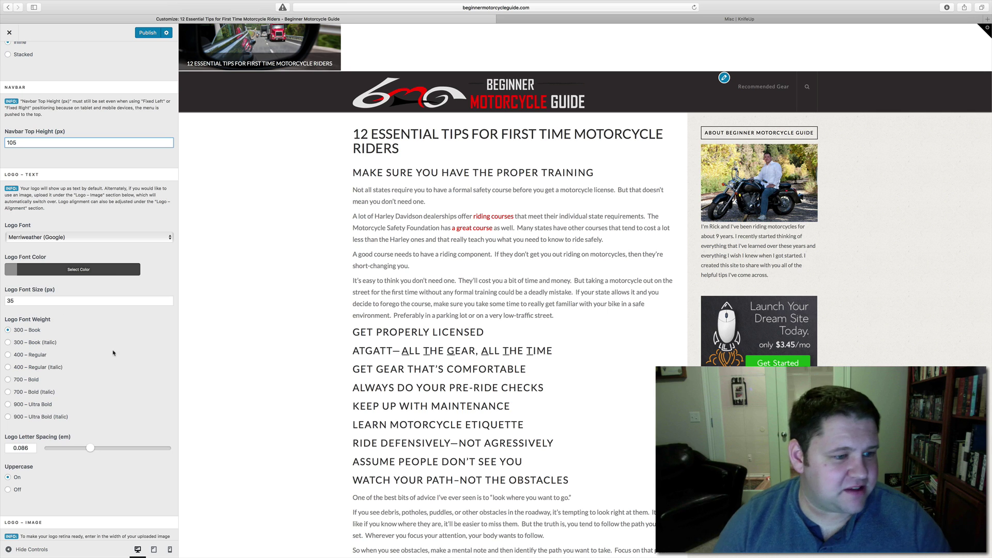
scroll(101, 428, down, 5)
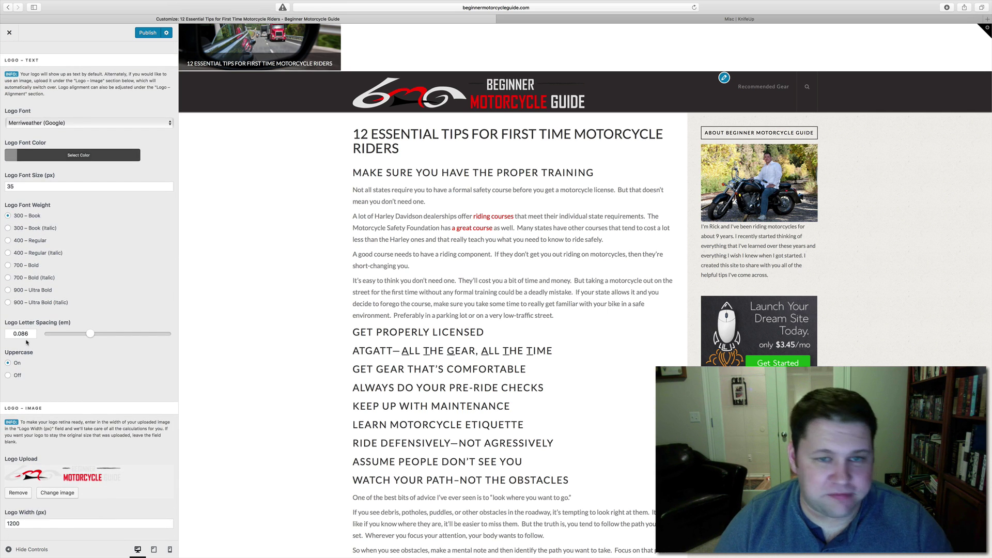
scroll(81, 367, down, 5)
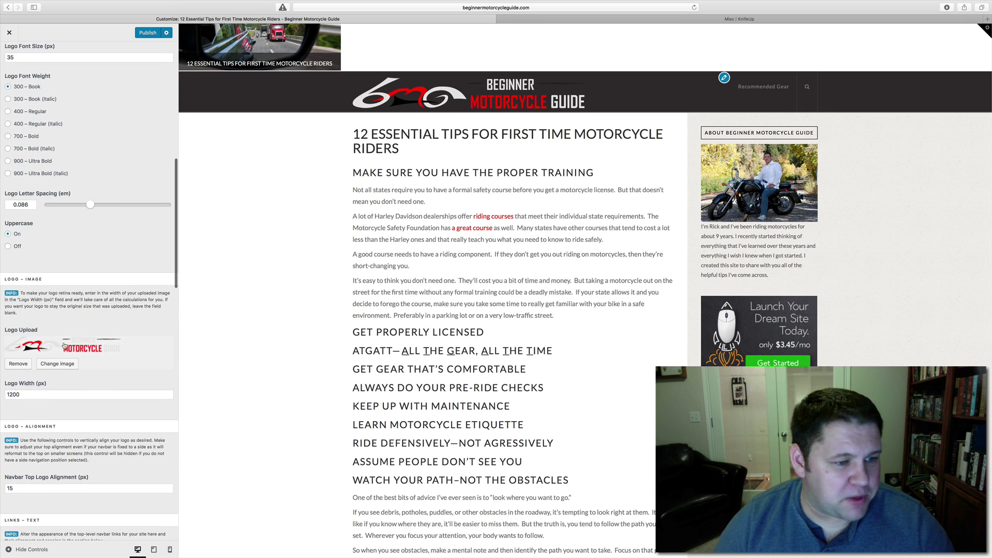
scroll(81, 360, down, 2)
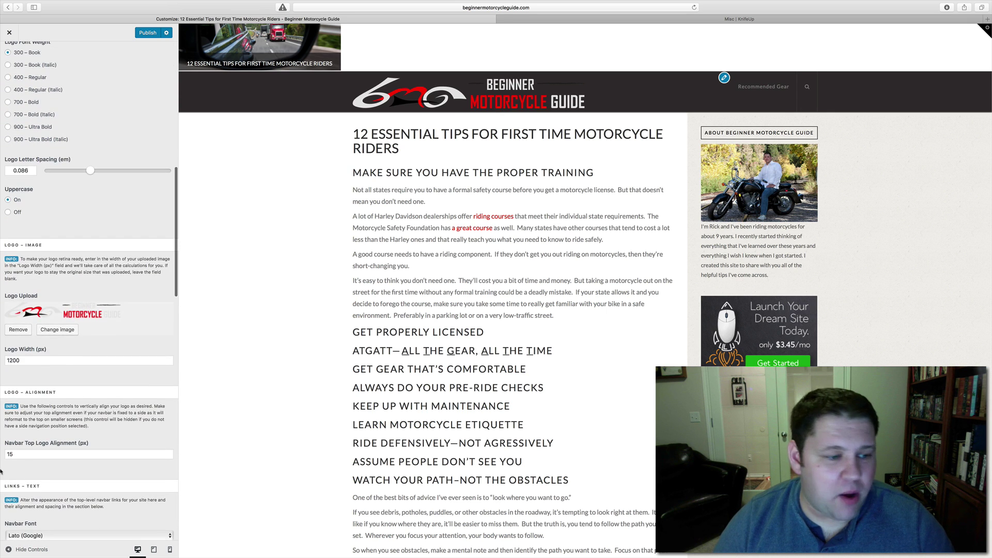
drag(32, 454, 1, 453)
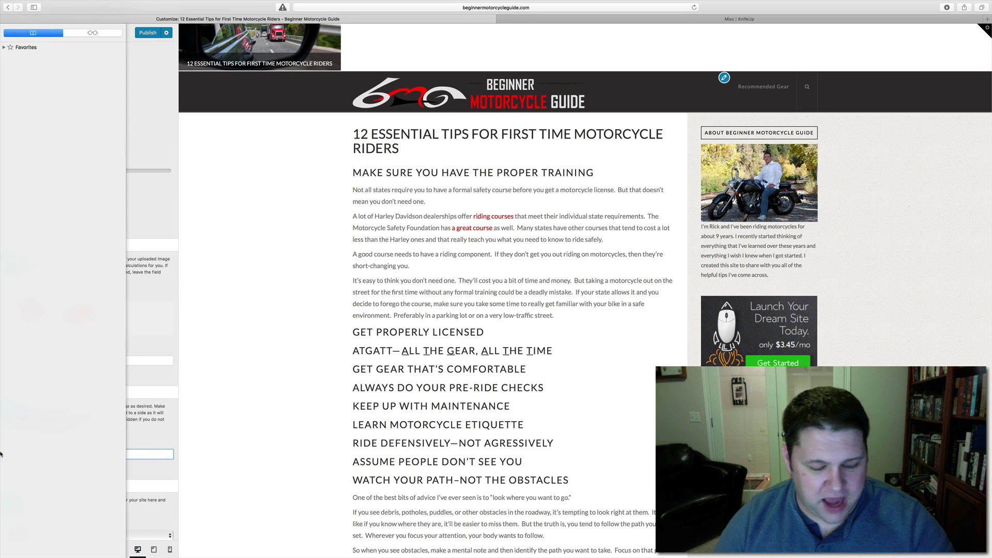
text(2)
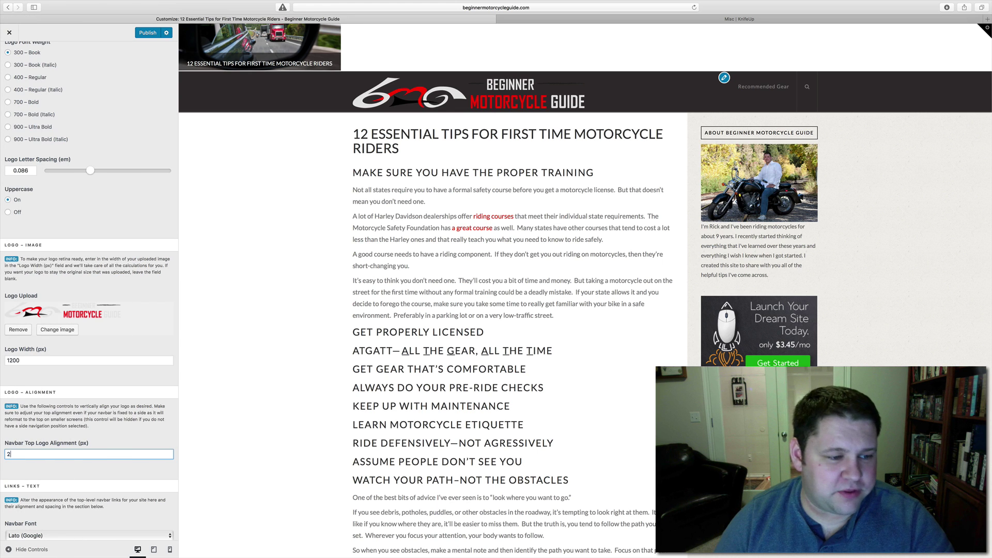
text(5)
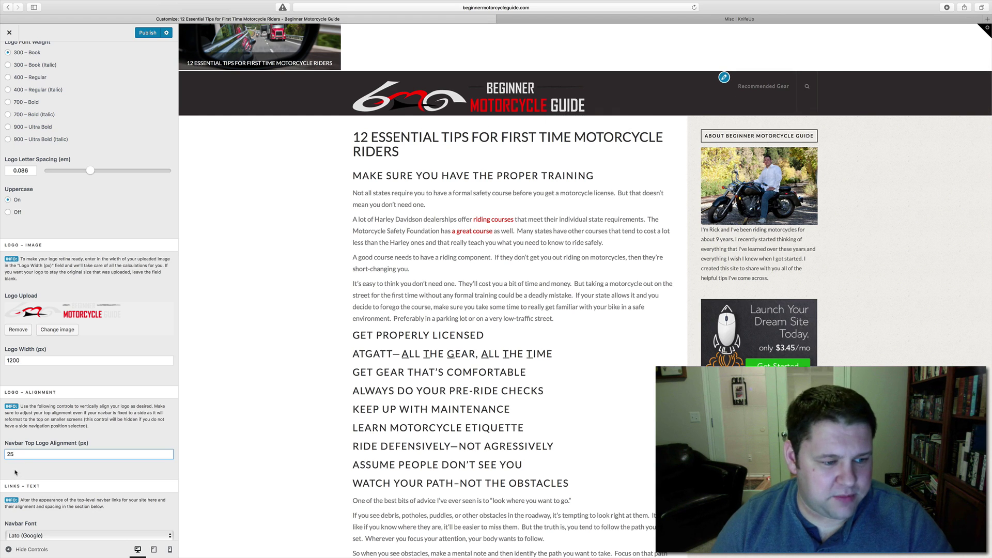
mouse_move(1, 454)
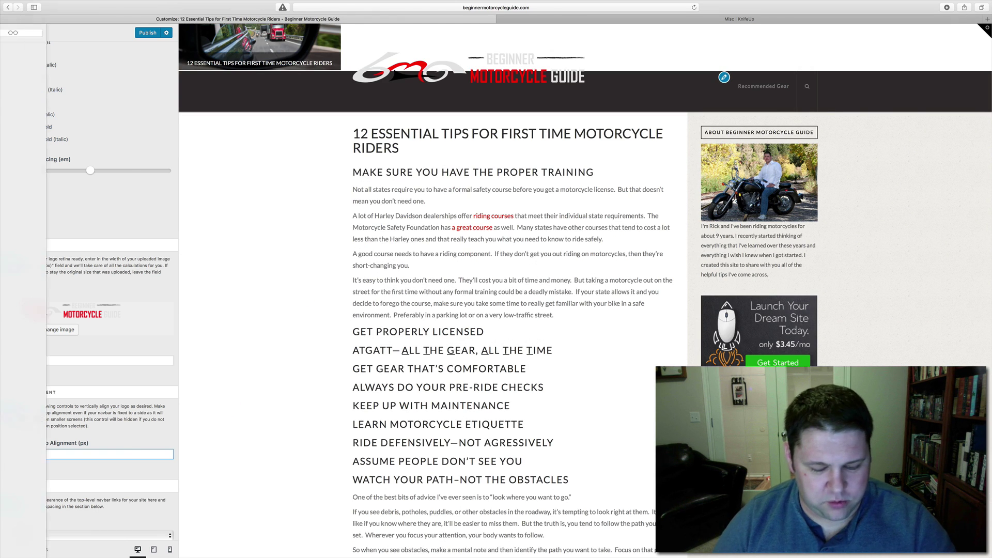
text(15)
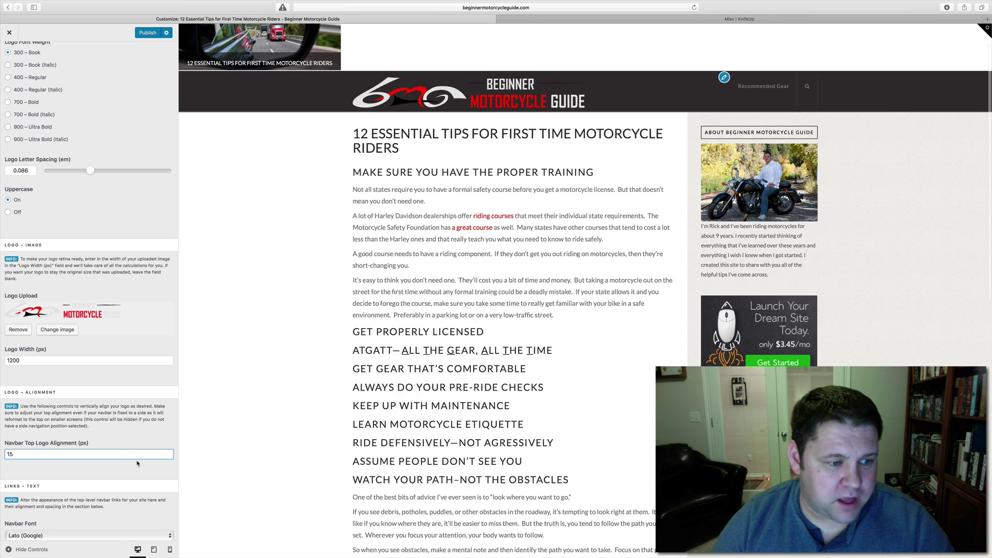
Set the font size of the navbar links to 15 px
scroll(137, 464, down, 3)
scroll(137, 464, down, 3)
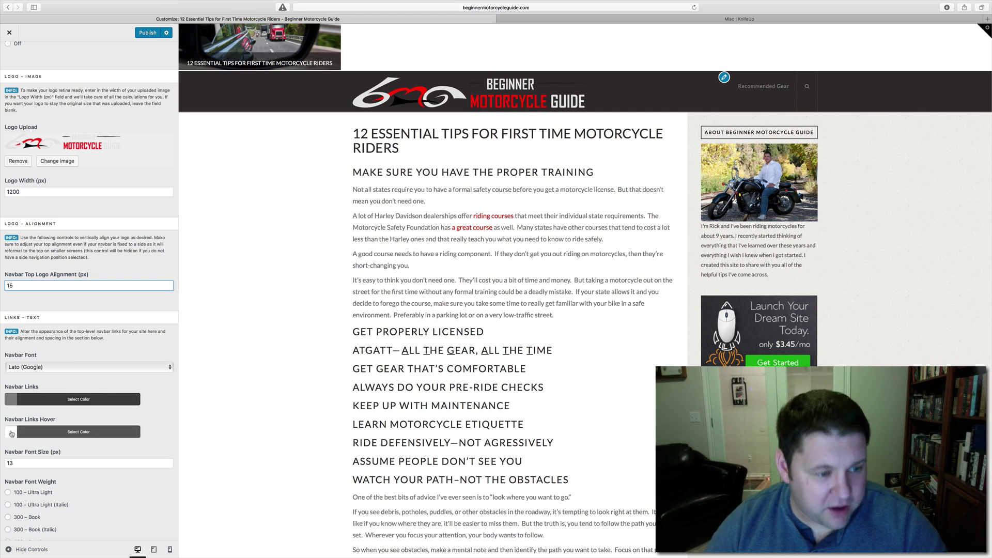
drag(20, 463, 1, 458)
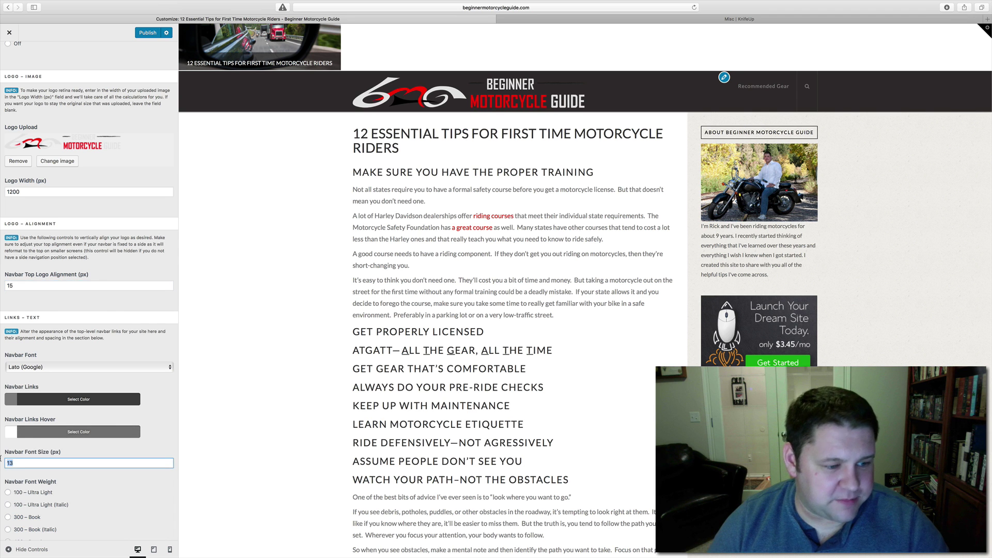
mouse_move(1, 460)
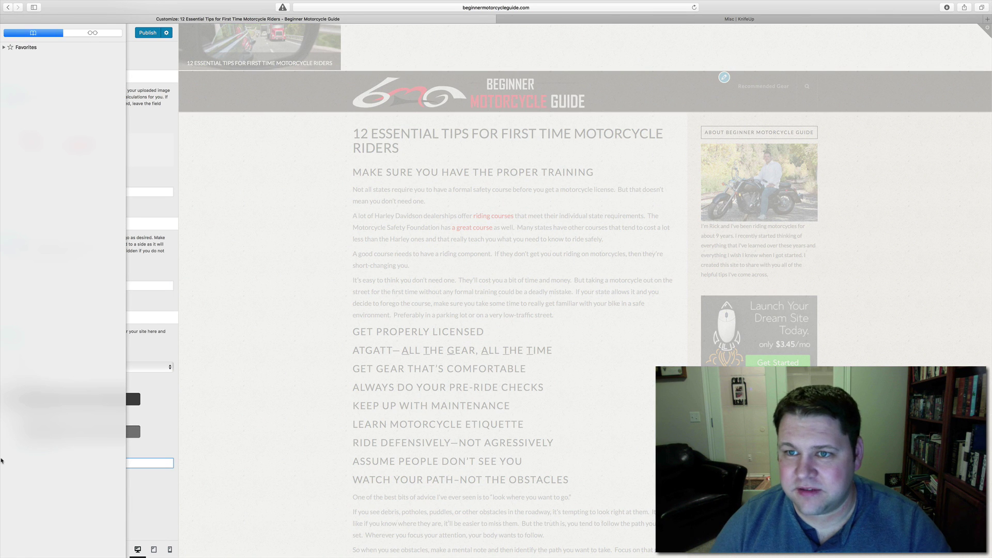
text(15)
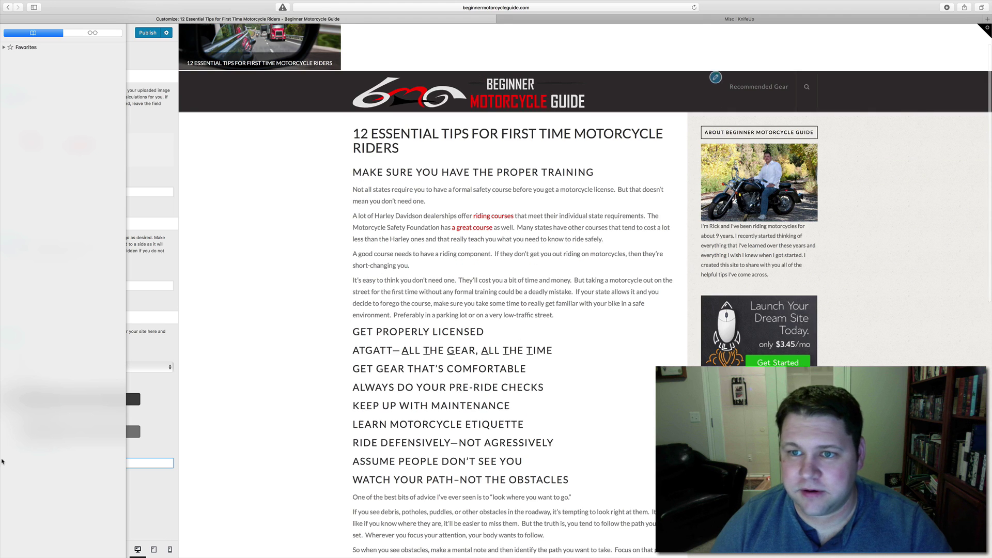
Set both the alignment and the spacing of the navbar's top links to 40 px
scroll(50, 490, down, 3)
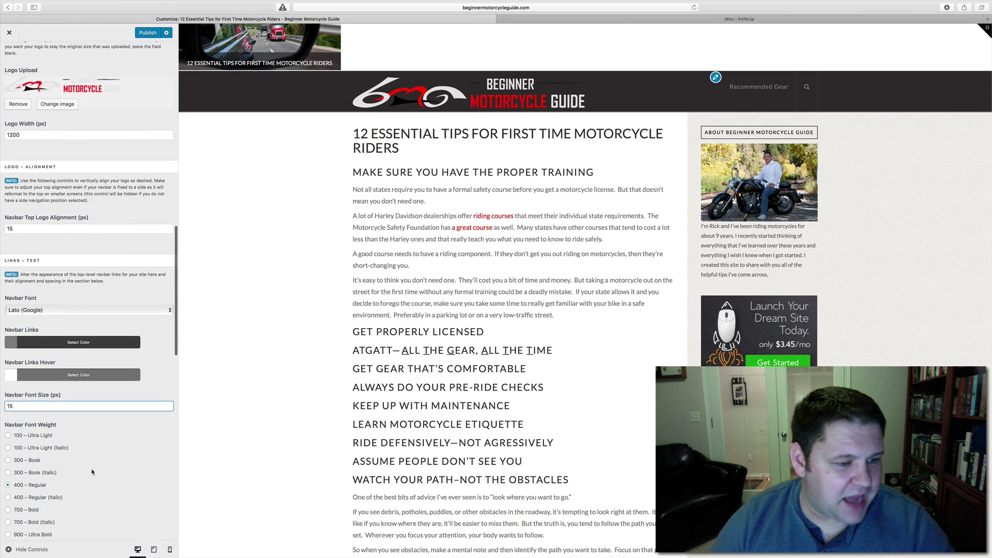
scroll(41, 472, down, 10)
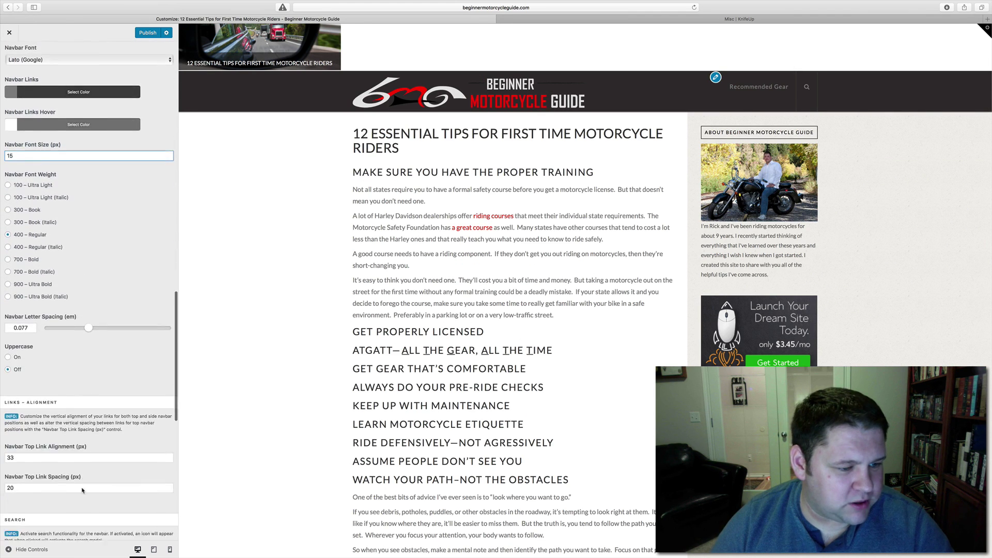
scroll(84, 488, down, 1)
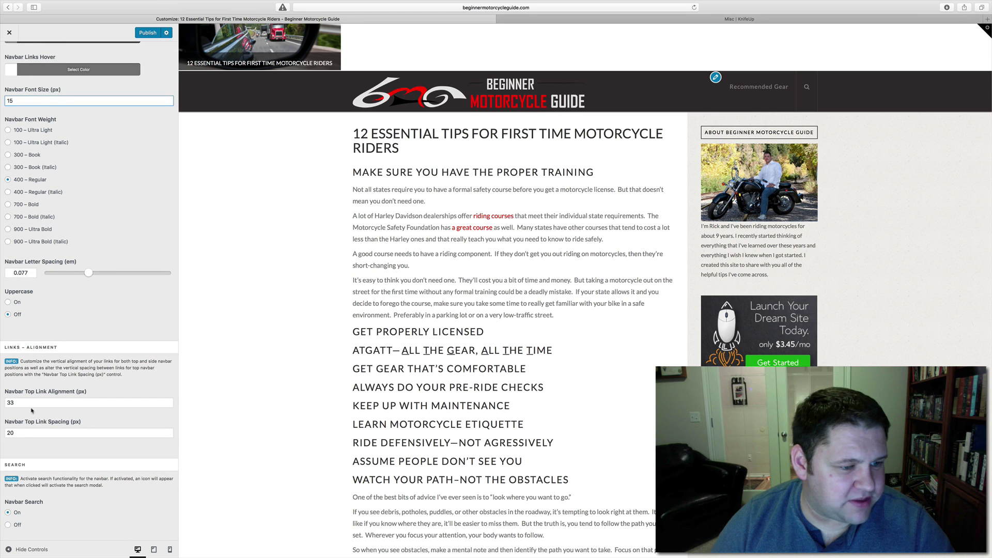
drag(27, 404, 4, 405)
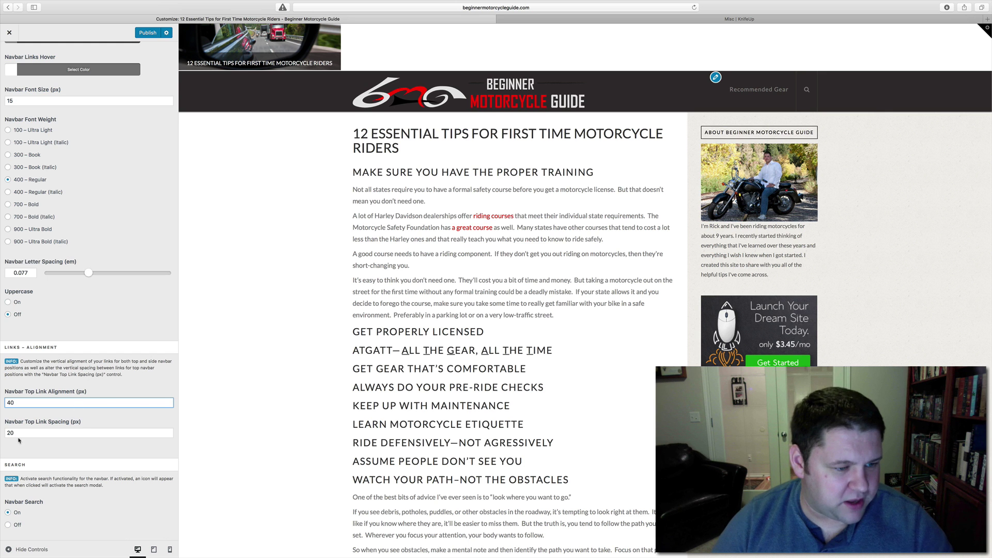
key(Tab)
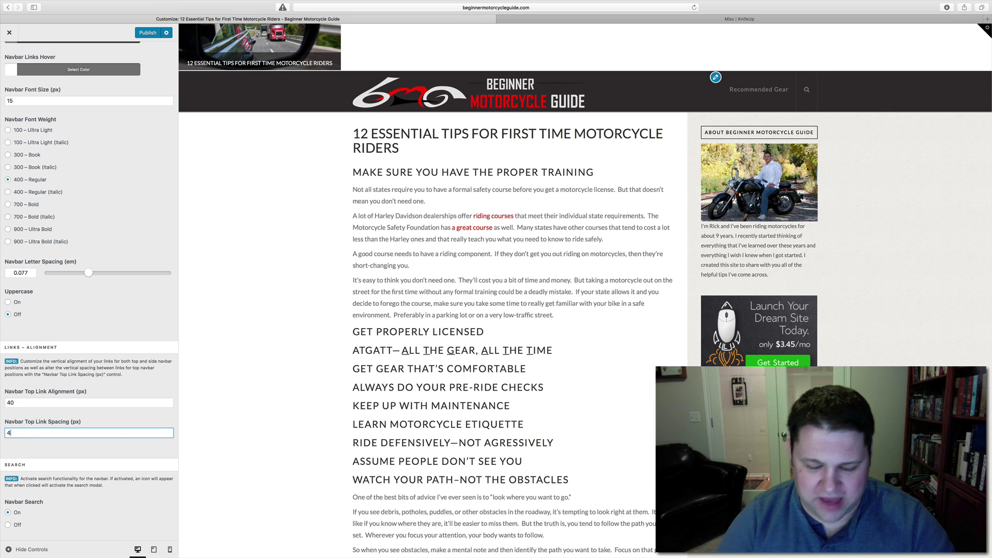
key(super+shift+l)
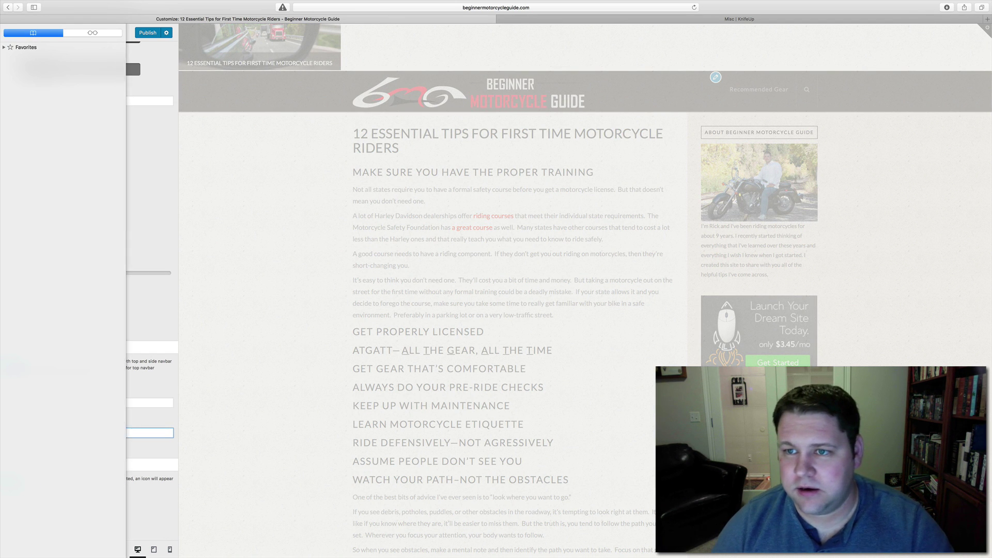
key(super+shift+l)
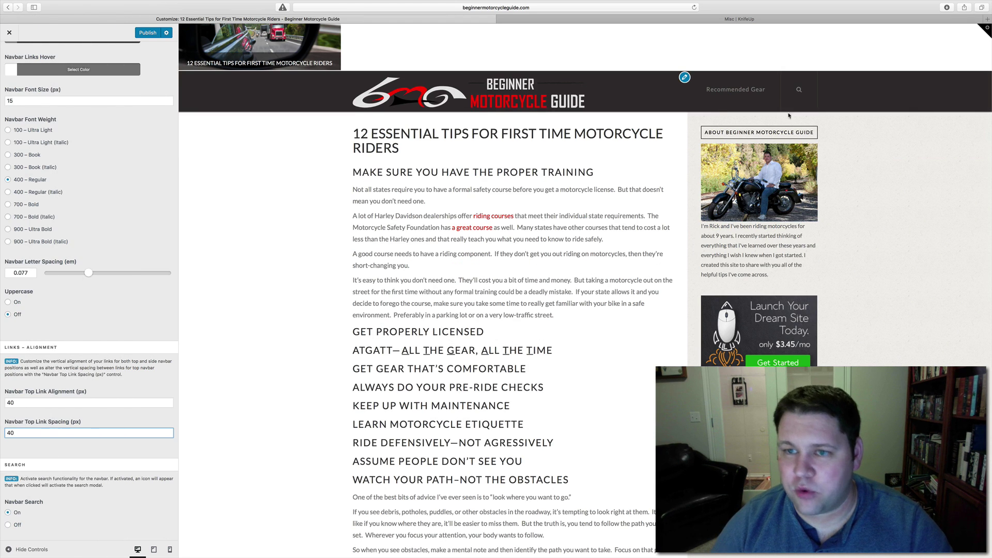
Switch the site preview to the mobile size and set the mobile navbar button size to 100 px
scroll(78, 446, down, 3)
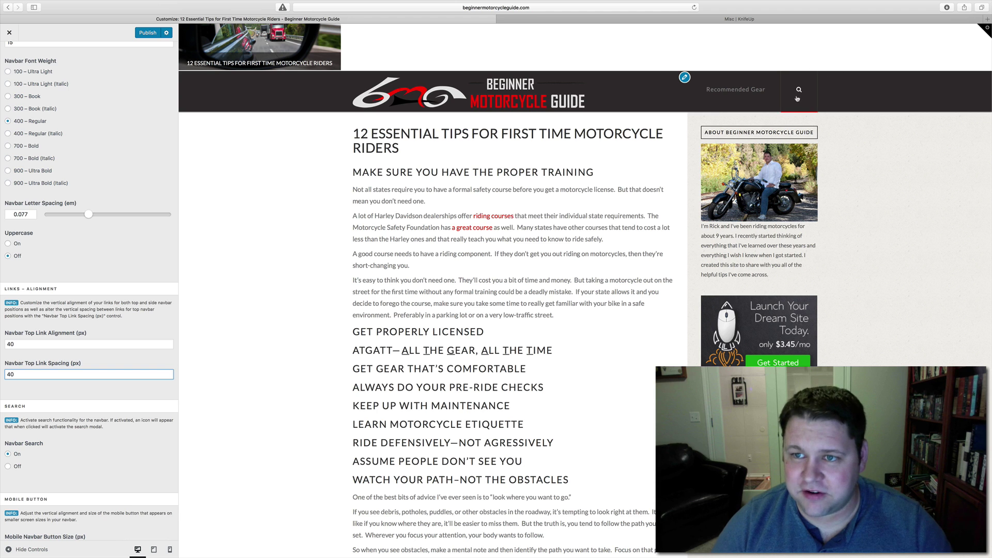
scroll(78, 463, down, 3)
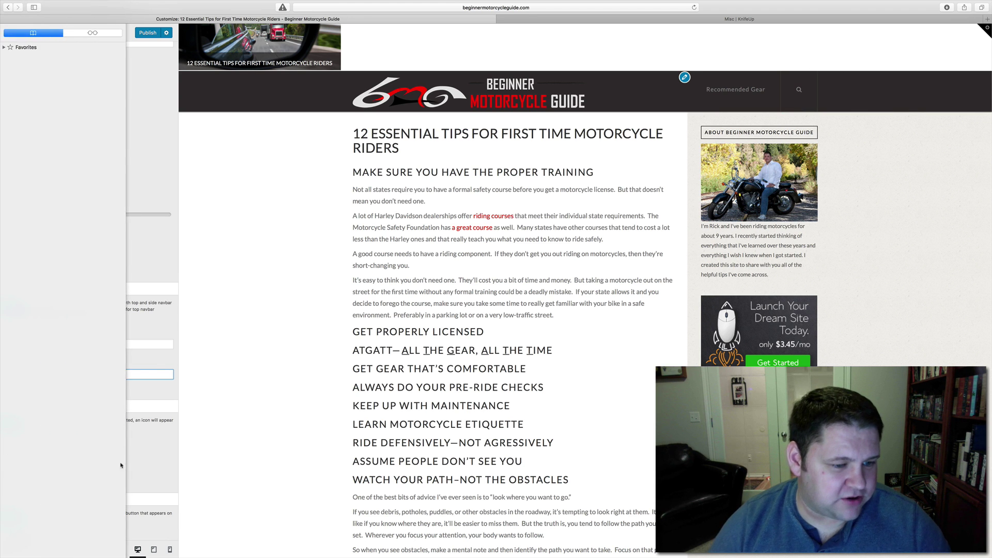
scroll(141, 463, down, 2)
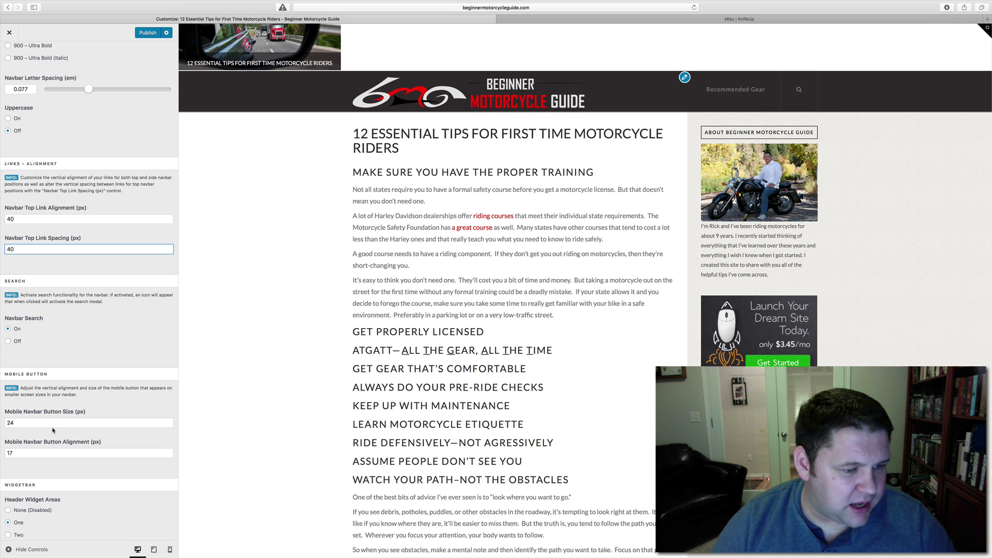
scroll(53, 430, down, 1)
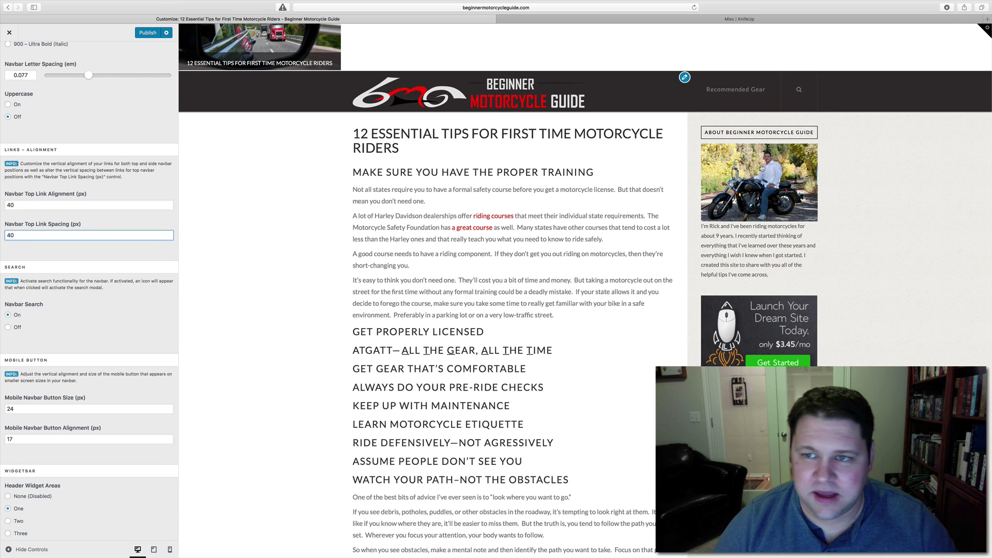
click(170, 550)
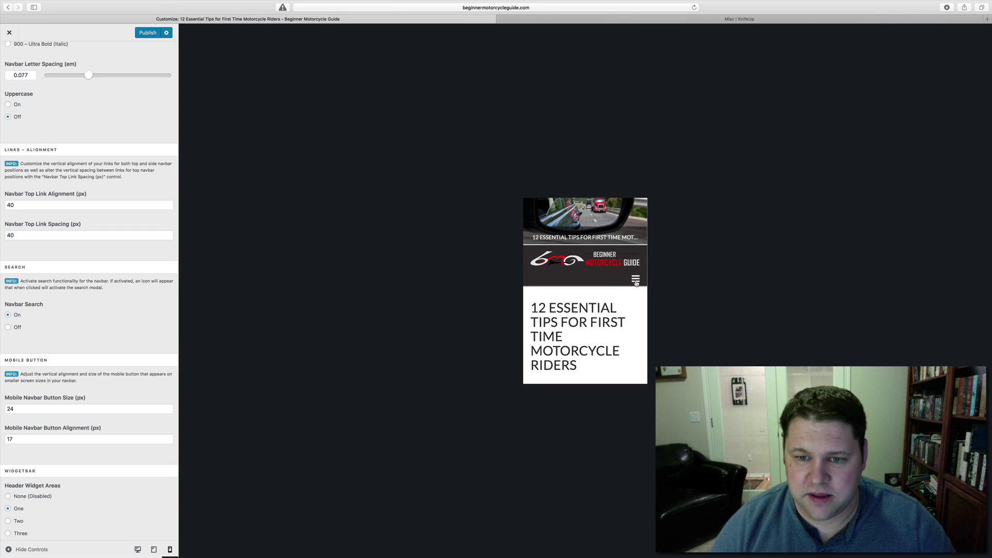
click(21, 410)
mouse_move(0, 412)
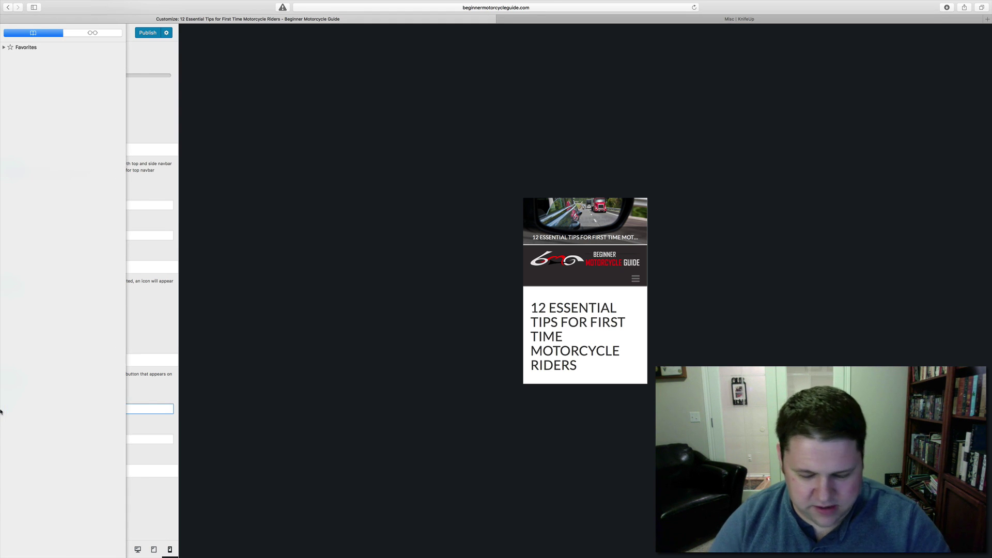
text(100)
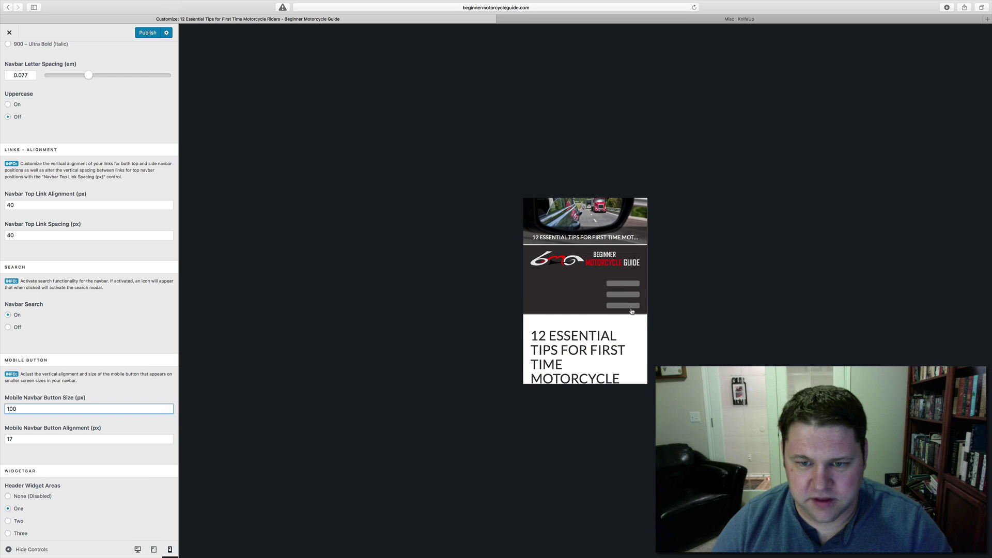
Turn on breadcrumbs in the header settings and switch the site preview back to the desktop size
scroll(75, 426, down, 2)
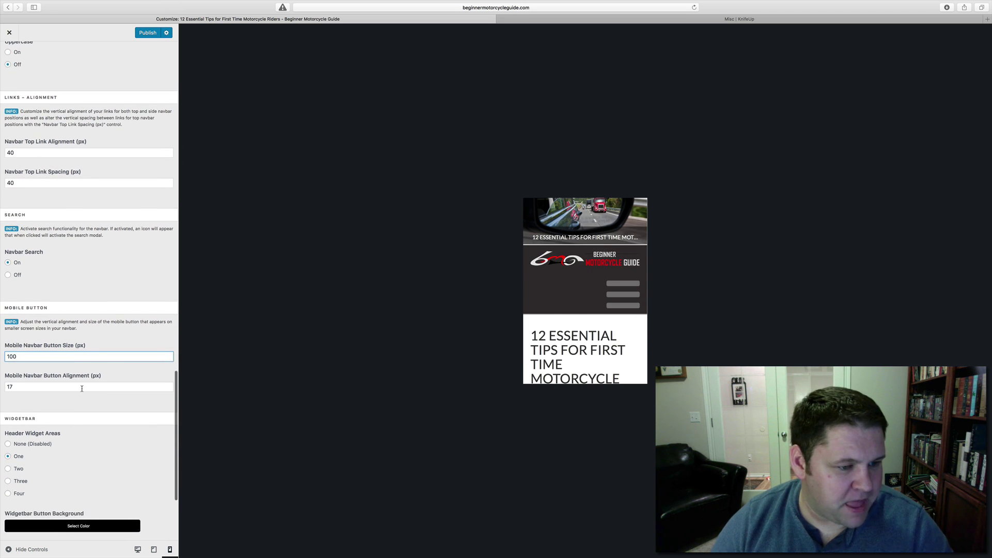
scroll(81, 392, down, 2)
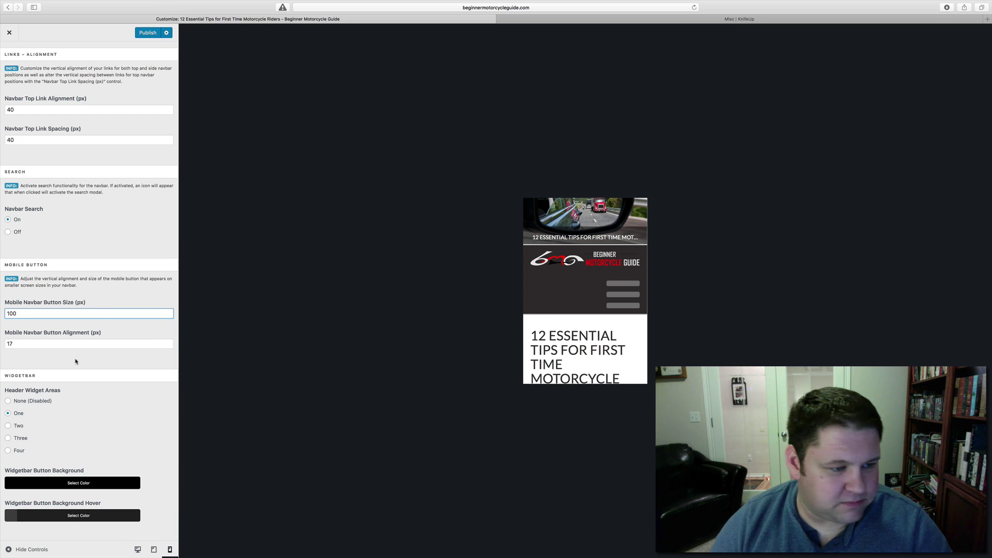
scroll(74, 363, down, 2)
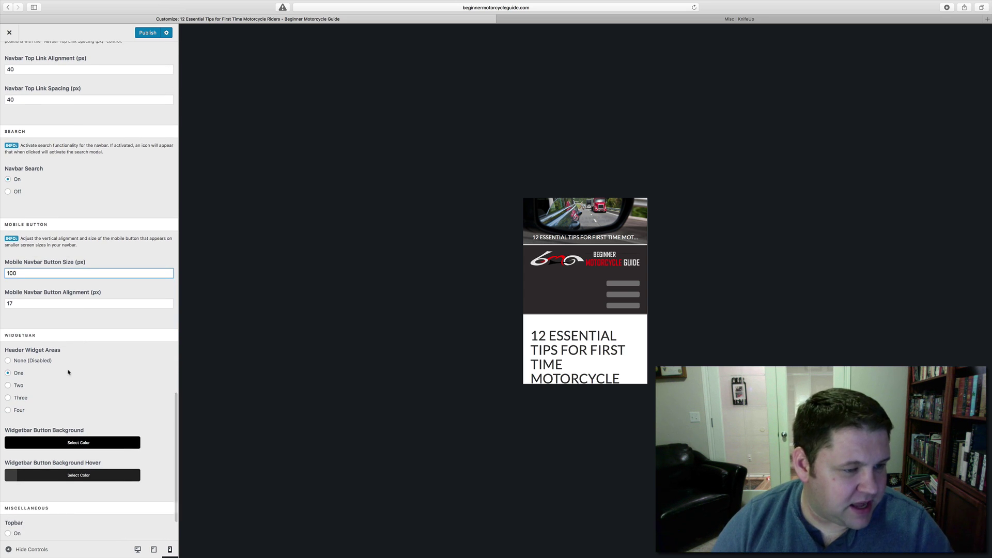
scroll(59, 364, down, 2)
scroll(57, 358, down, 1)
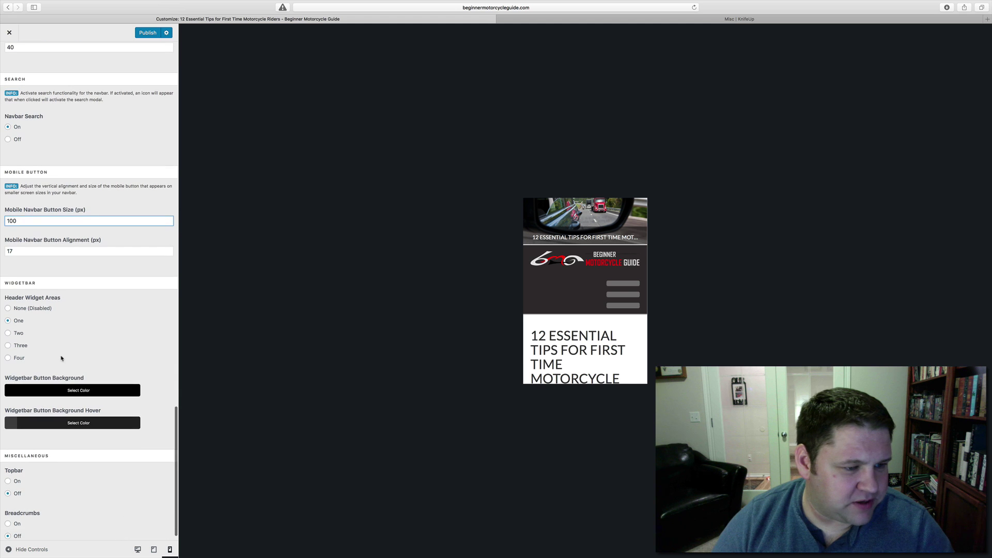
scroll(54, 341, down, 1)
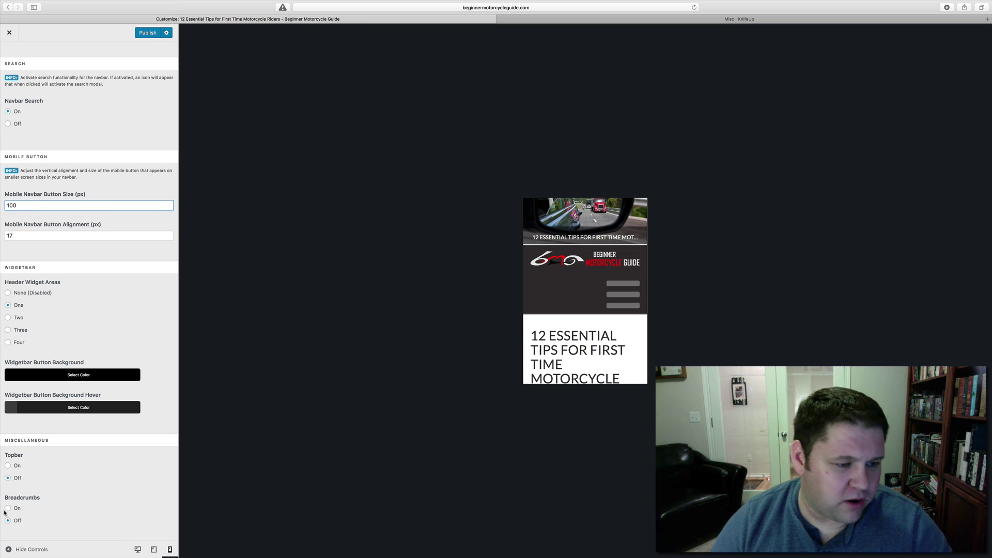
click(138, 549)
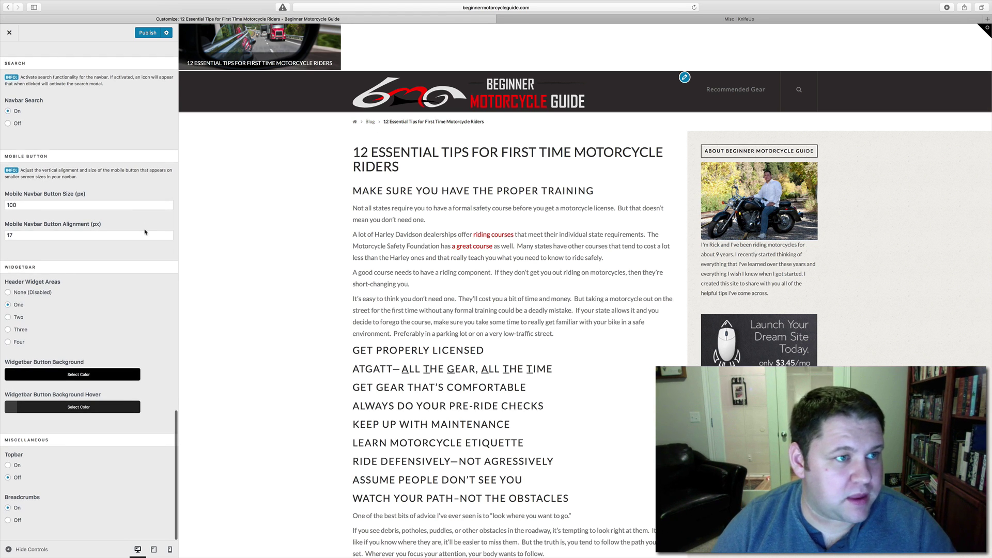
scroll(44, 143, up, 5)
click(9, 55)
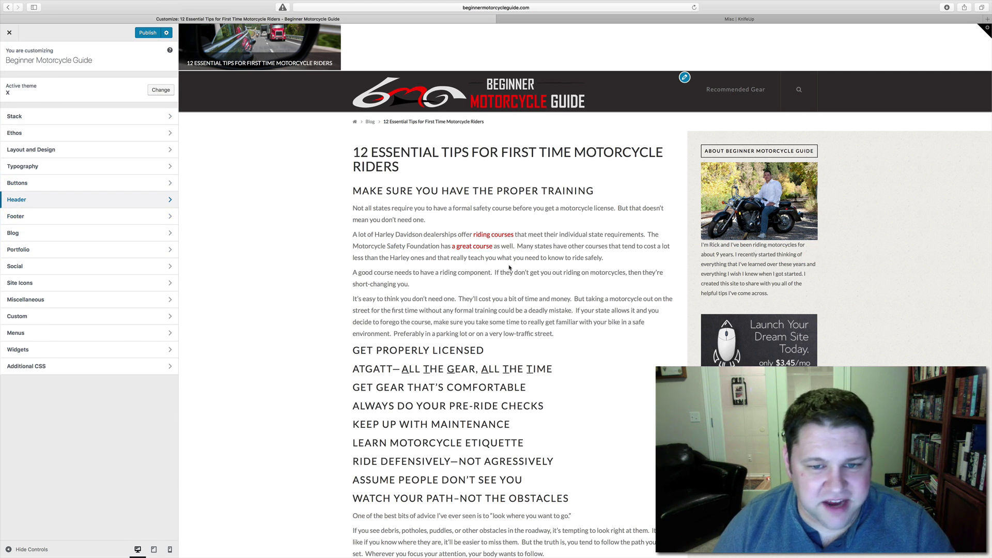
Change the copyright year in the footer content to 2018
scroll(509, 267, down, 20)
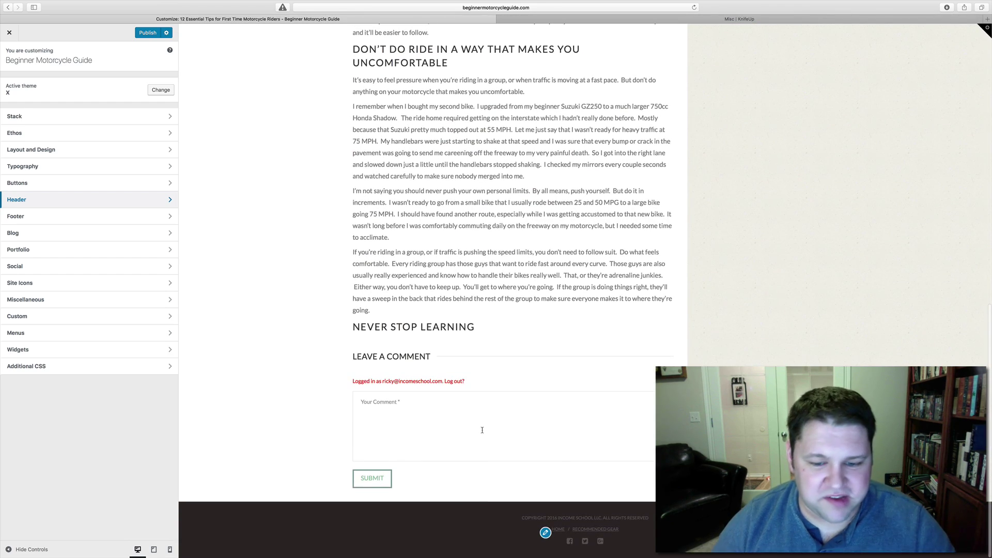
click(30, 217)
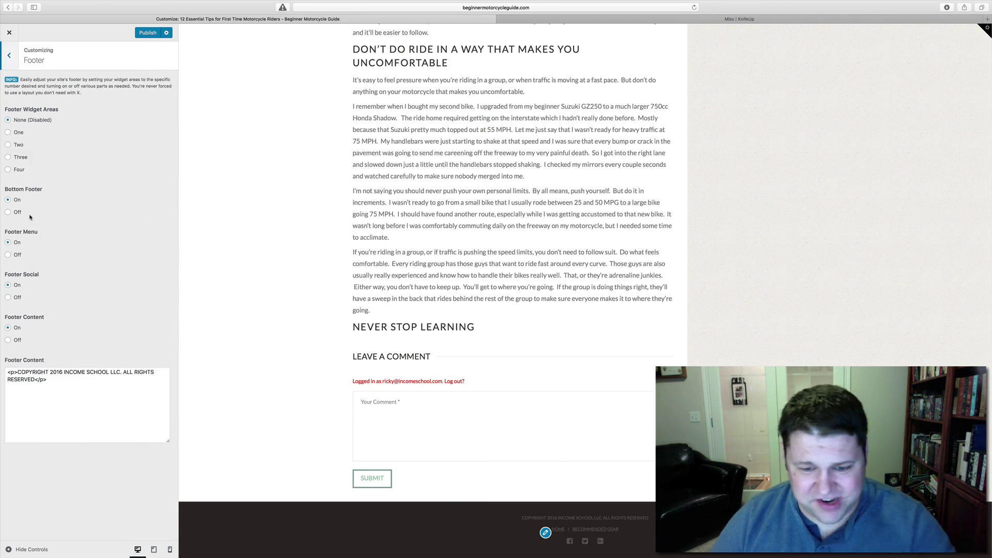
click(48, 380)
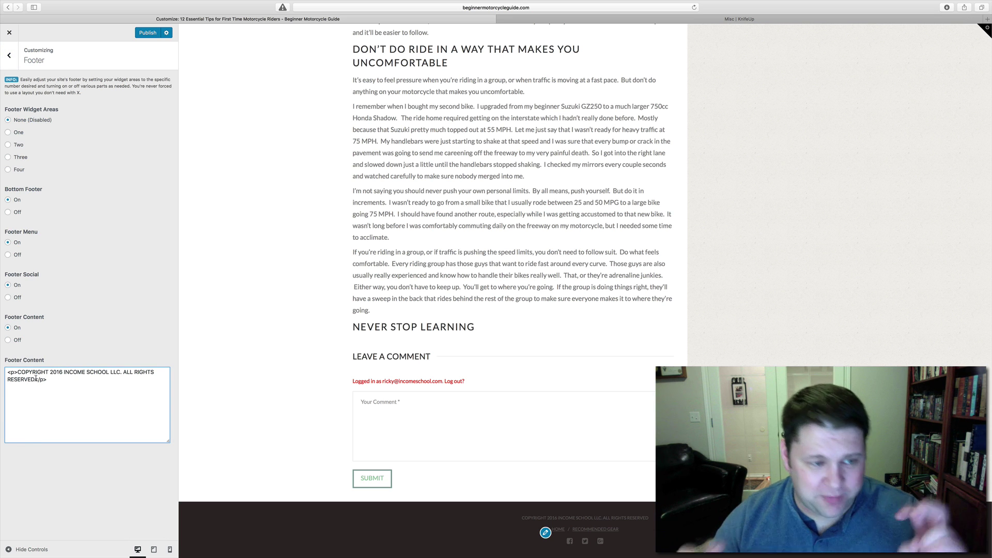
mouse_move(10, 556)
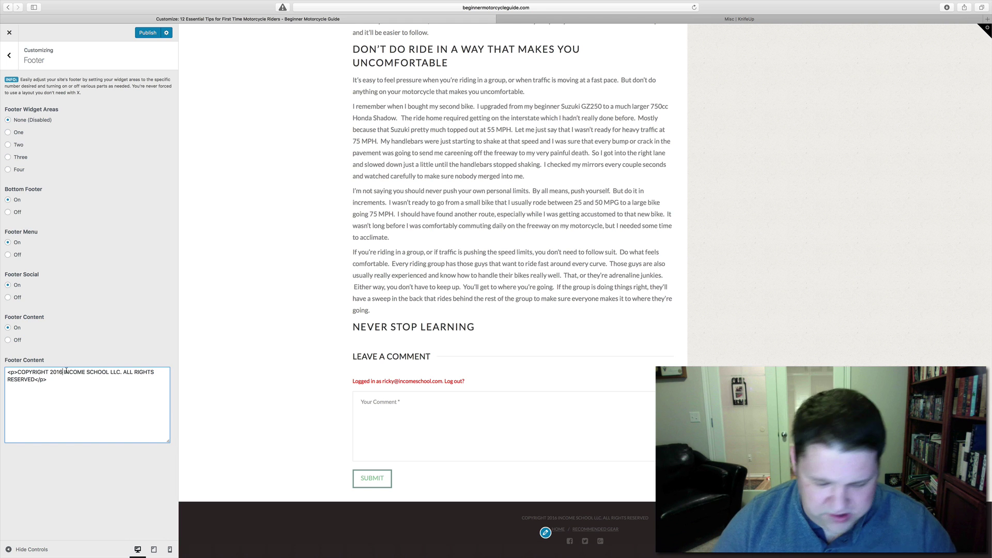
key(BackSpace)
text(8)
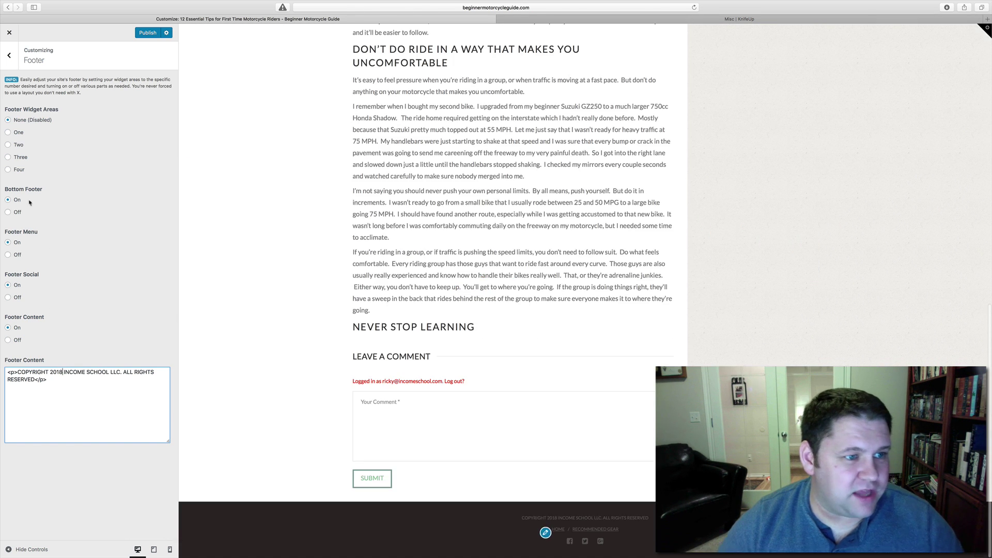
Try two footer widget areas, and restore None (Disabled)
click(7, 145)
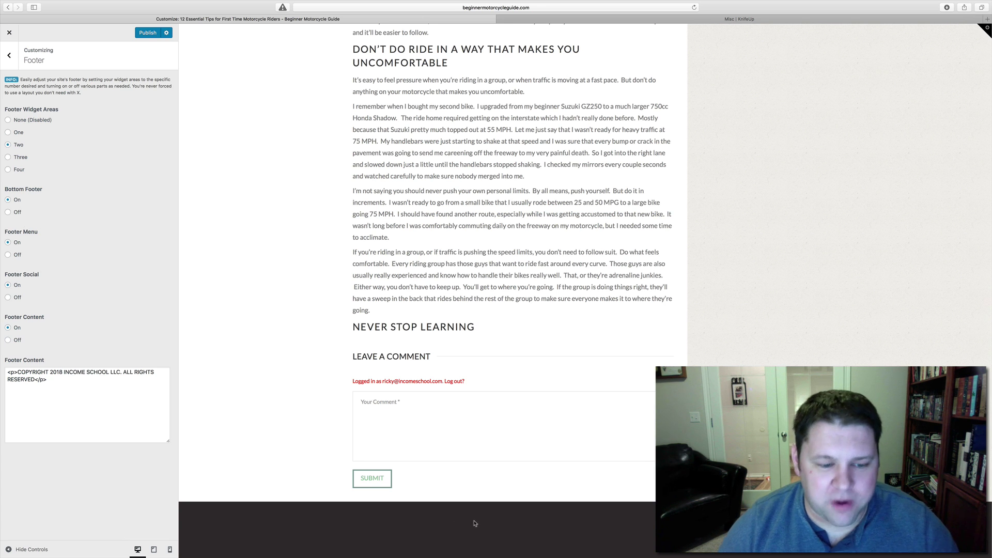
scroll(476, 525, down, 3)
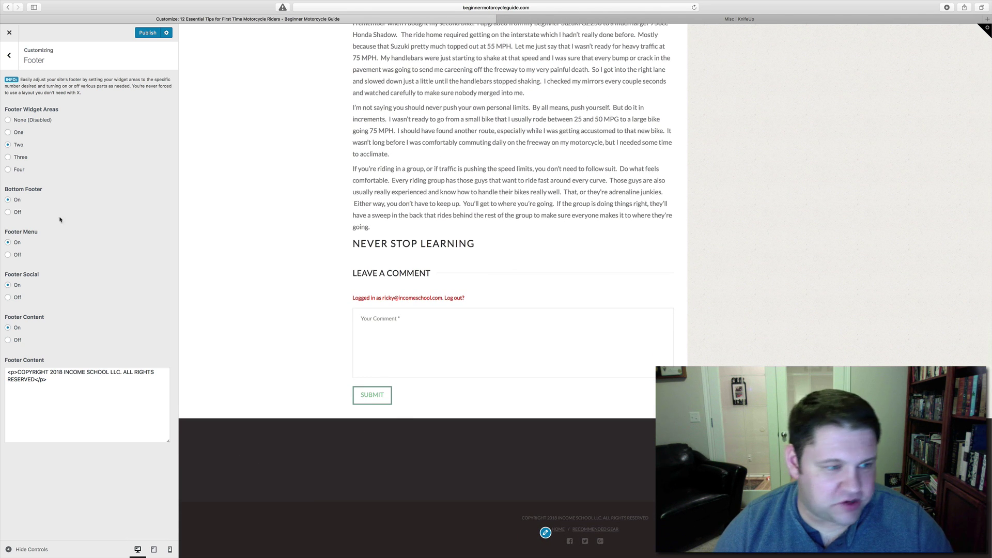
click(7, 120)
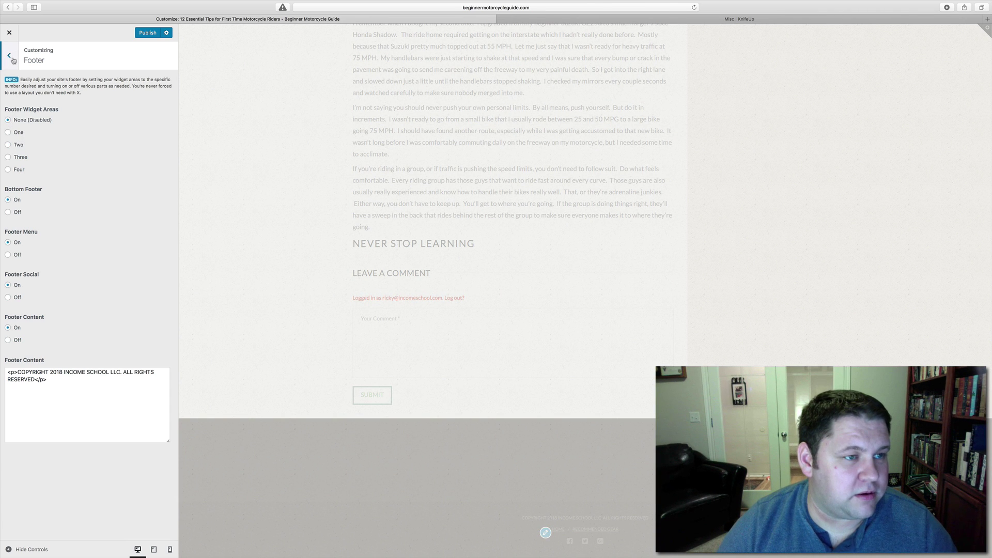
click(9, 55)
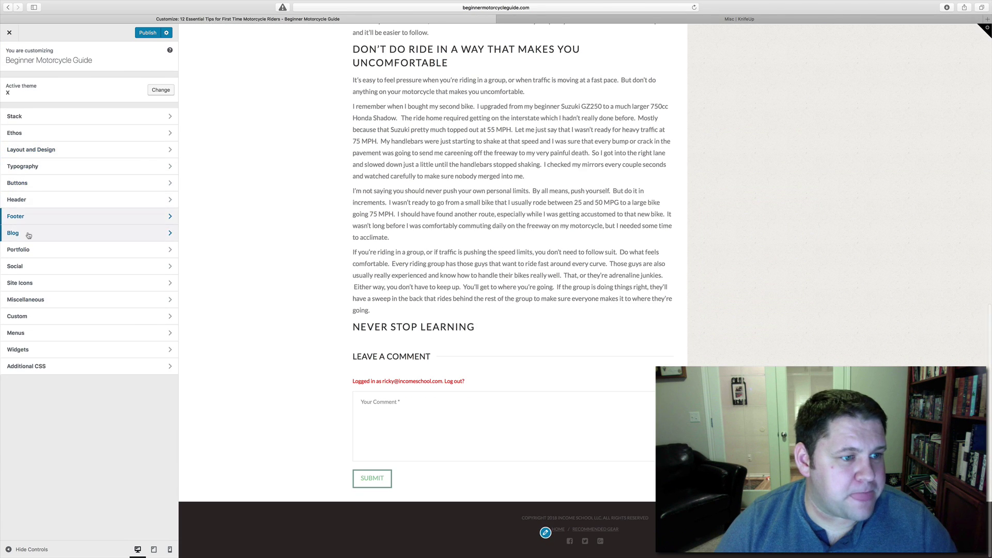
Turn on post meta in the content settings of the blog
click(28, 235)
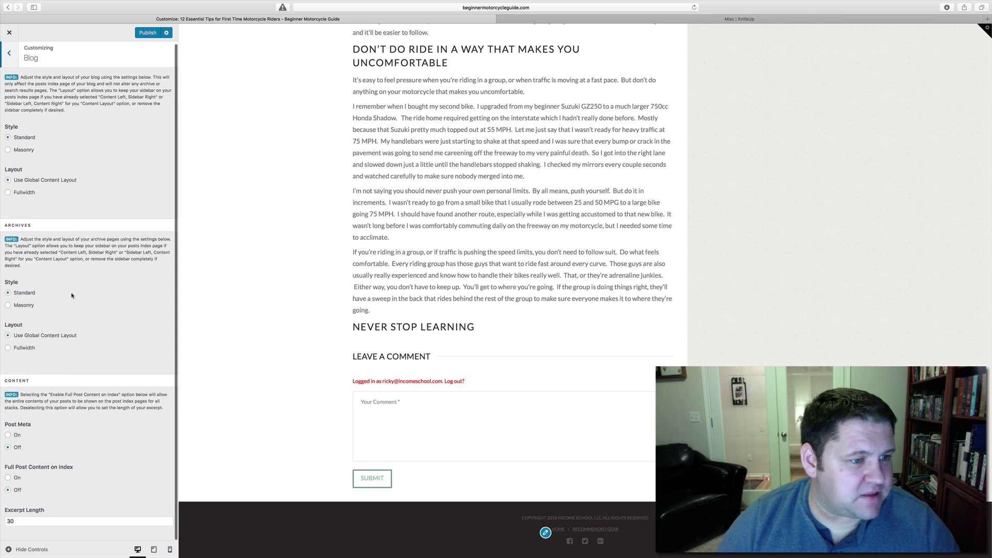
scroll(25, 346, down, 1)
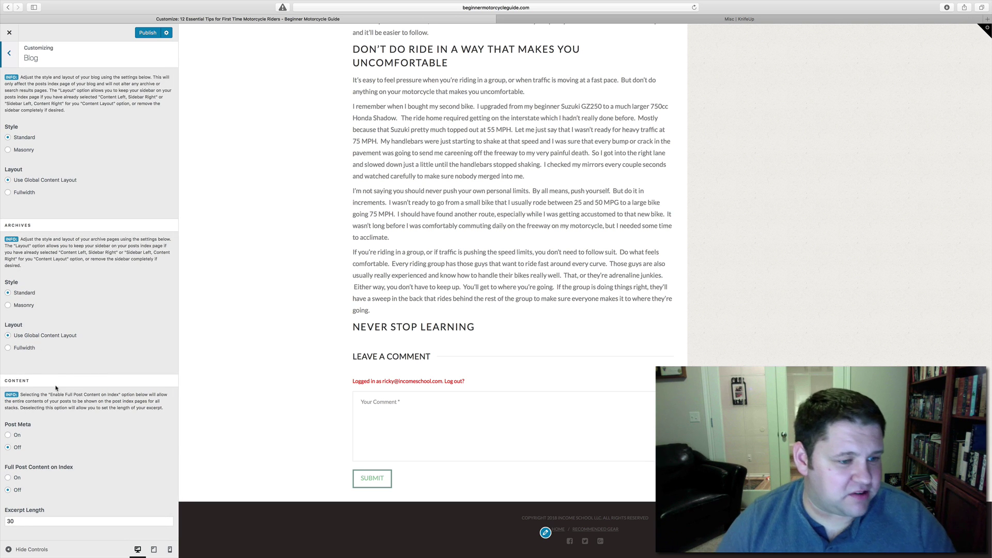
scroll(384, 203, up, 15)
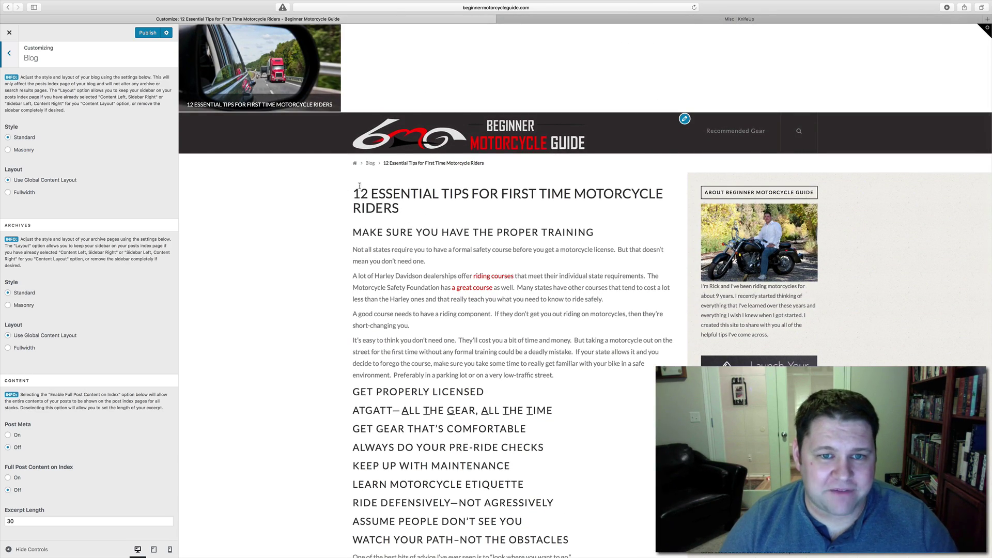
click(8, 436)
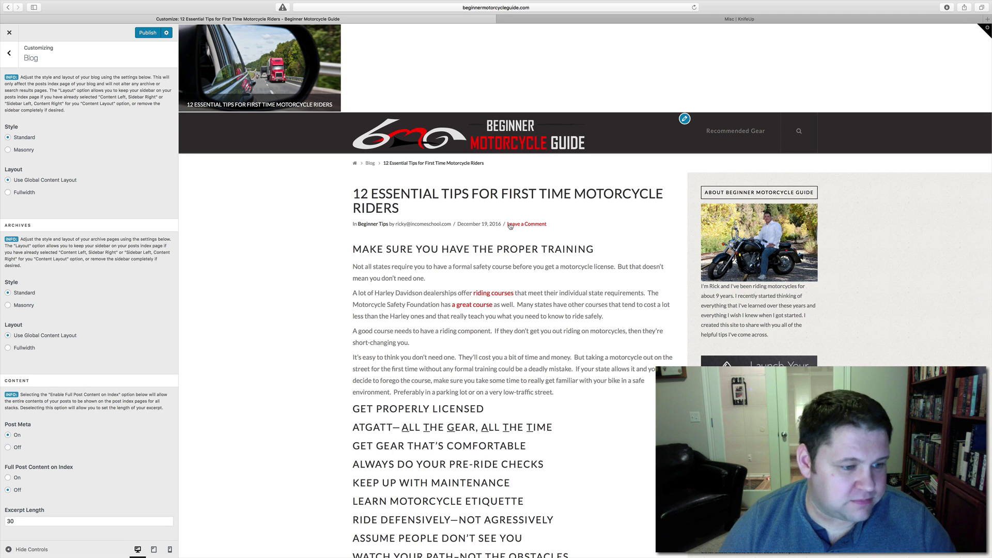
Check the excerpt length setting and view the blog index page in the site preview
double_click(19, 523)
click(368, 163)
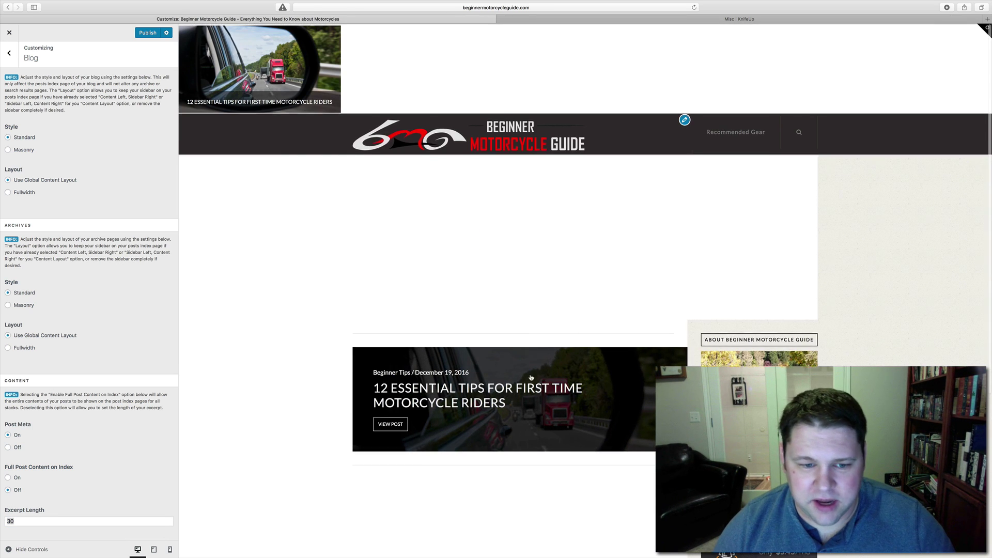
scroll(547, 341, down, 3)
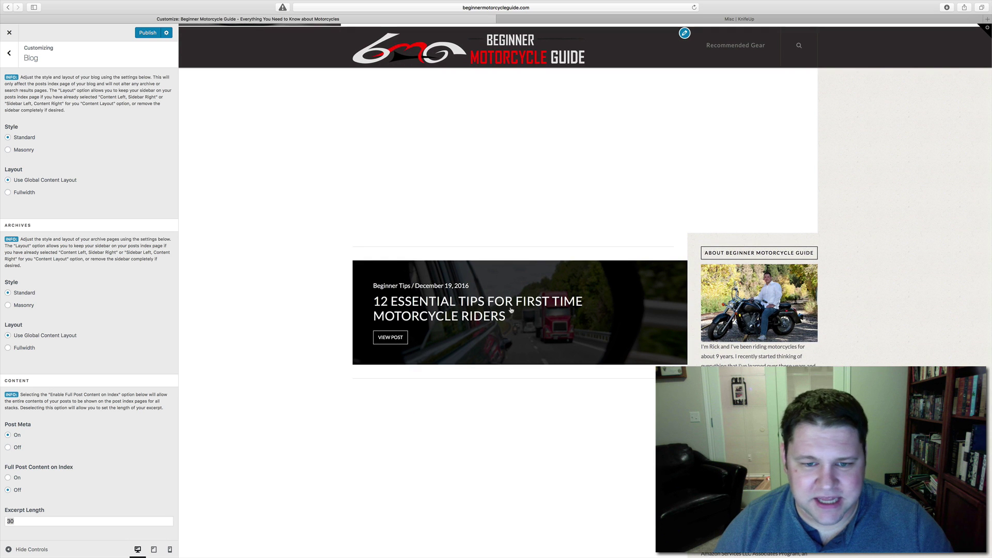
click(8, 53)
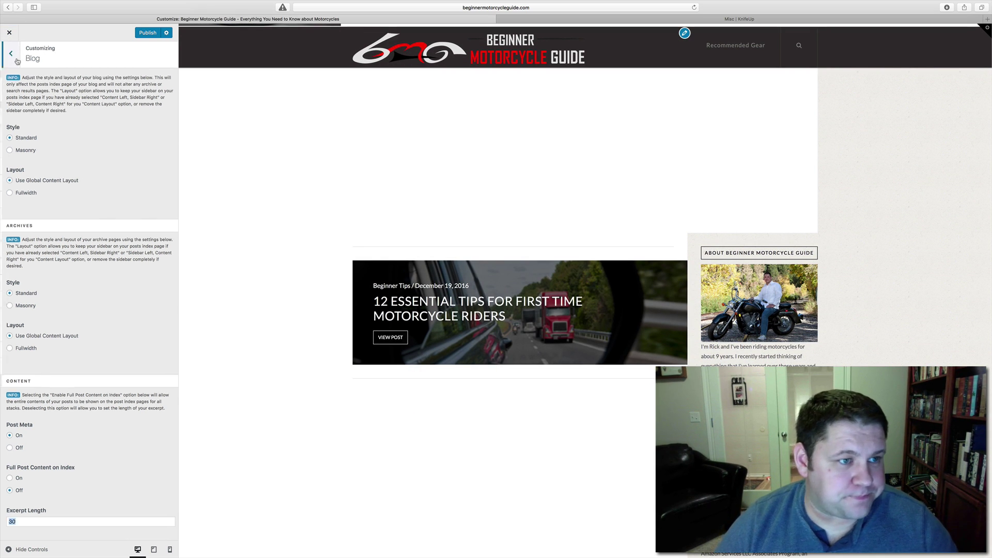
Review the portfolio settings and the social profile URL settings
click(35, 249)
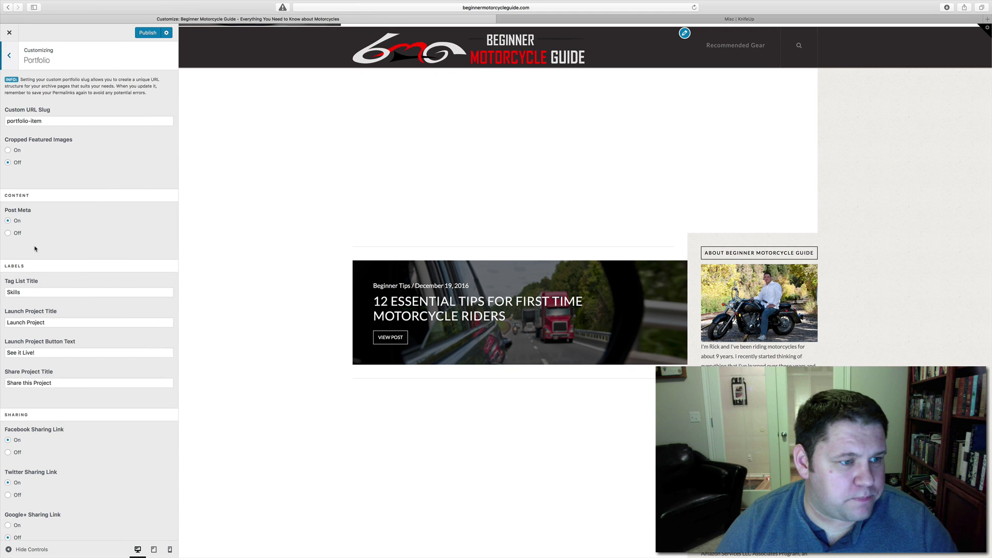
click(14, 64)
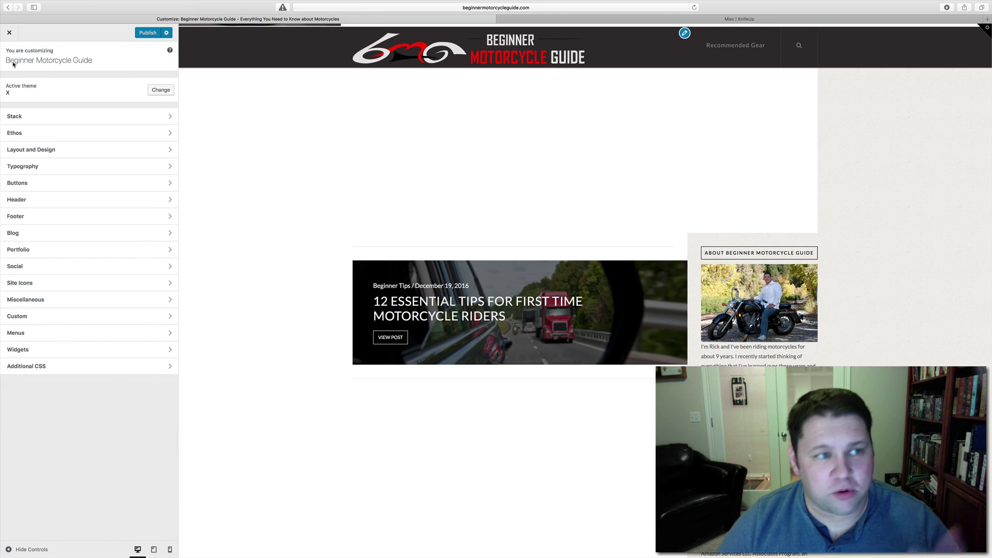
click(46, 267)
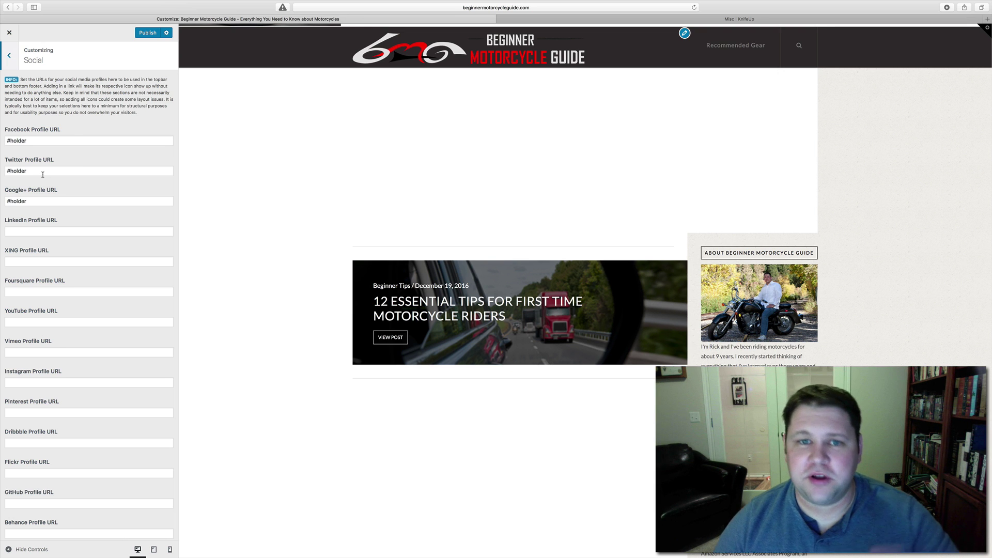
click(9, 56)
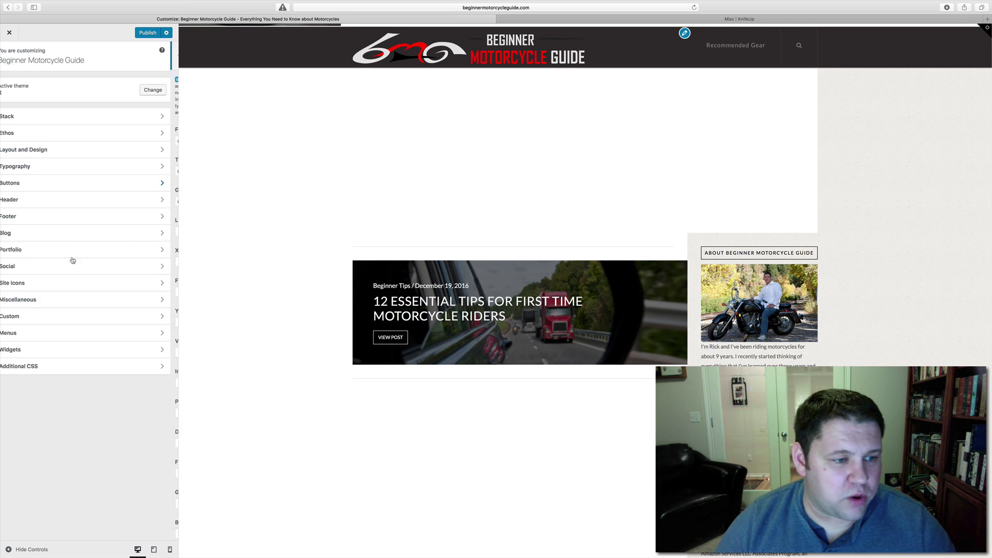
Examine the favicon image path in the site icon settings
click(57, 285)
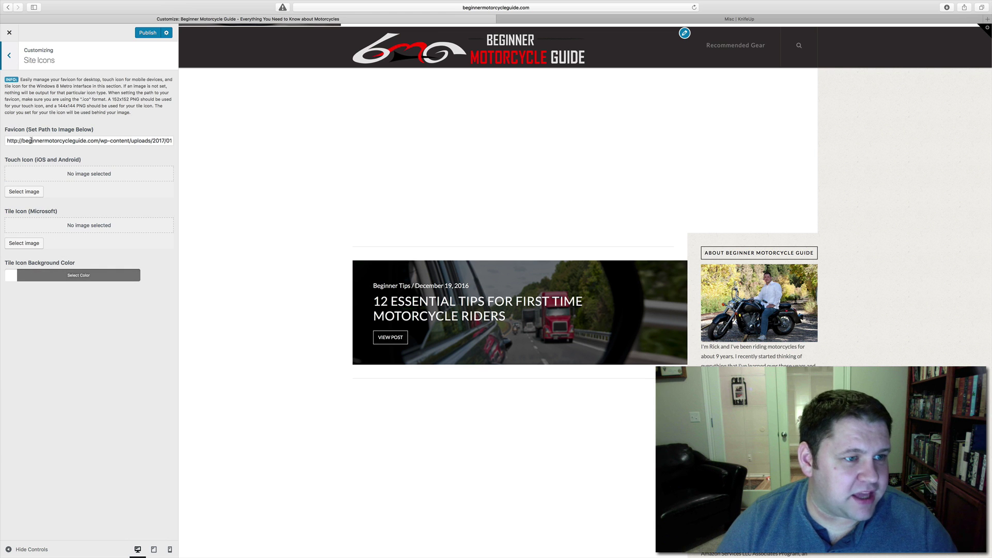
drag(8, 140, 91, 138)
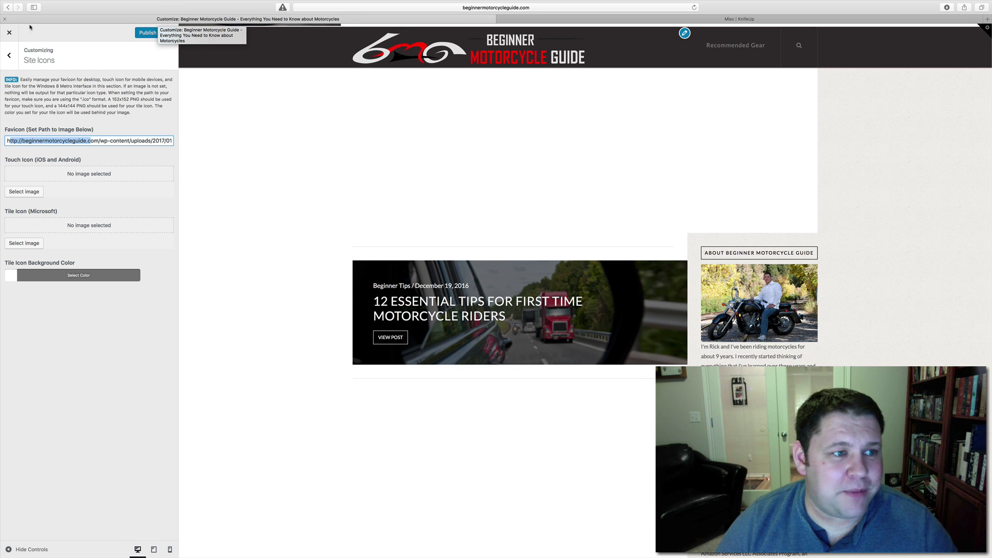
click(103, 140)
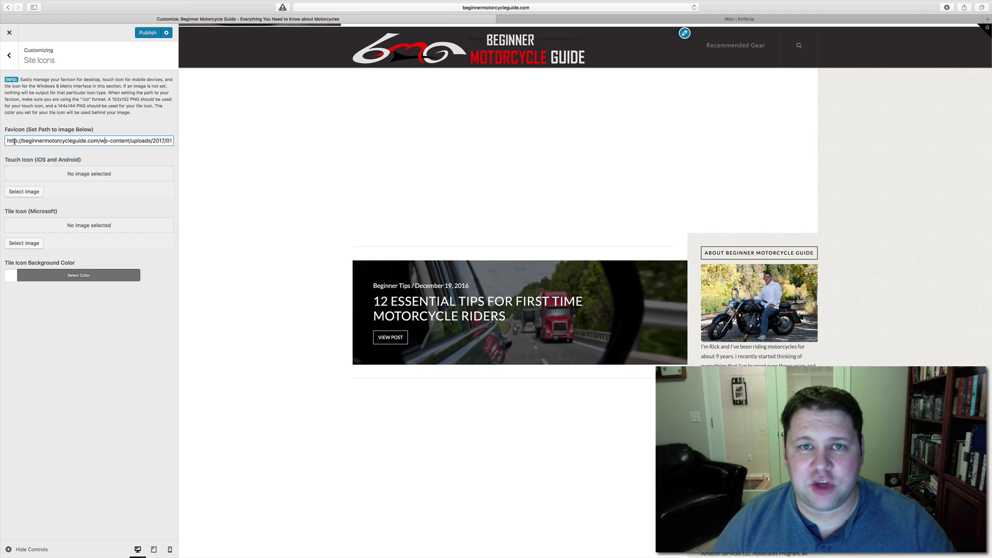
drag(9, 140, 67, 76)
scroll(193, 138, up, 1)
click(4, 59)
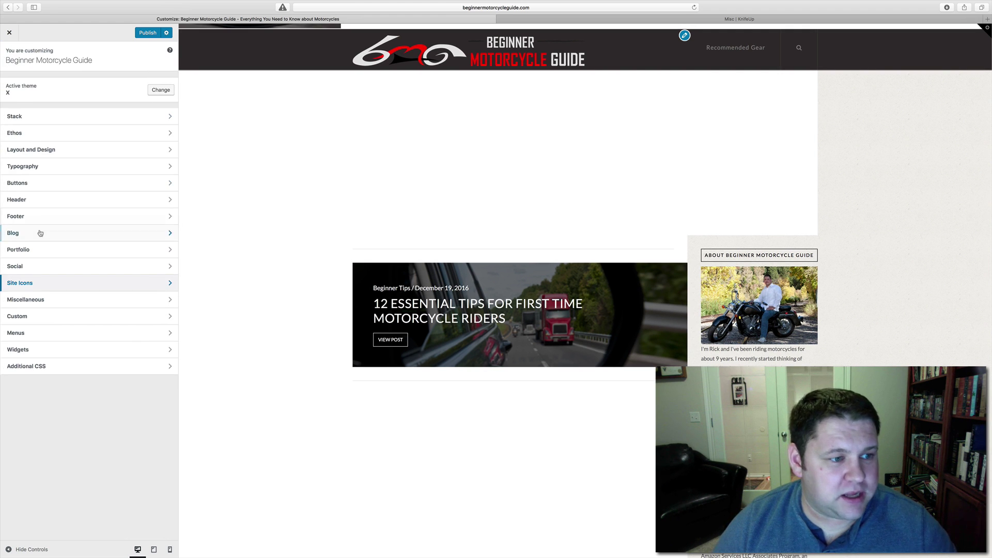
Review the scroll top anchor settings and the custom CSS and JavaScript options
click(26, 300)
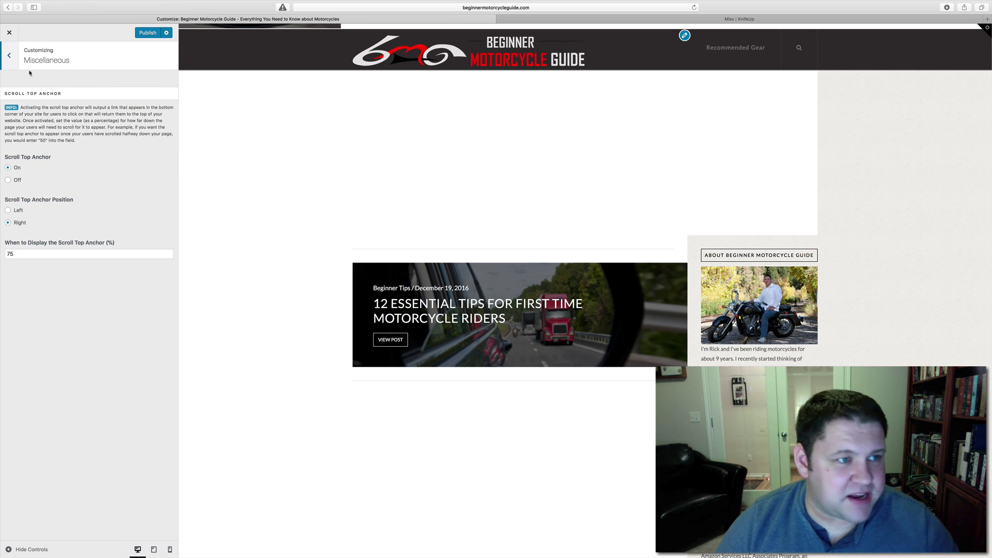
click(9, 60)
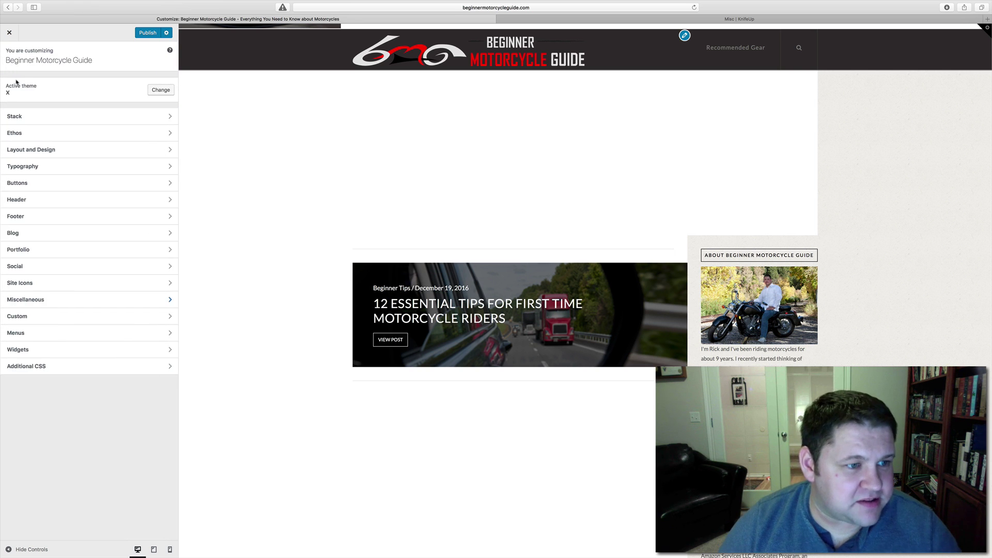
click(21, 316)
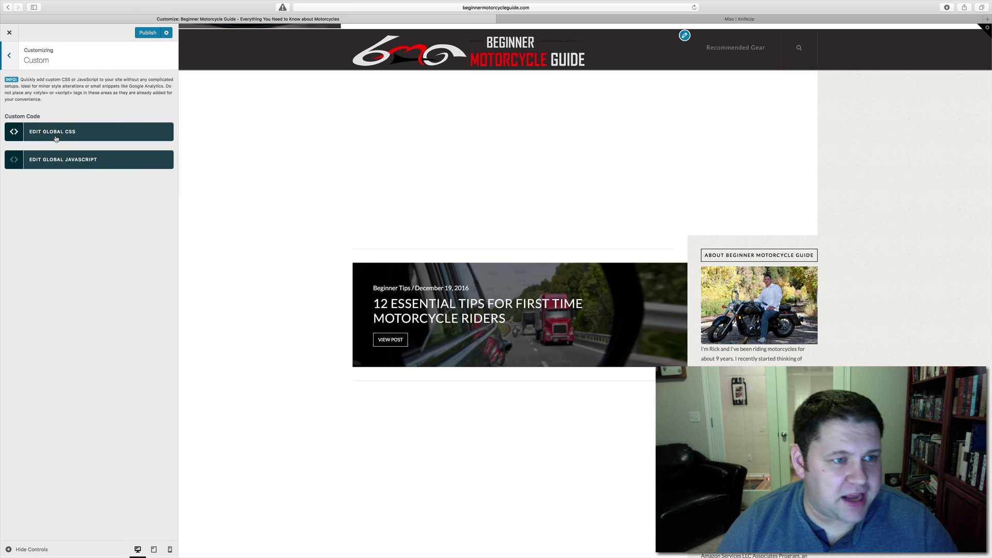
click(15, 63)
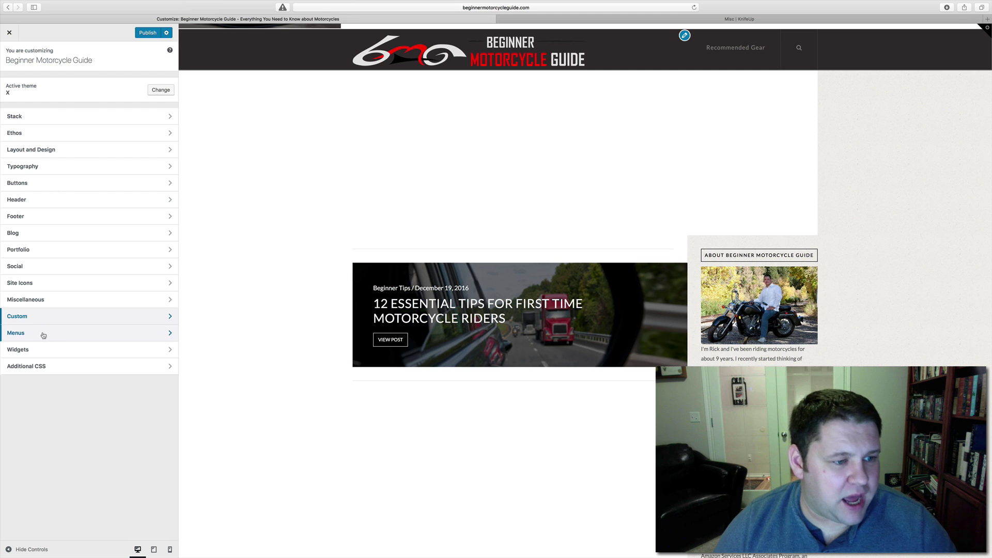
Review the Menus, Widgets and Additional CSS sections of the theme customizer
click(43, 335)
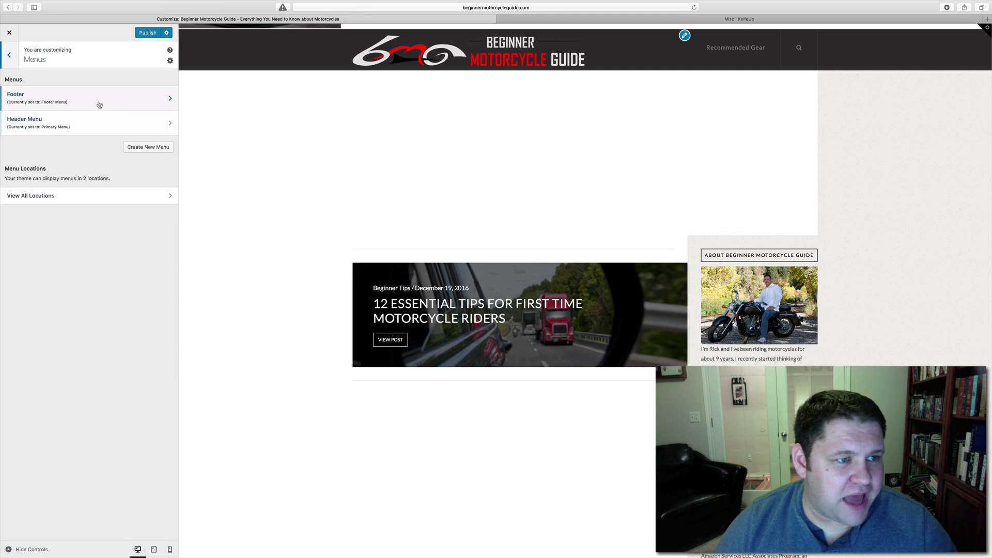
click(14, 64)
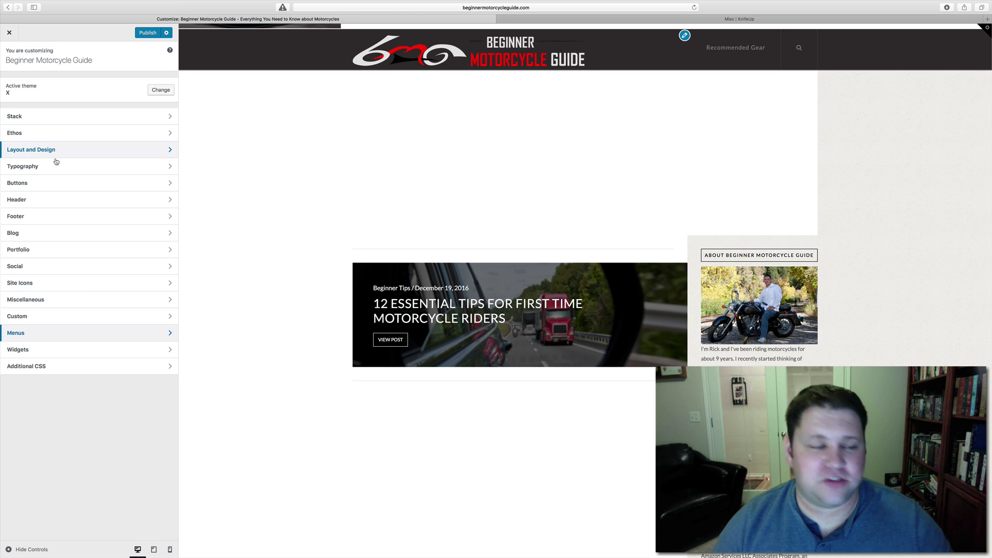
click(74, 350)
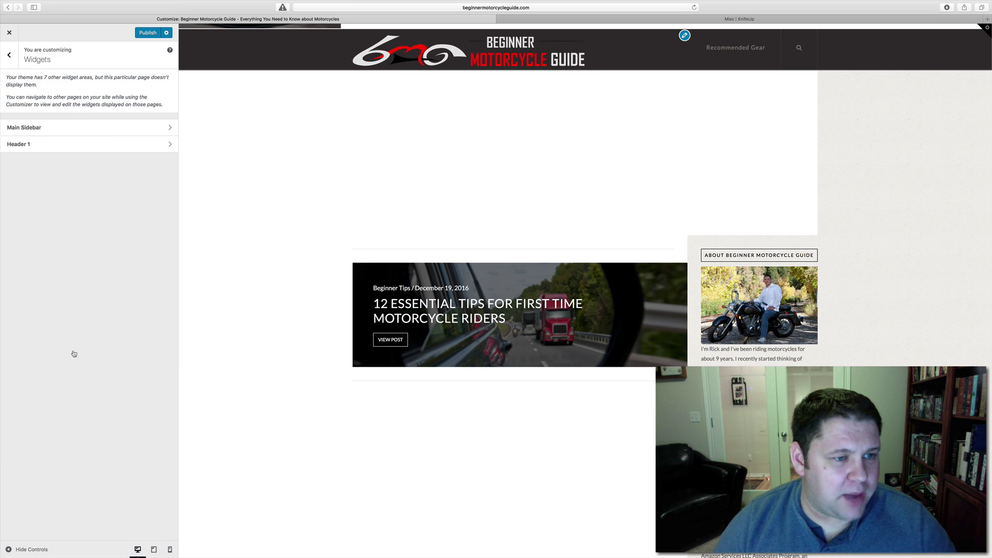
click(10, 59)
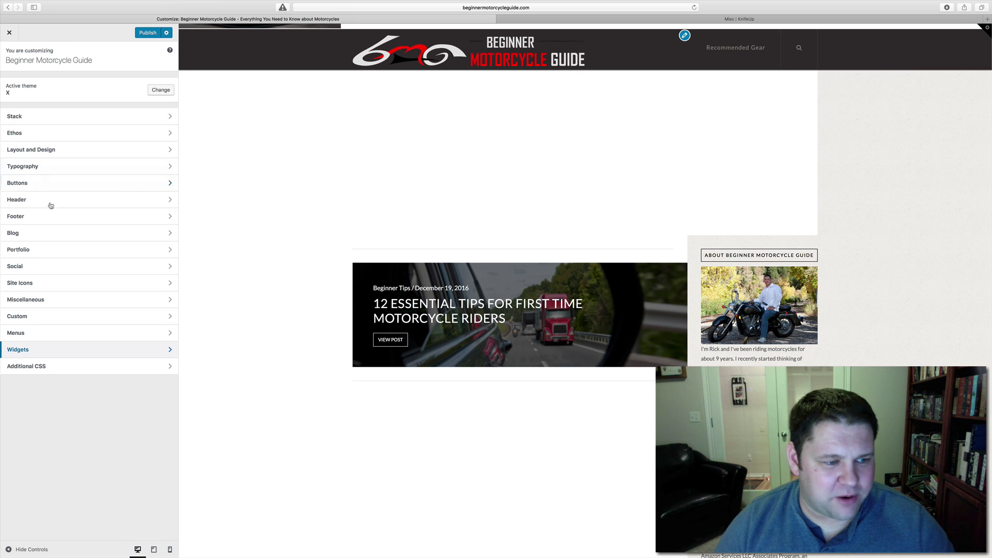
click(78, 369)
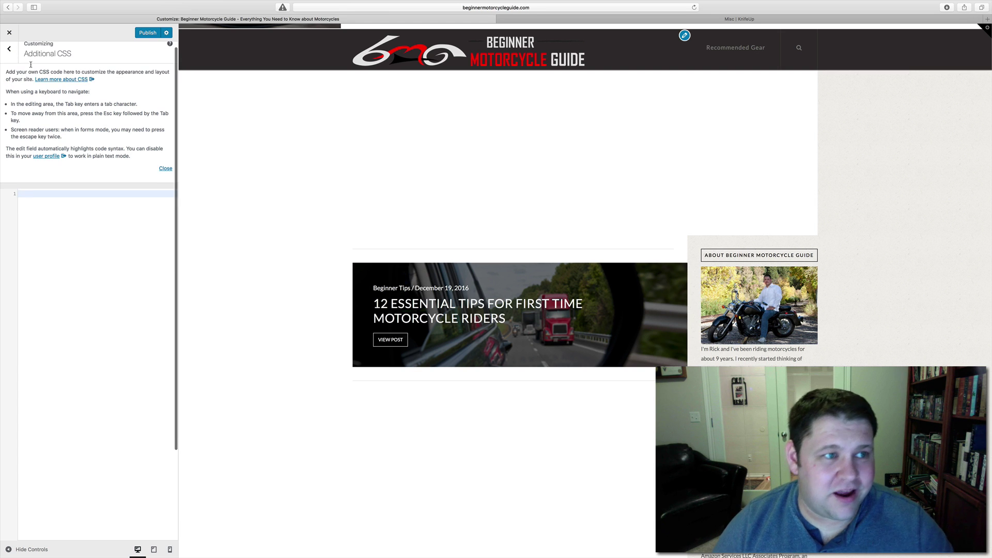
click(8, 56)
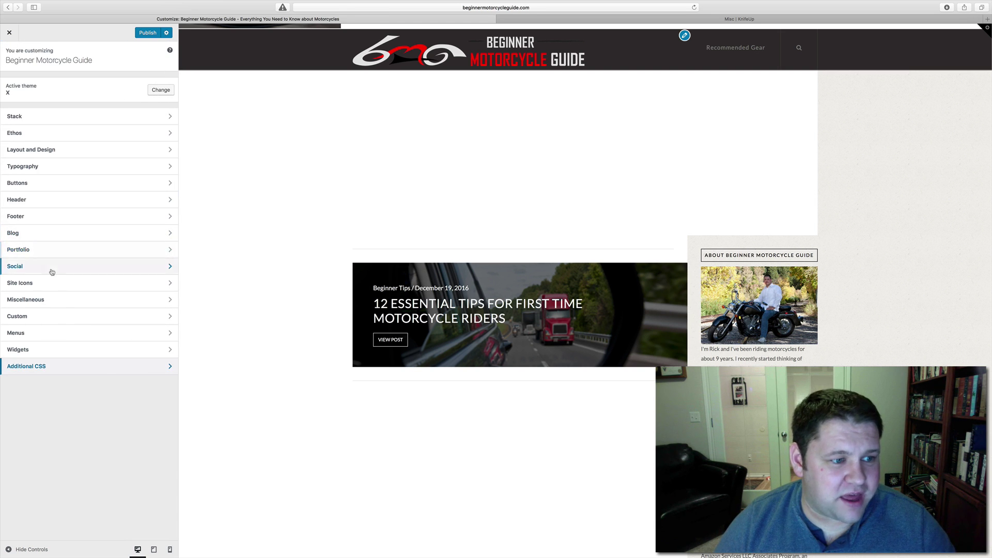
Leave the customizer without saving the pending changes and open the post "12 Essential Tips for First Time Motorcycle Riders" for editing
click(13, 38)
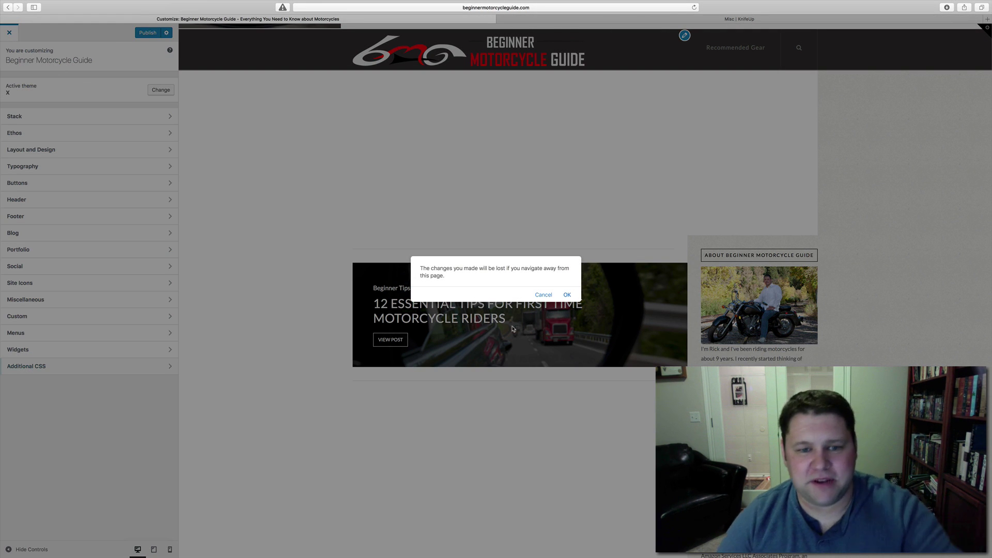
click(566, 296)
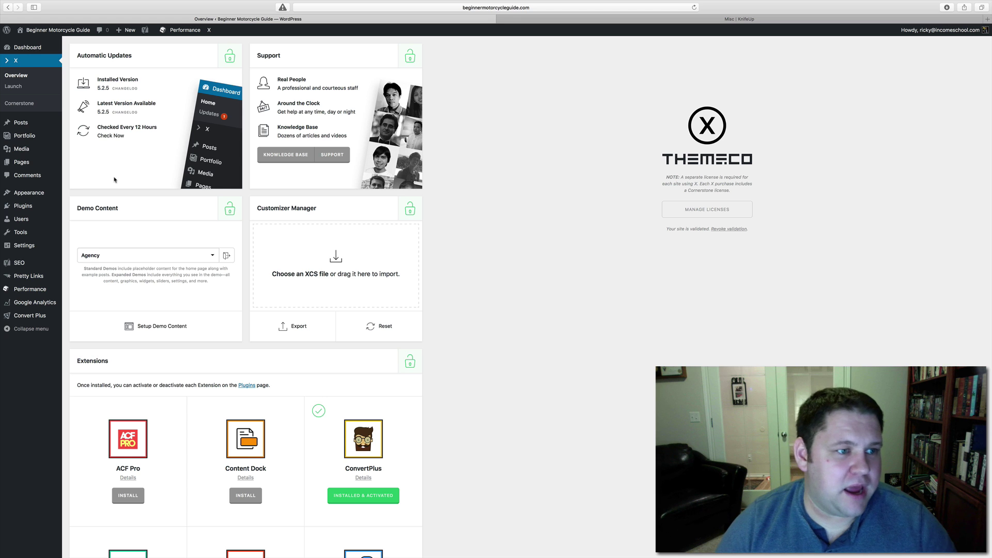
mouse_move(14, 125)
click(74, 124)
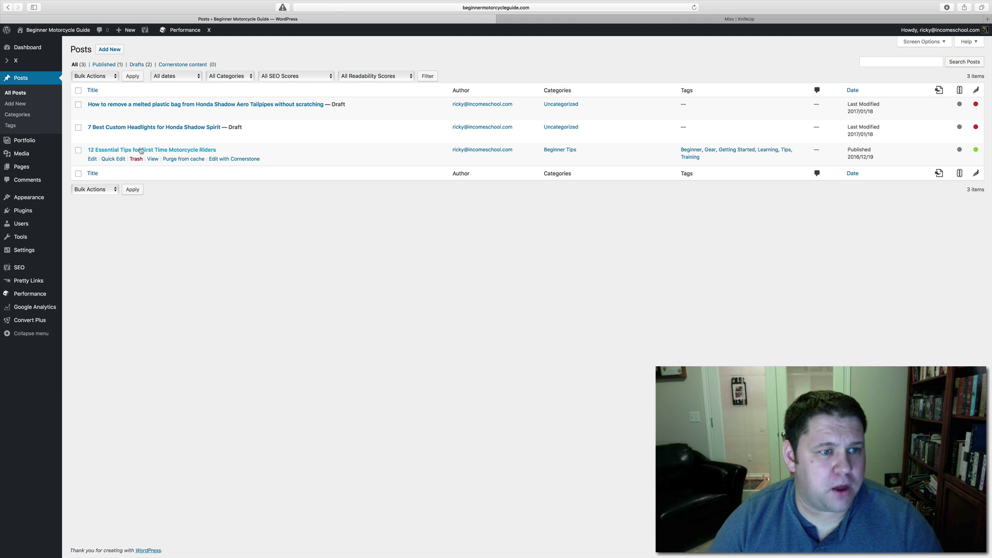
click(141, 151)
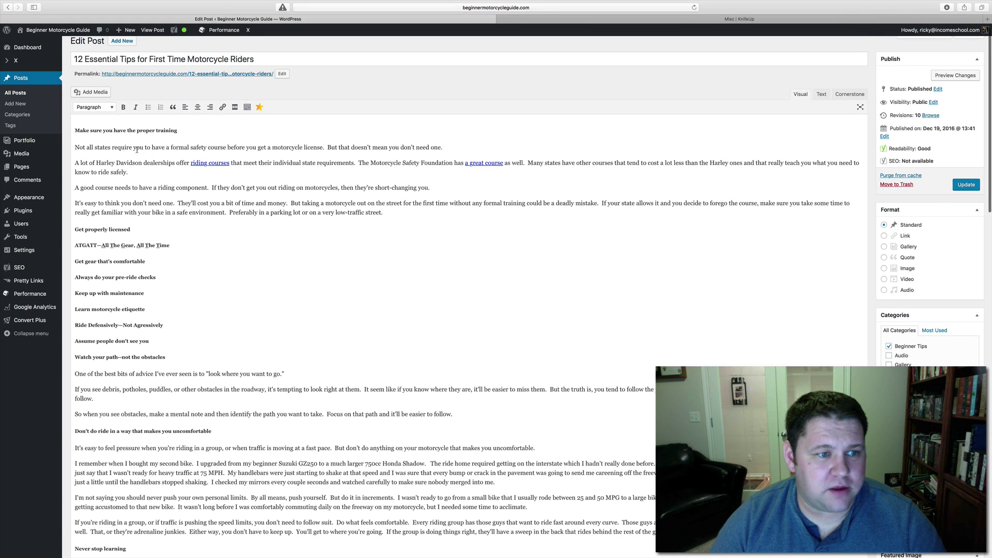
Disable Index Featured Post Layout in the post's Ethos Post Settings and update the post
scroll(300, 169, down, 10)
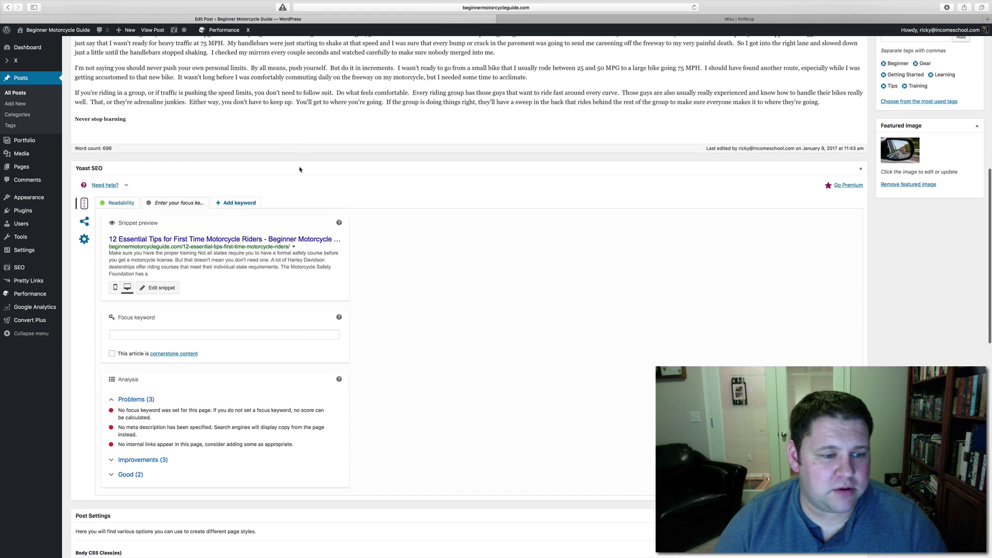
scroll(300, 170, down, 7)
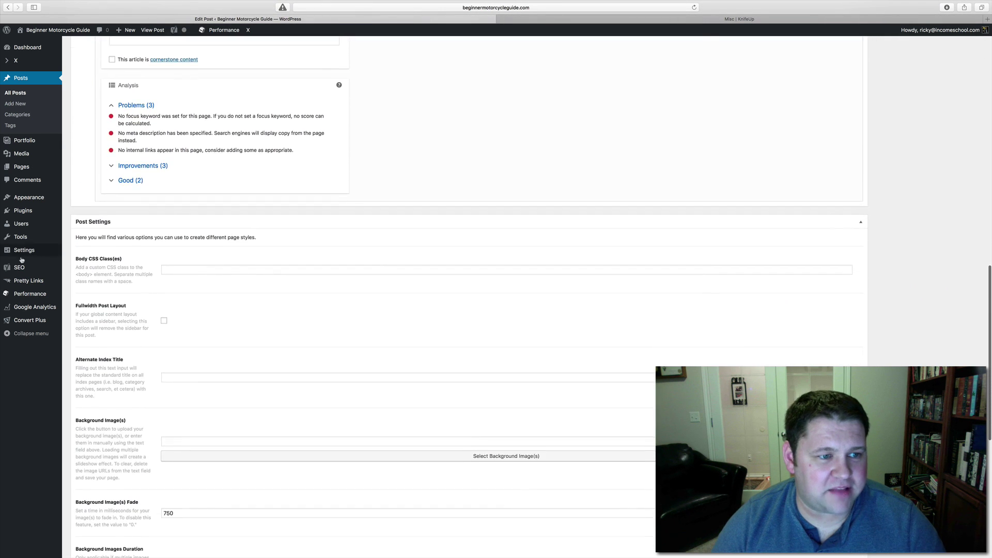
scroll(100, 255, down, 7)
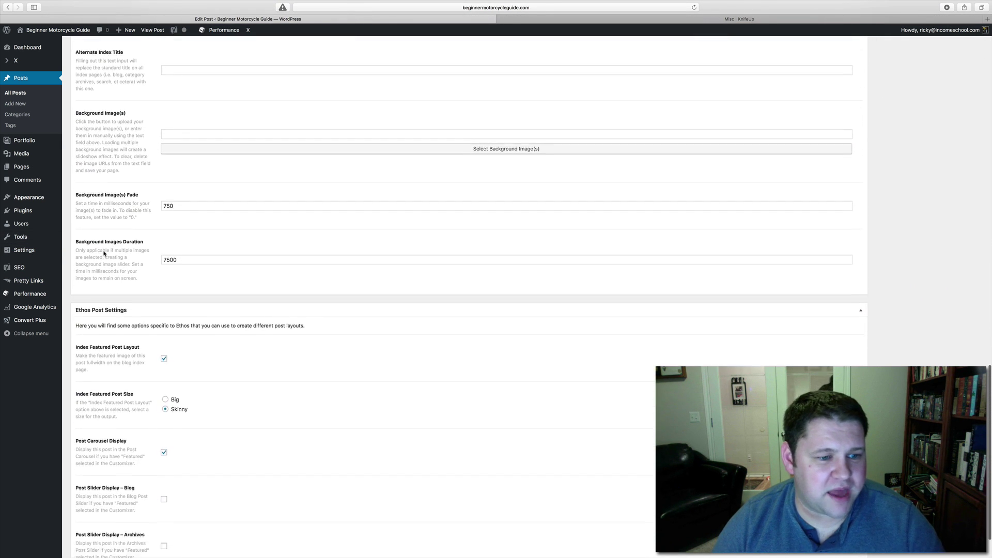
scroll(104, 254, down, 2)
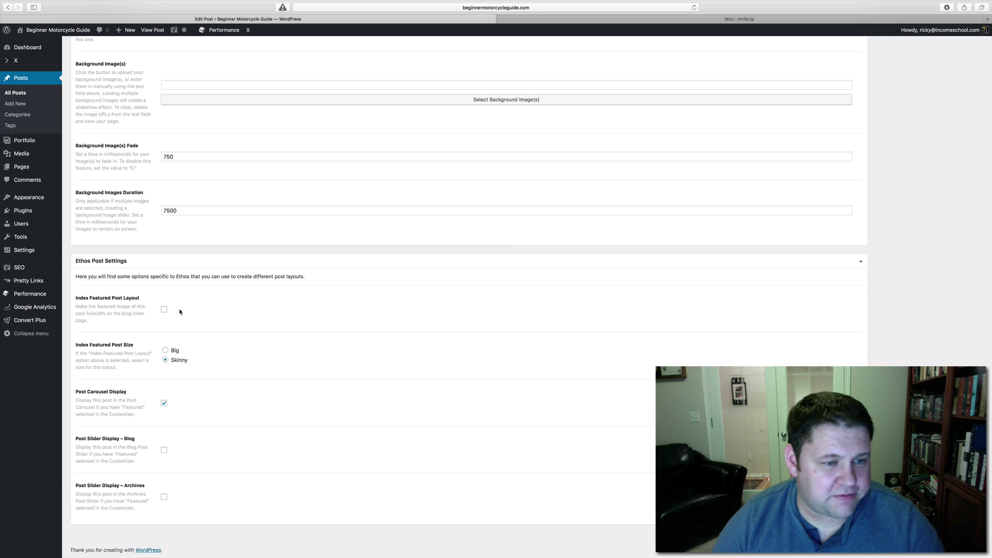
scroll(746, 205, up, 15)
scroll(754, 199, up, 3)
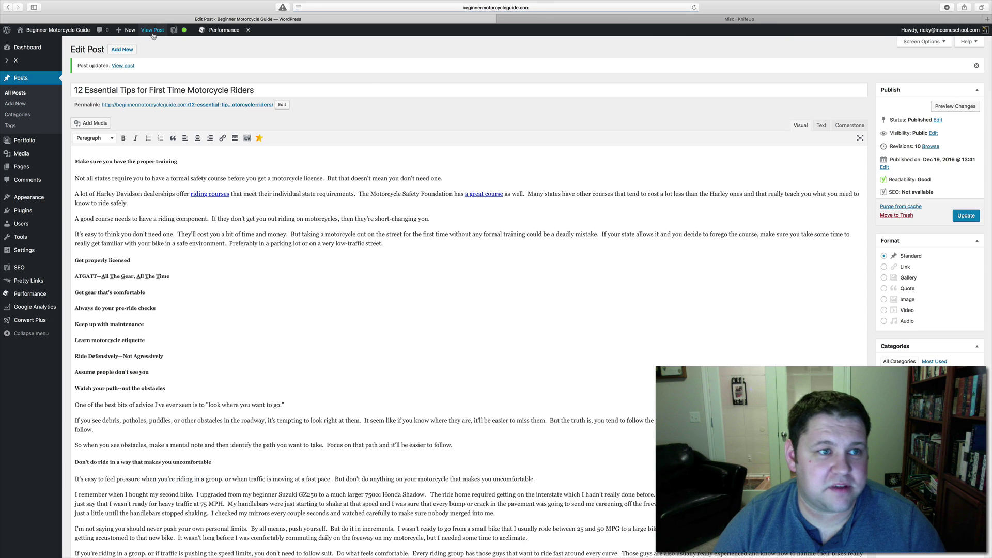
View the updated post in a new browser tab and go from it to the site's homepage
right_click(153, 32)
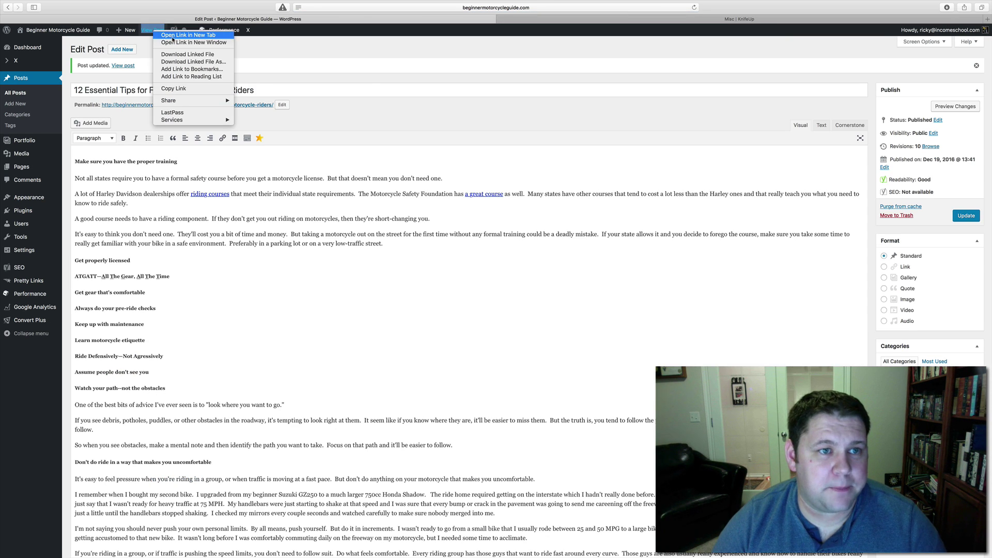
click(188, 35)
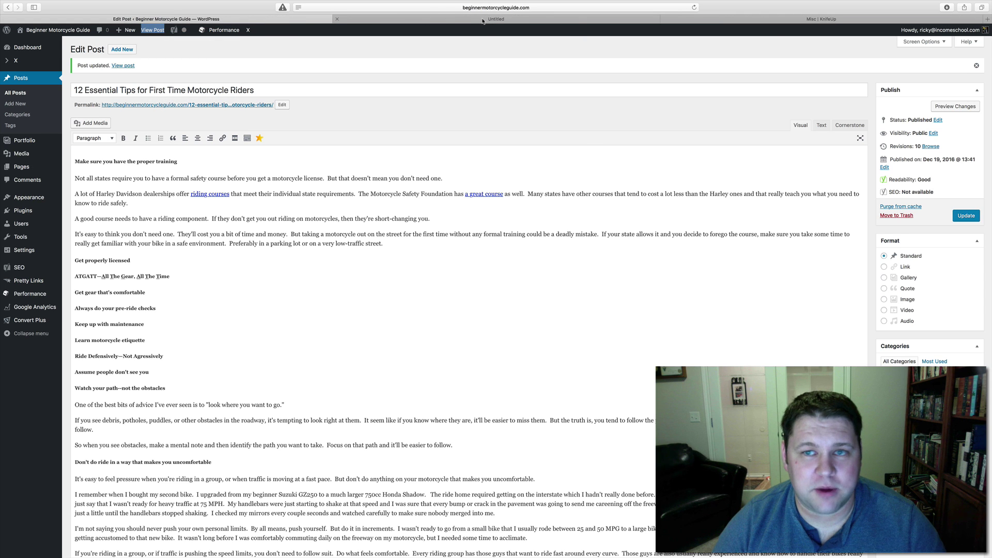
click(482, 20)
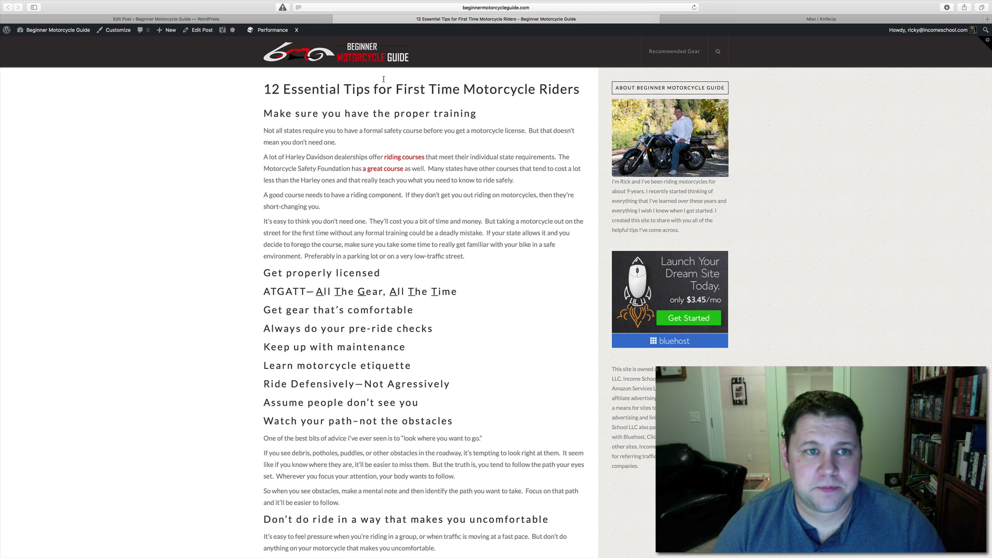
click(360, 53)
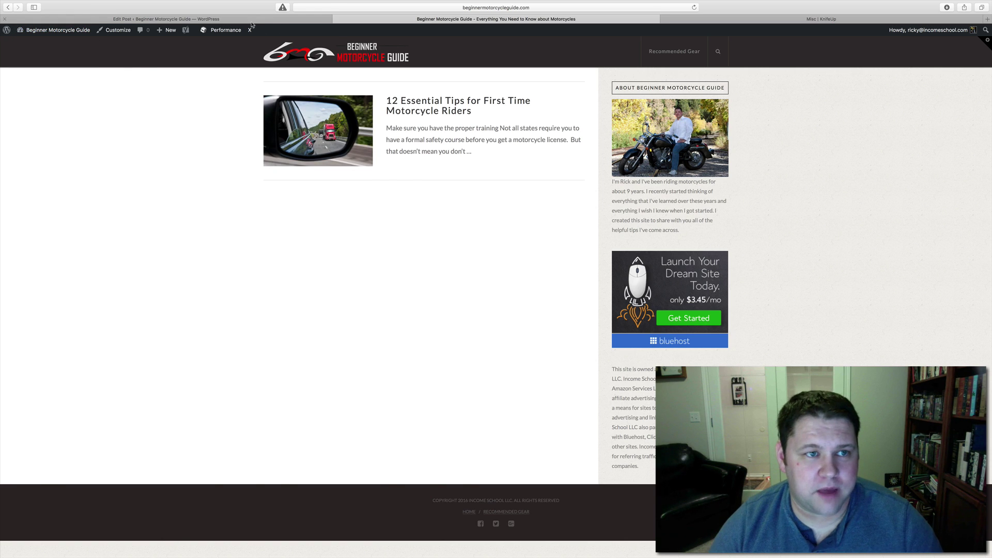
Enable Post Slider Display – Blog in the post's Ethos Post Settings and update the post
click(165, 18)
scroll(351, 387, down, 20)
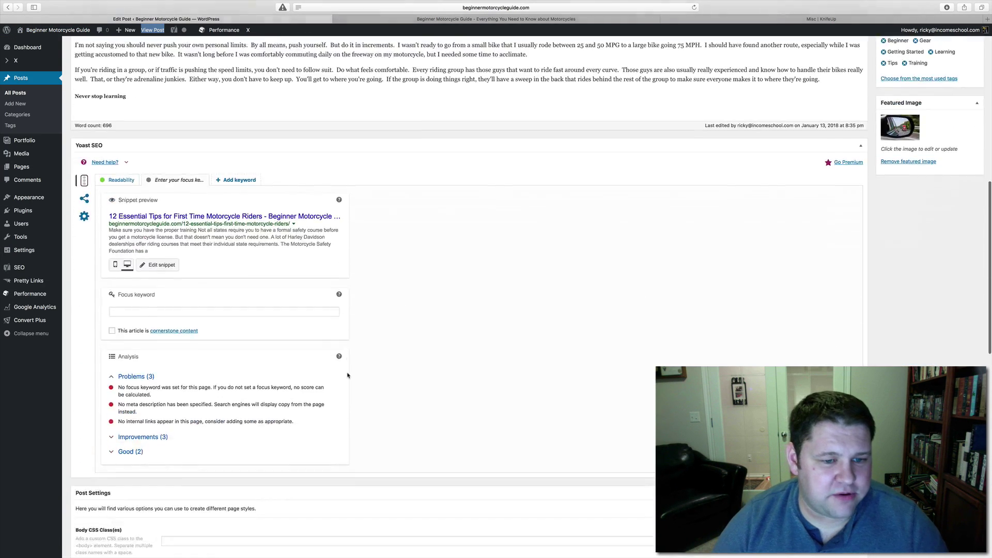
scroll(347, 375, down, 3)
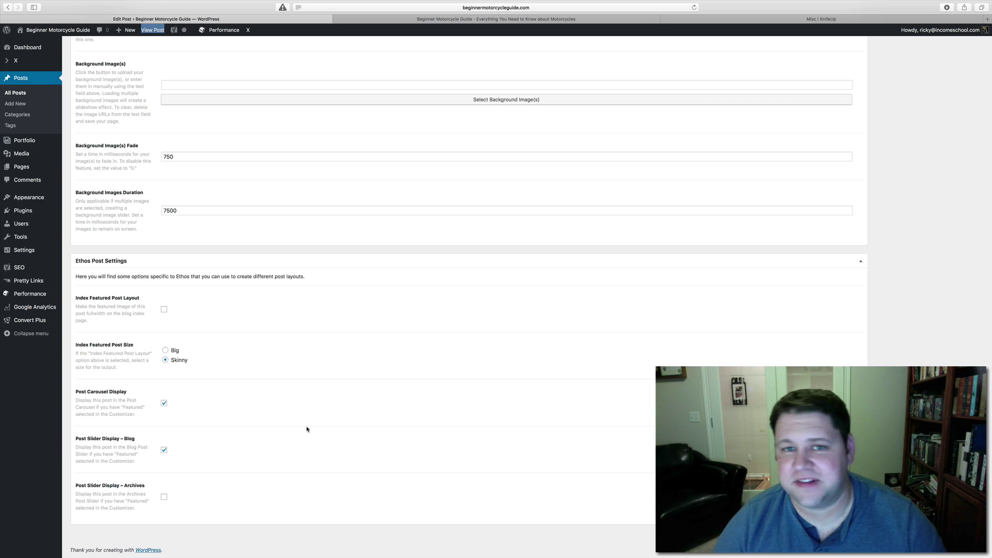
scroll(419, 368, up, 20)
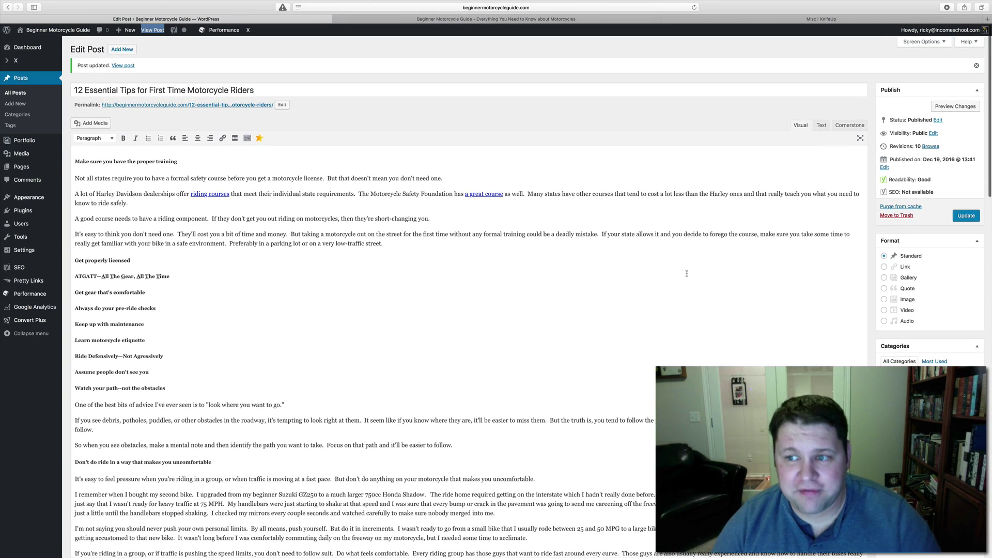
click(966, 216)
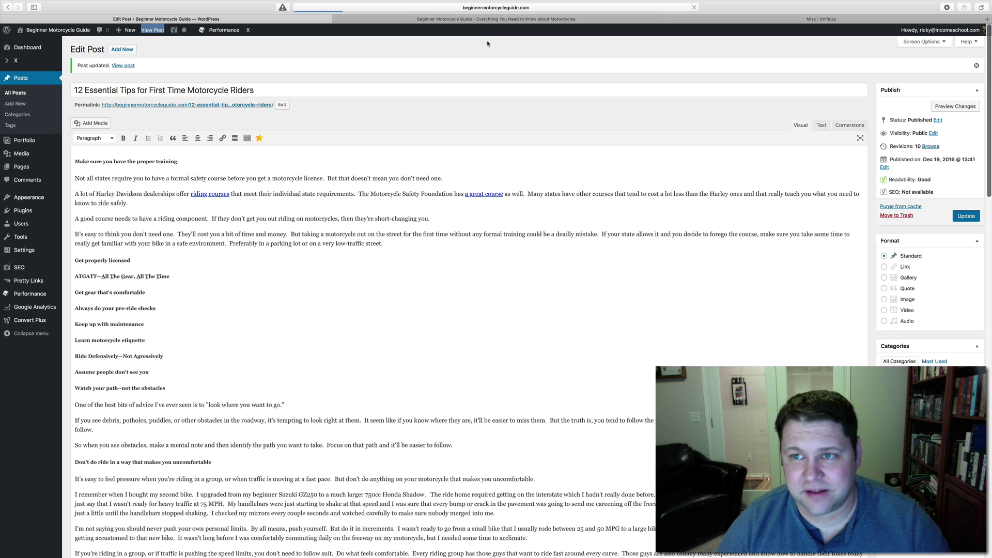
Check the homepage, and review the post's categories, tags and featured image in the post editor
click(489, 19)
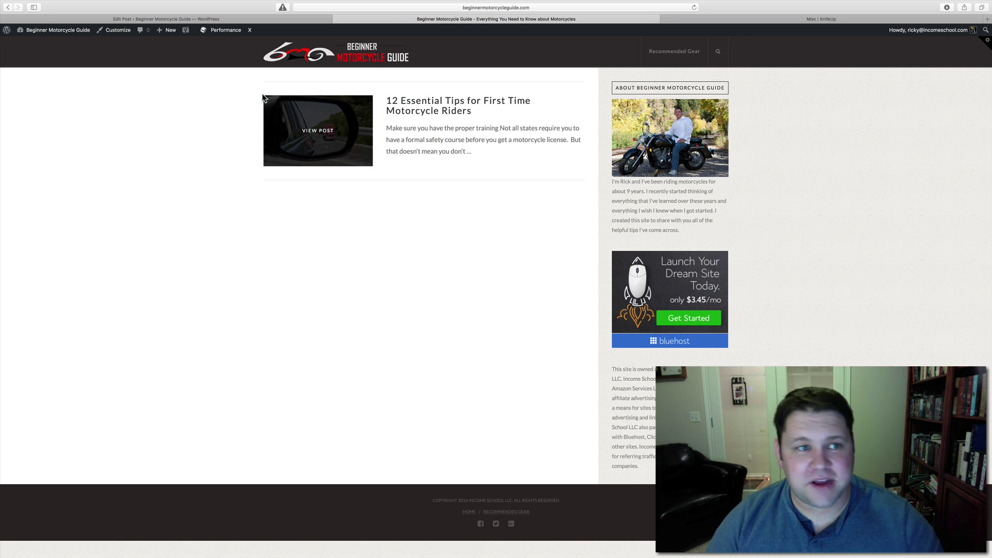
click(266, 19)
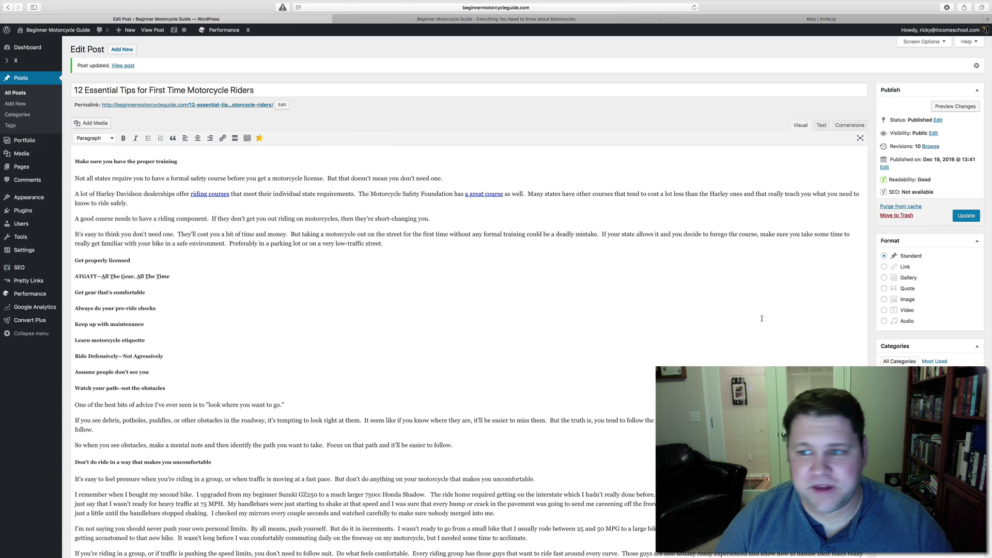
scroll(835, 333, down, 1)
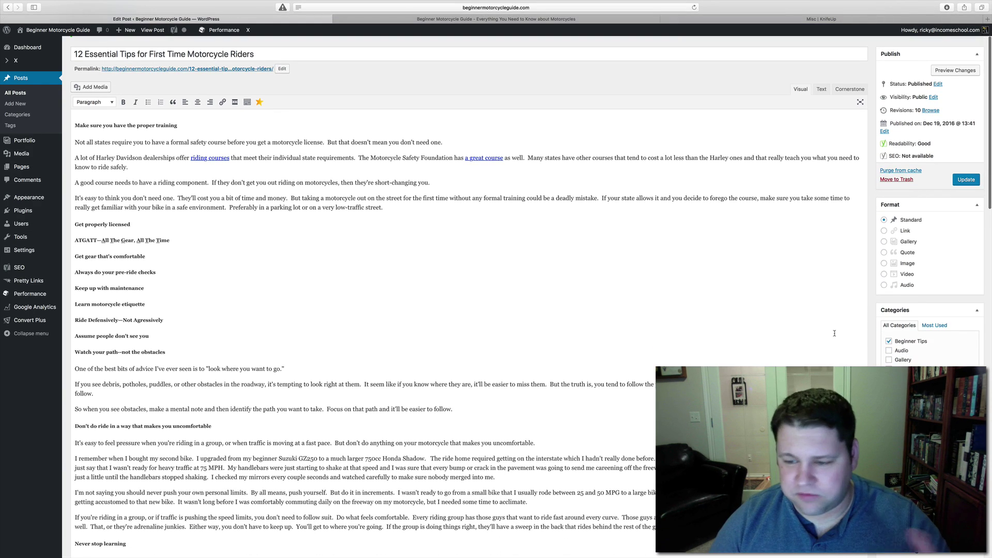
scroll(835, 333, down, 5)
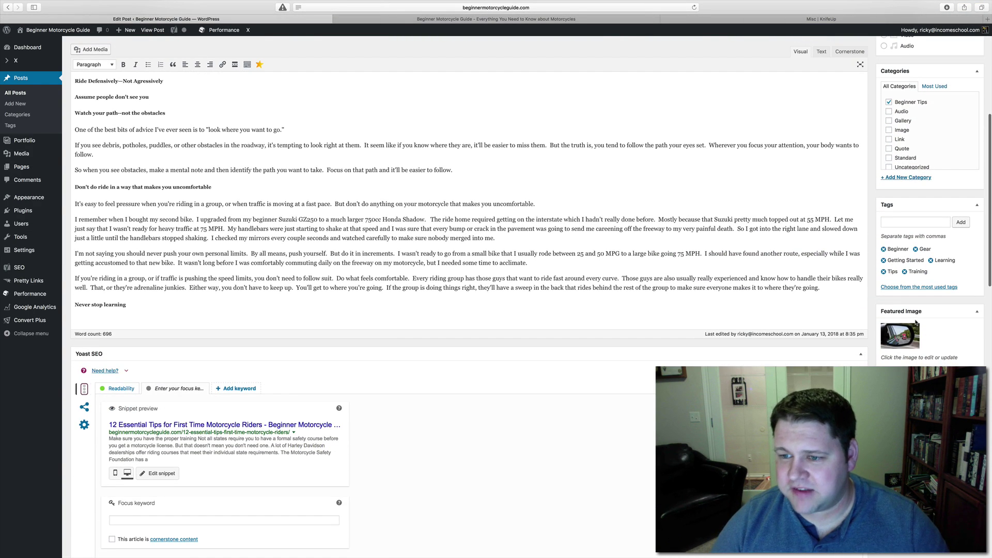
scroll(480, 290, up, 1)
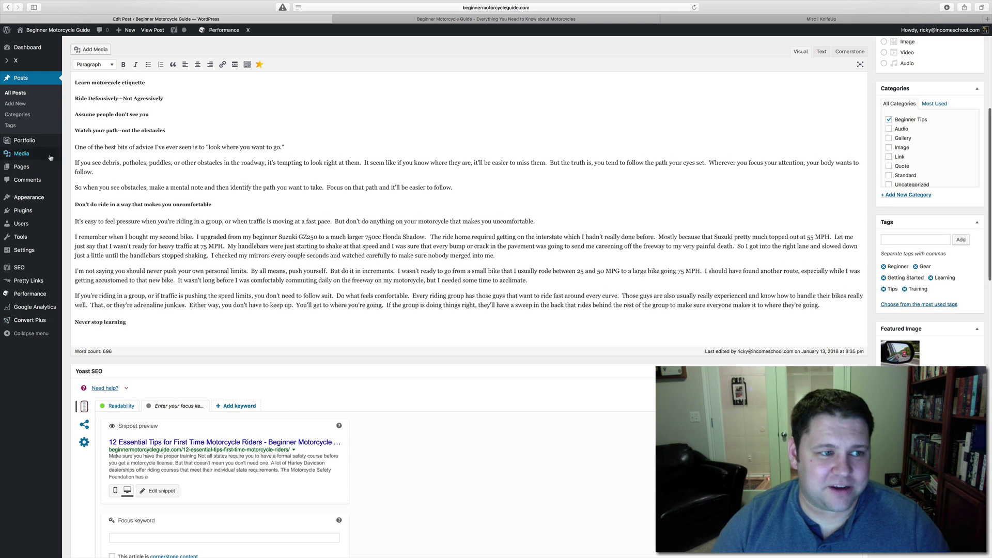
mouse_move(15, 155)
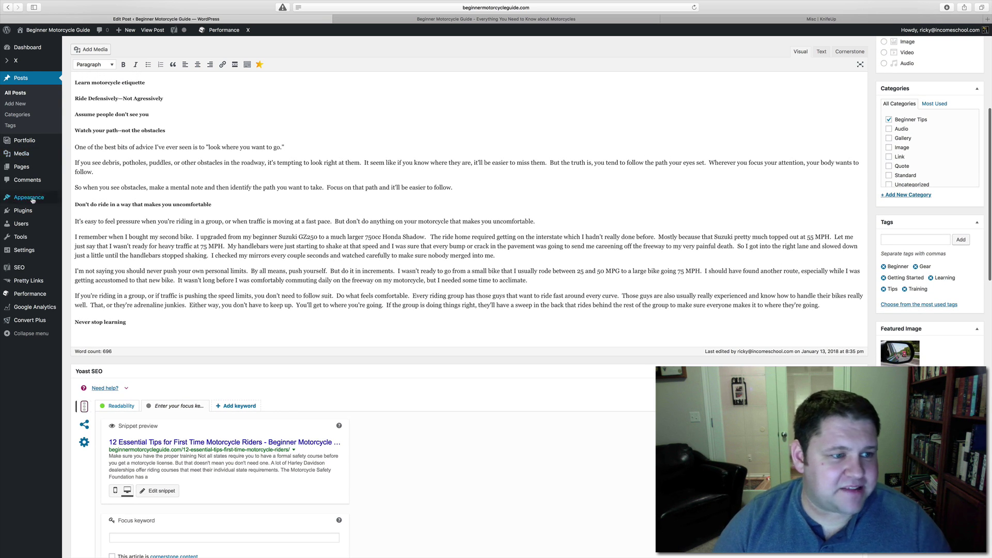
mouse_move(31, 199)
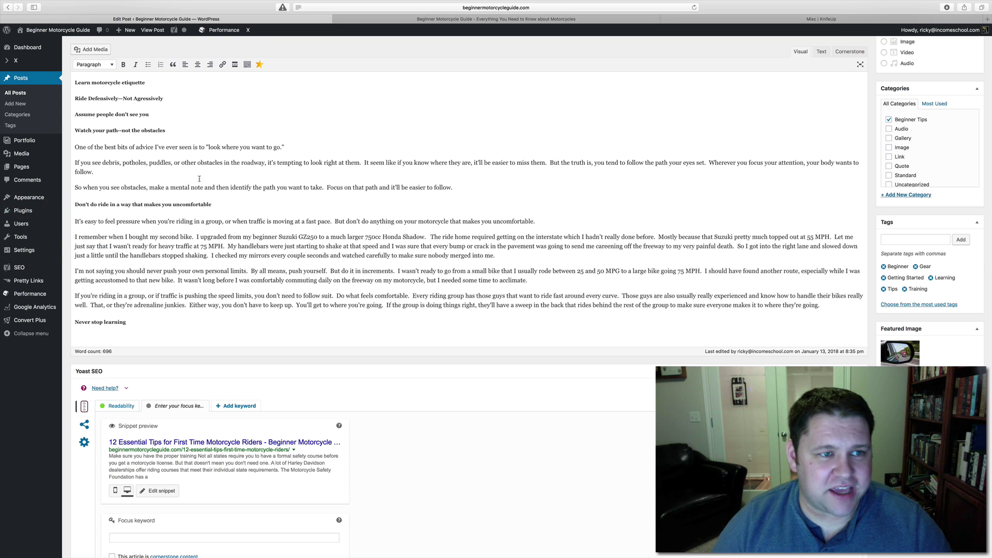
scroll(311, 246, up, 10)
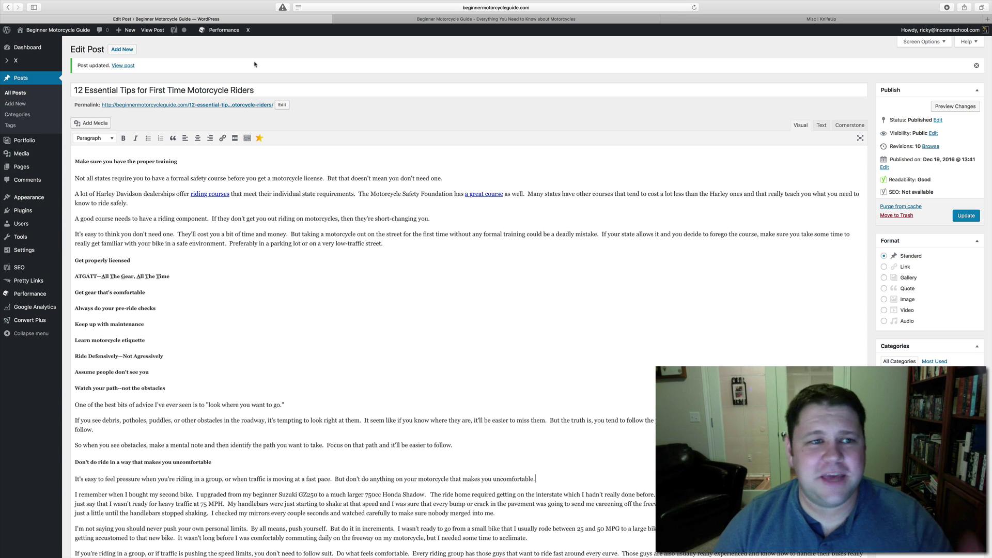
Return to the homepage tab and open the site's Widgets page to view the sidebar, header and footer widget areas
click(383, 20)
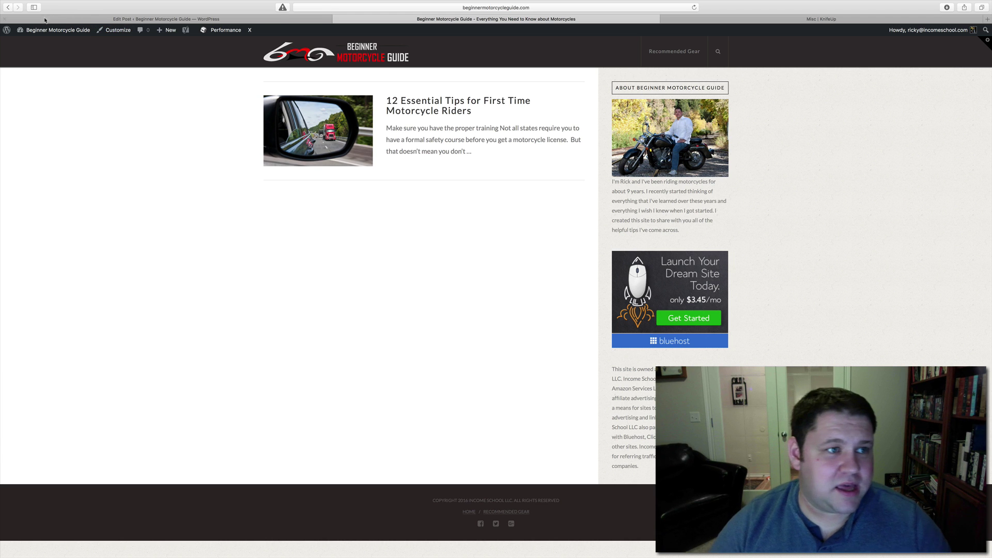
mouse_move(43, 31)
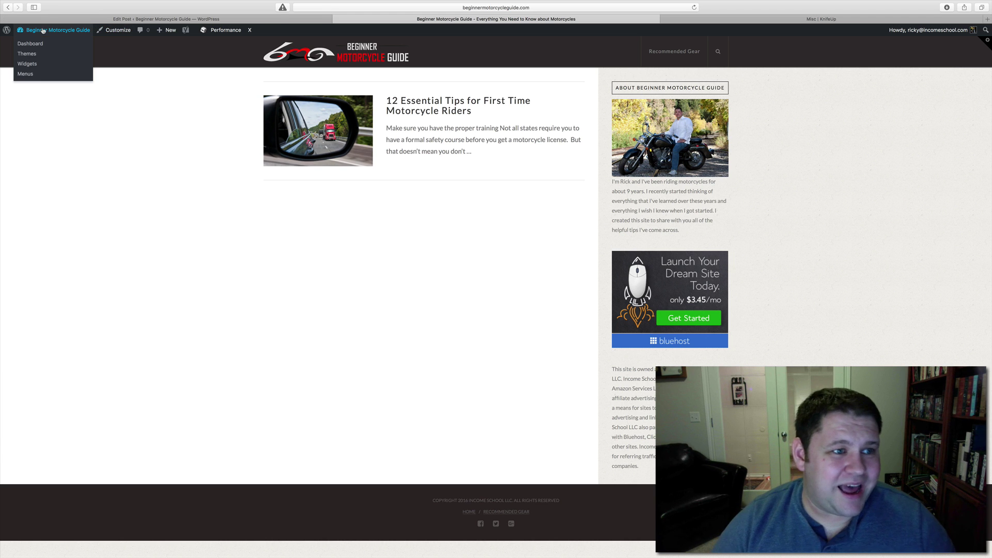
click(28, 66)
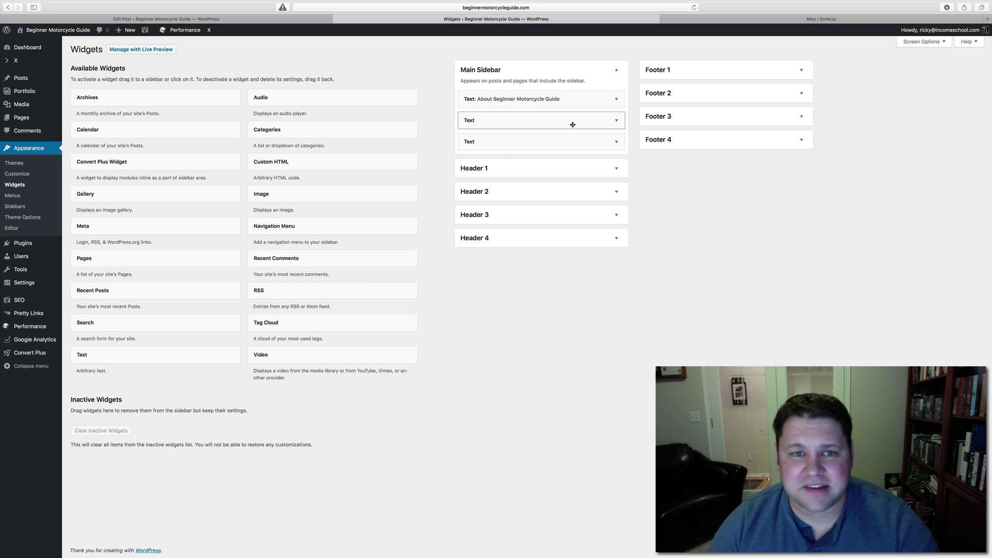
mouse_move(62, 80)
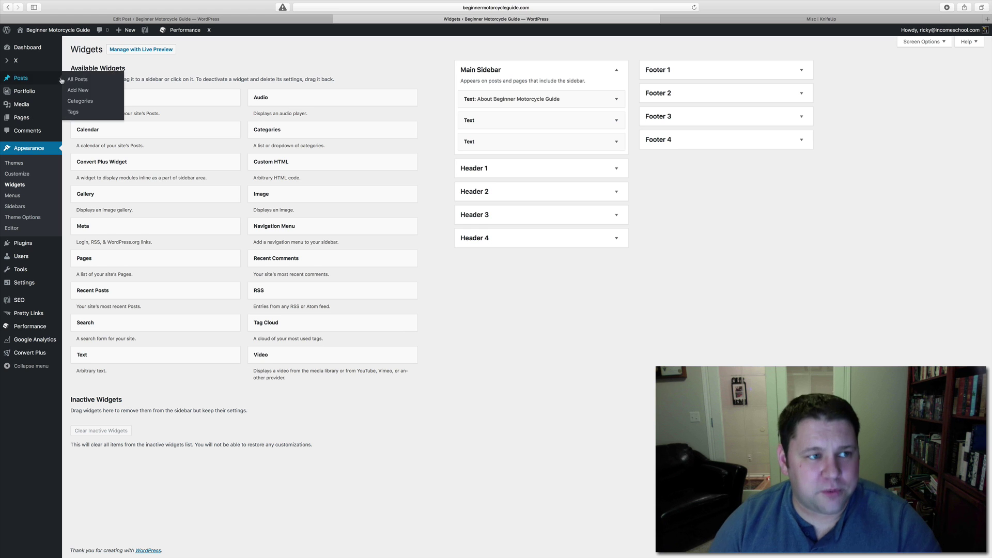